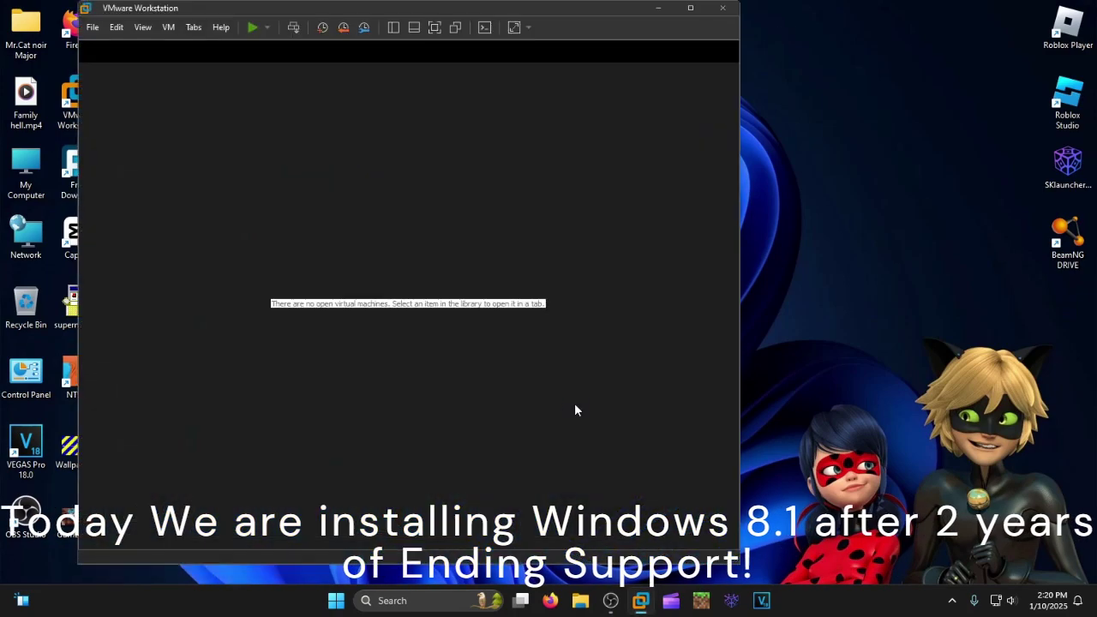
Maximize VMware Workstation and start a new virtual machine with Custom (advanced) setup.
left_click(691, 8)
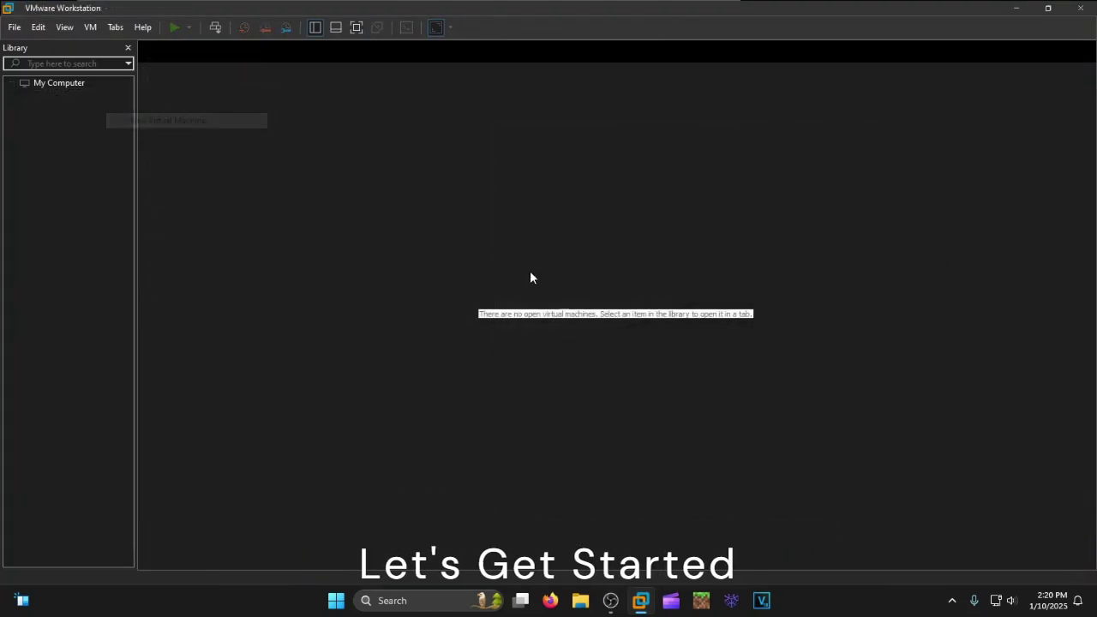
key("ctrl+n")
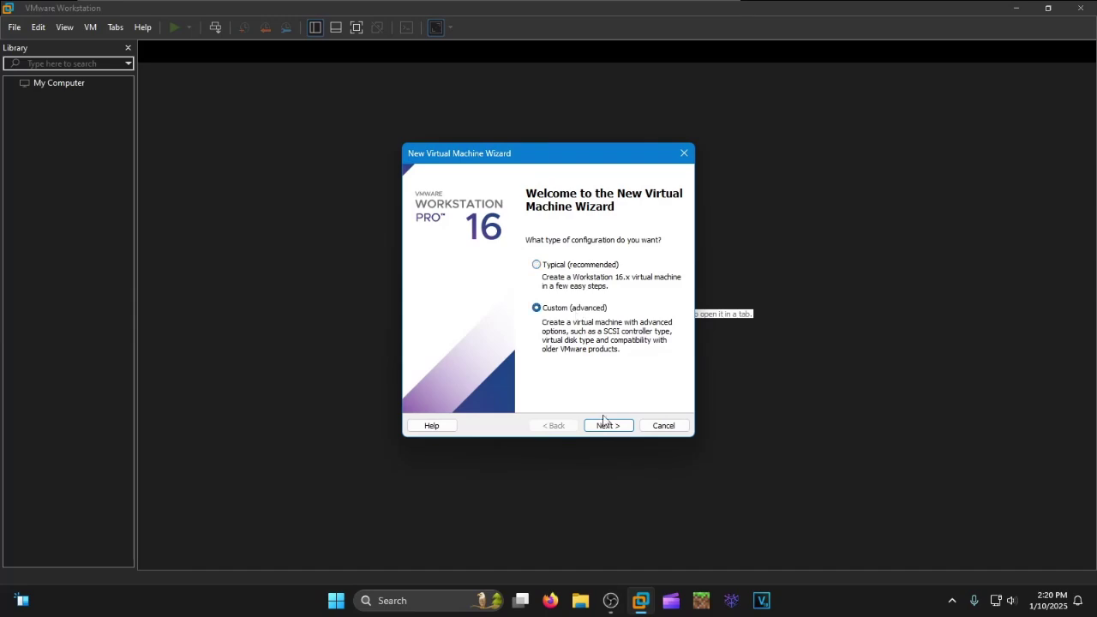
Step through the wizard pages and name the VM 'Windows 8.1 in 2025'.
left_click(606, 425)
left_click(608, 425)
left_click(555, 425)
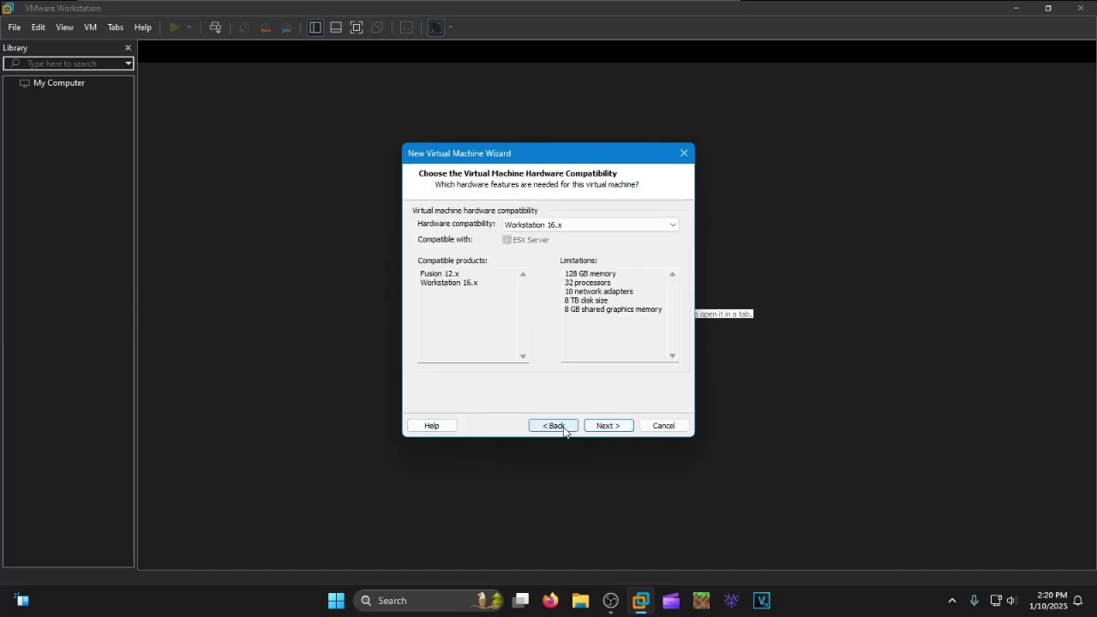
left_click(608, 425)
left_click(609, 425)
left_click(608, 425)
type("Windows 8.1 in 2025")
left_click(604, 423)
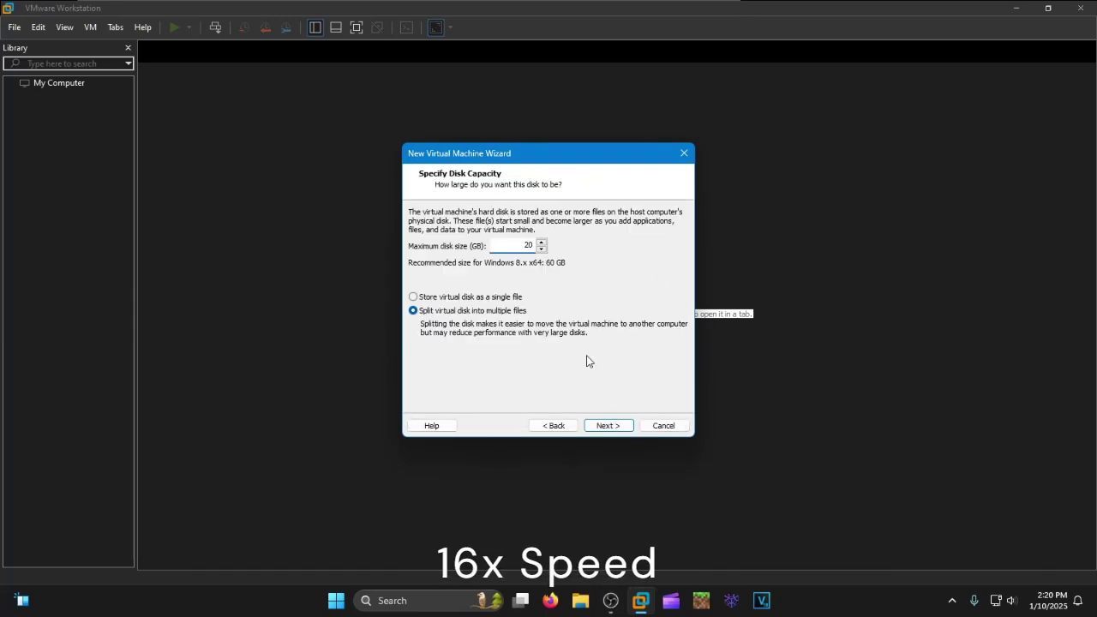
Accept the 20 GB disk, give the VM 2 processors and attach Win8.1_English_x64.iso.
left_click(606, 423)
left_click(454, 381)
left_click(339, 114)
left_click(664, 98)
left_click(677, 125)
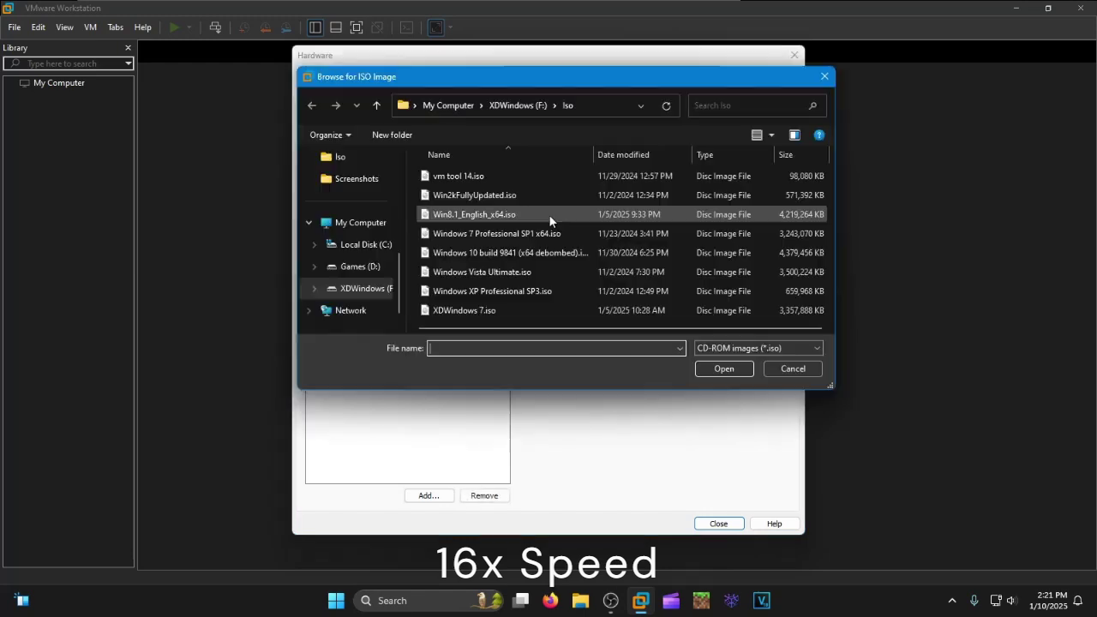
double_click(549, 214)
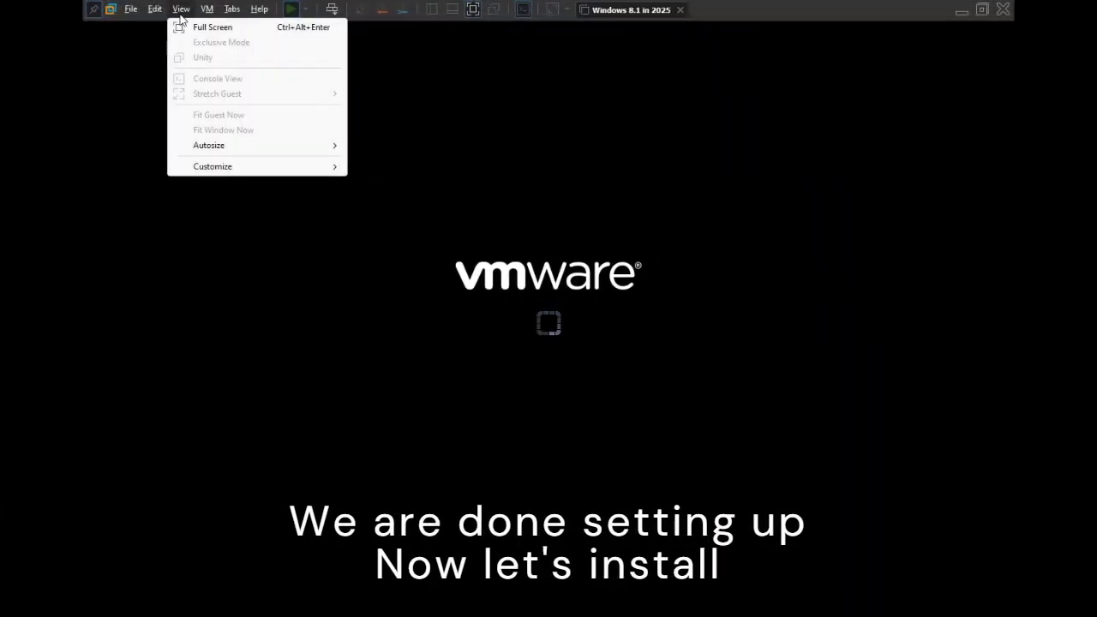
Dismiss the virtual printing warning and switch the VM to exclusive mode.
left_click(596, 296)
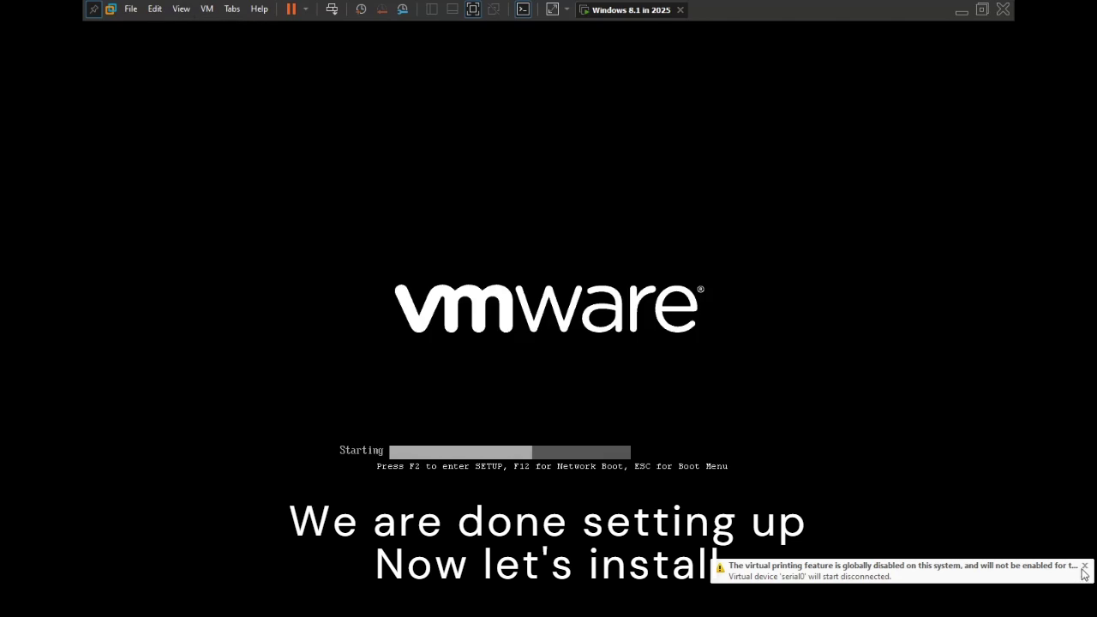
left_click(1077, 580)
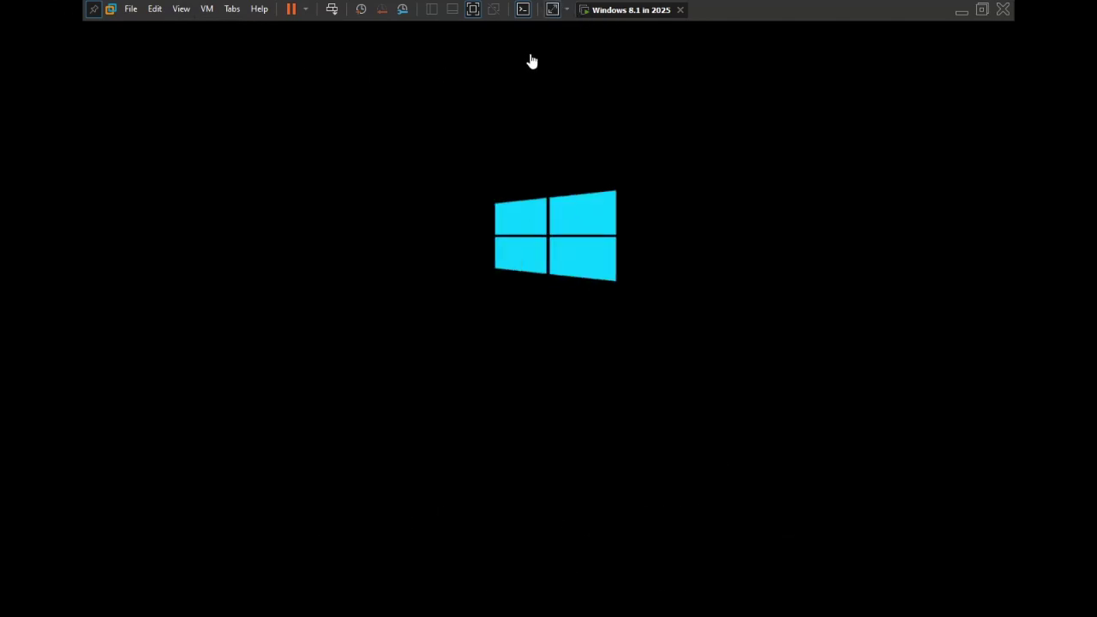
left_click(181, 9)
left_click(230, 42)
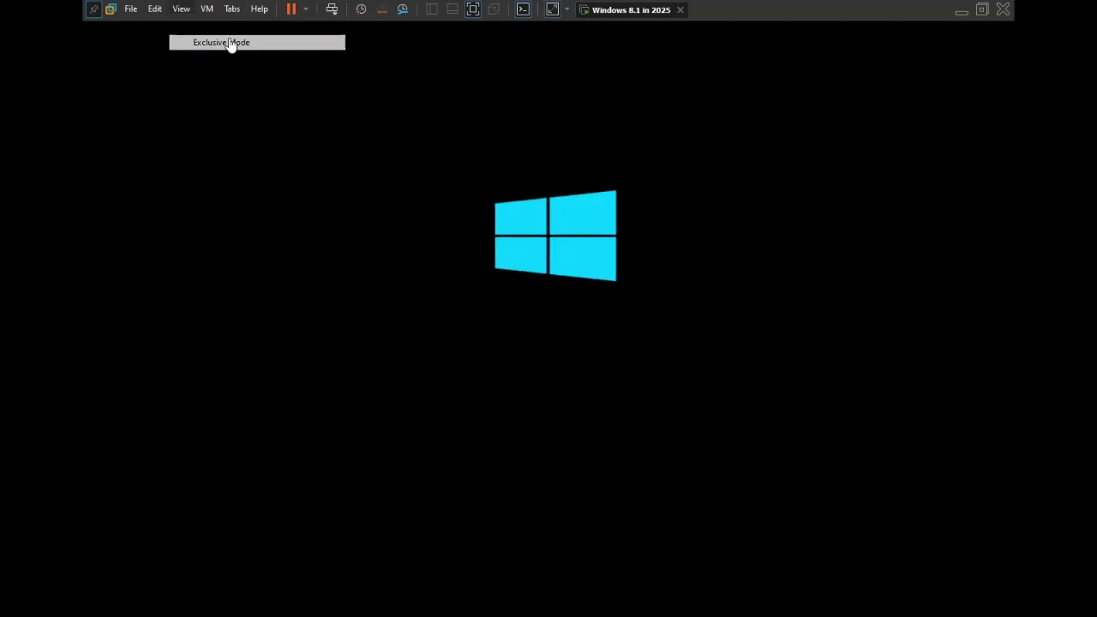
left_click(576, 347)
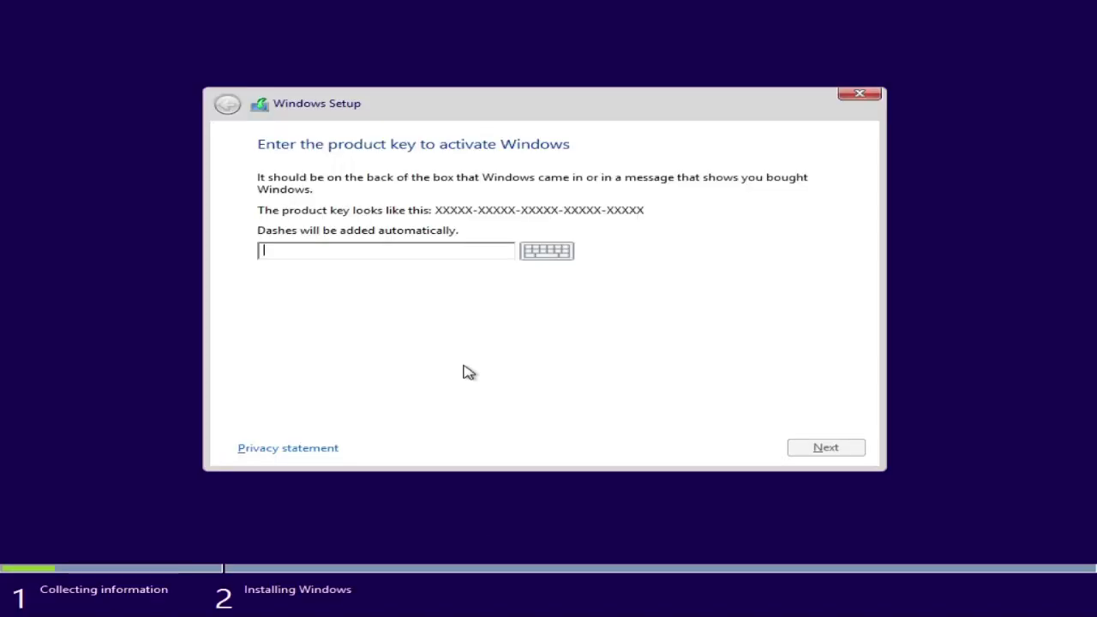
Enter the product key, accept express settings and create the local account with its name.
type("6T9")
key("Return")
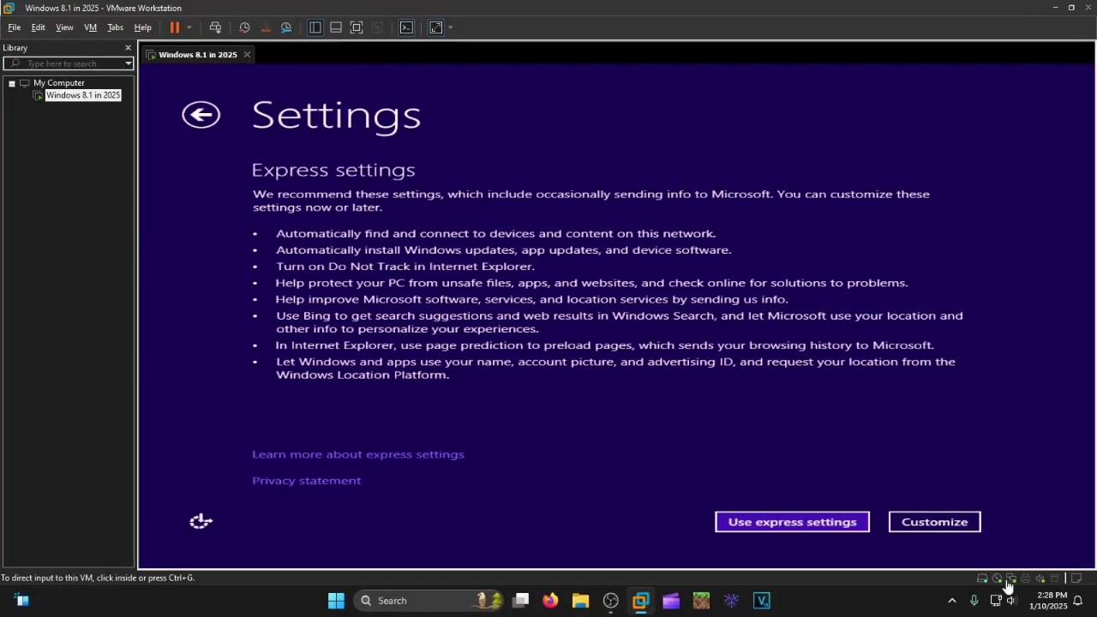
left_click(791, 522)
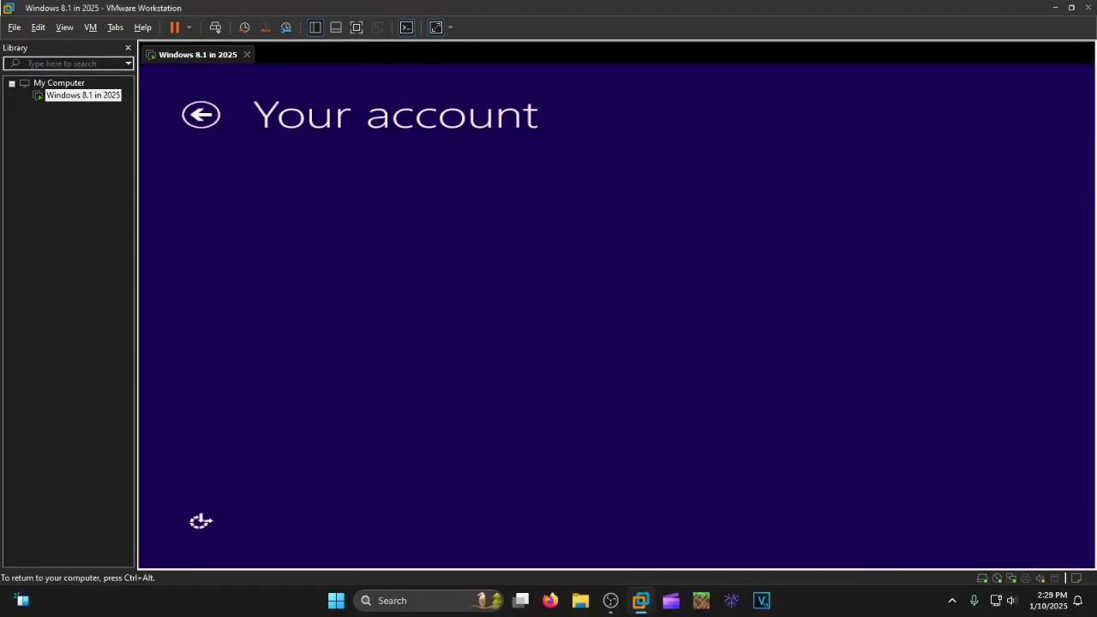
type("Mr.Cat noir Major")
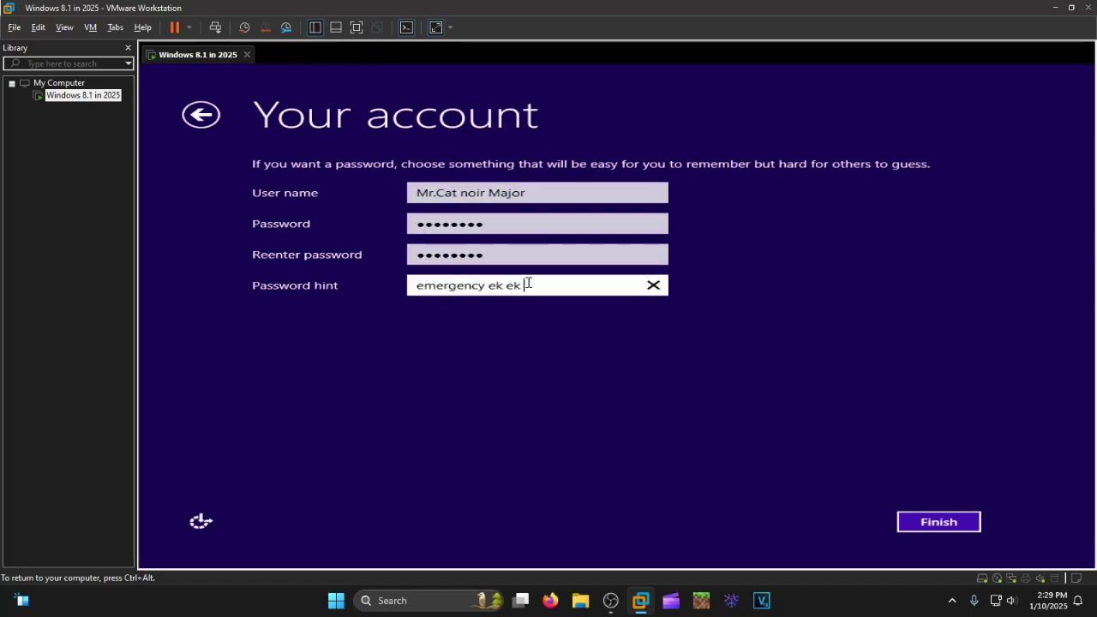
left_click(938, 522)
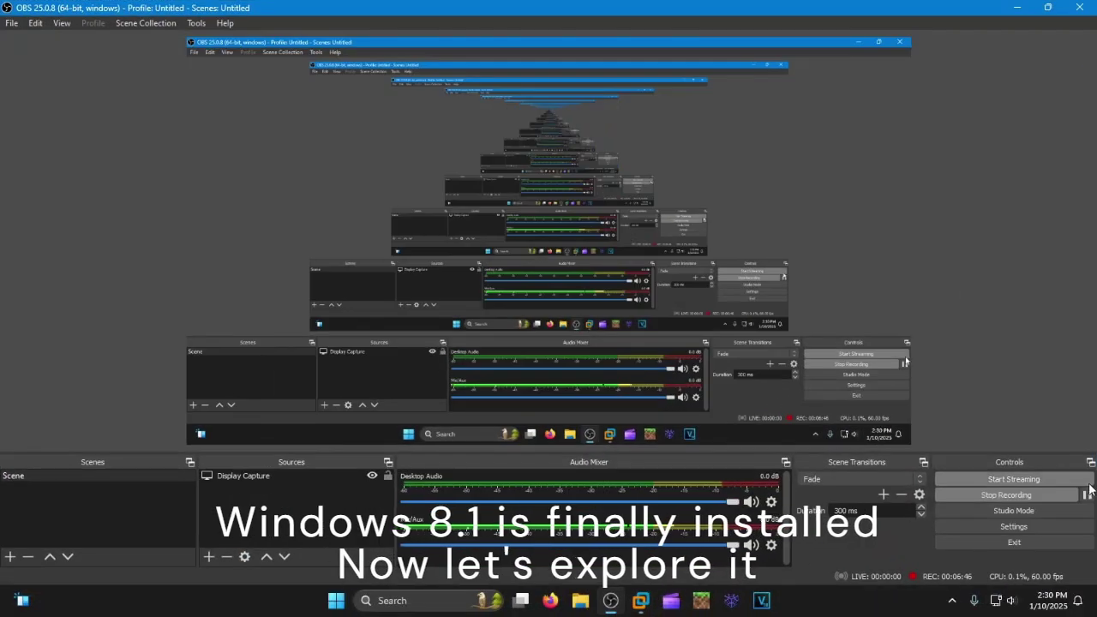
Put the VM in full-screen exclusive mode with the guest display stretched to fill the screen.
left_click(1017, 7)
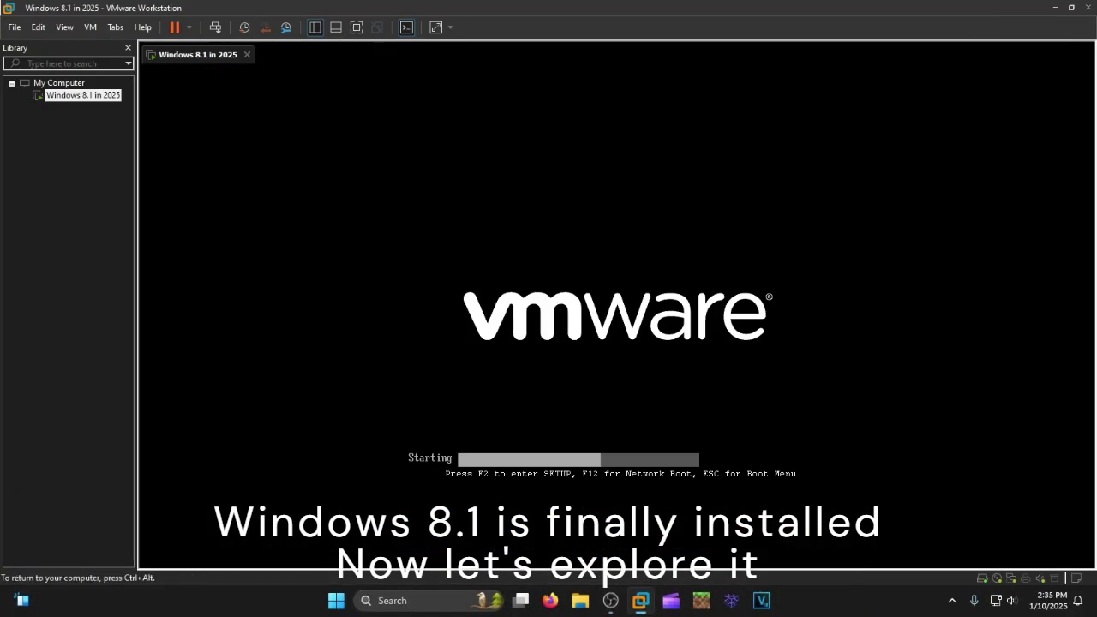
key("ctrl+alt+Return")
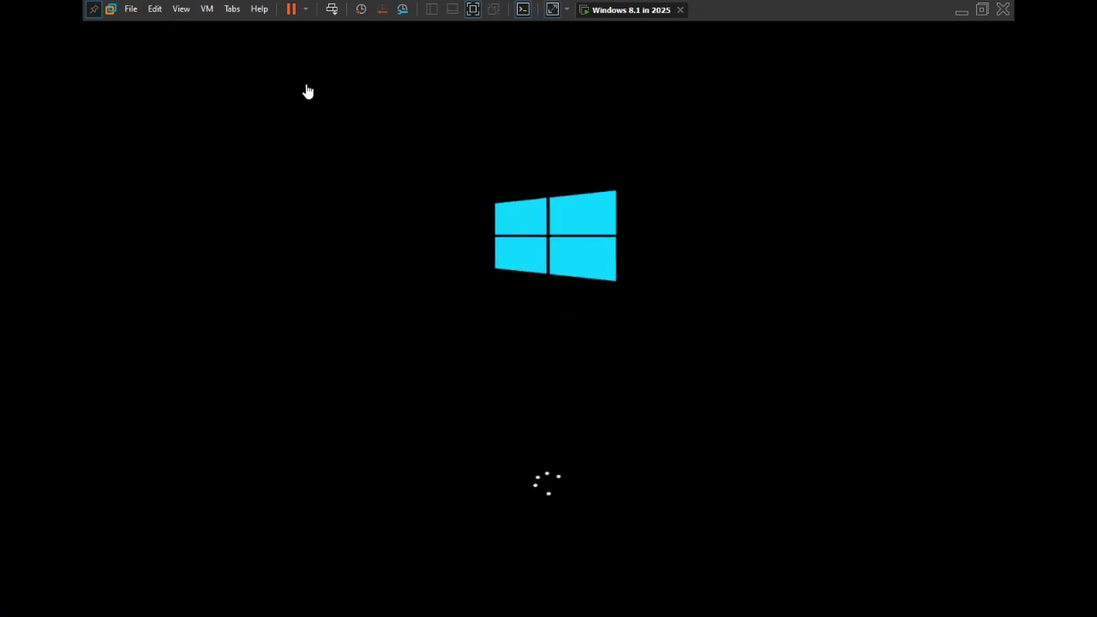
left_click(182, 8)
left_click(199, 41)
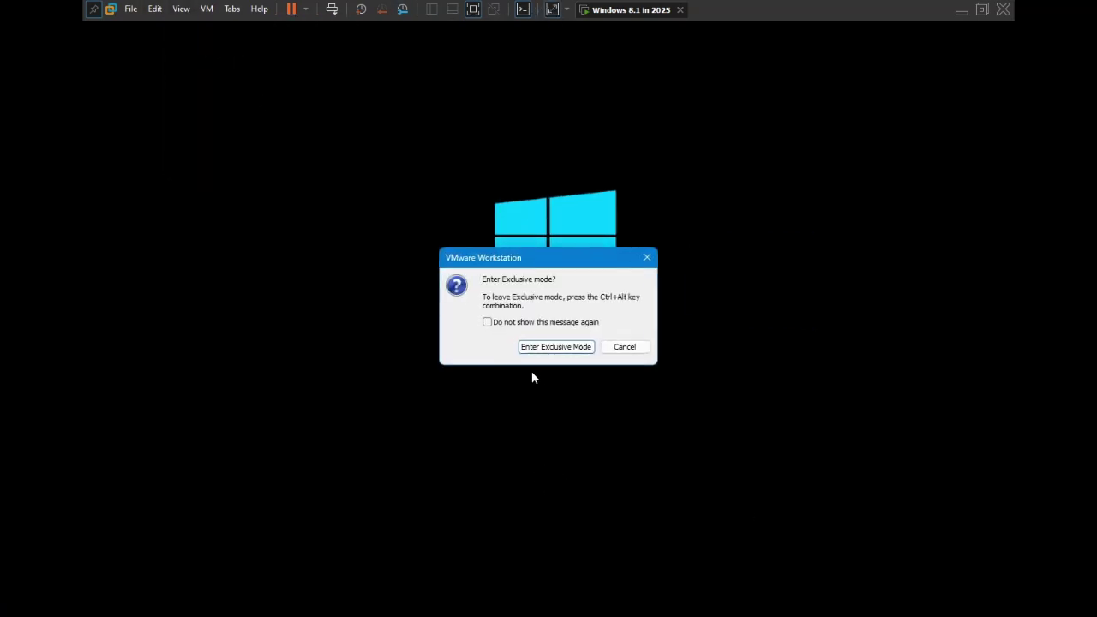
left_click(553, 347)
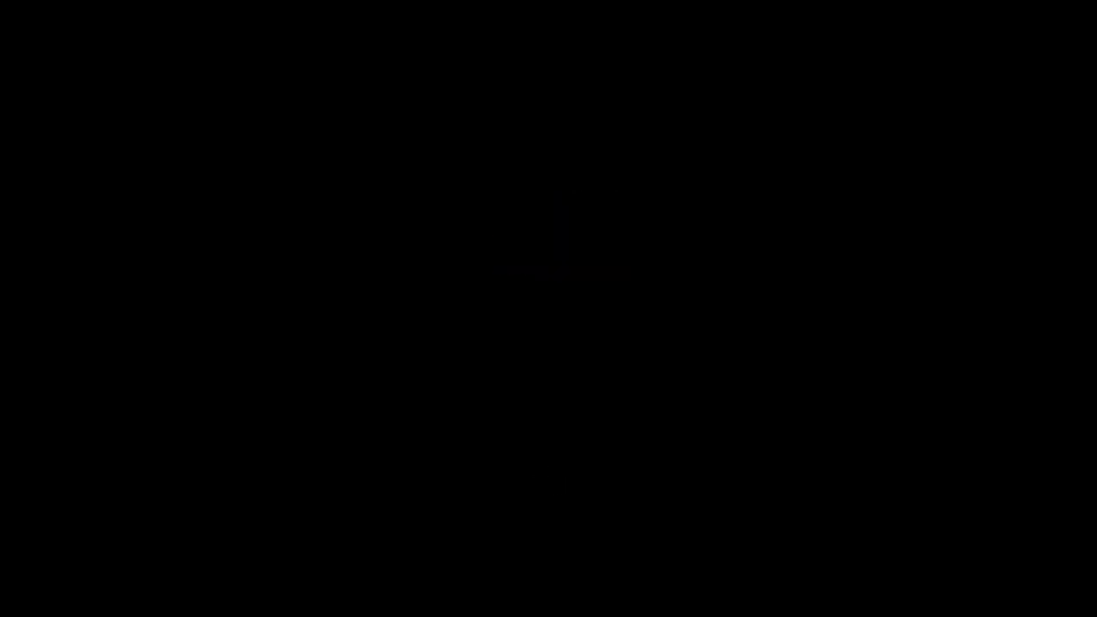
mouse_move(252, 3)
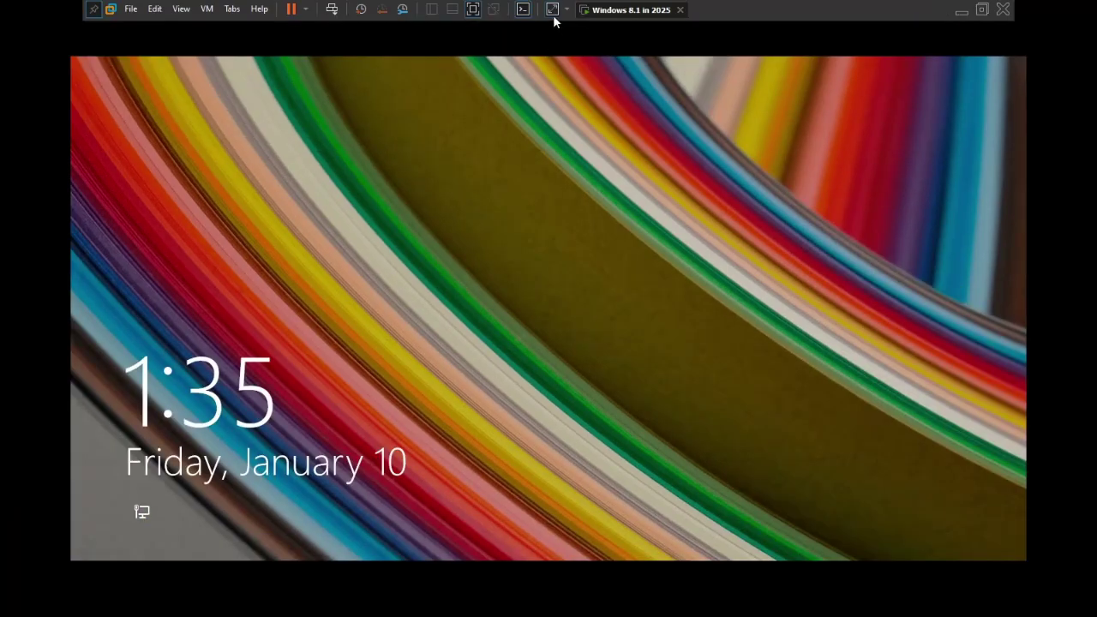
left_click(552, 15)
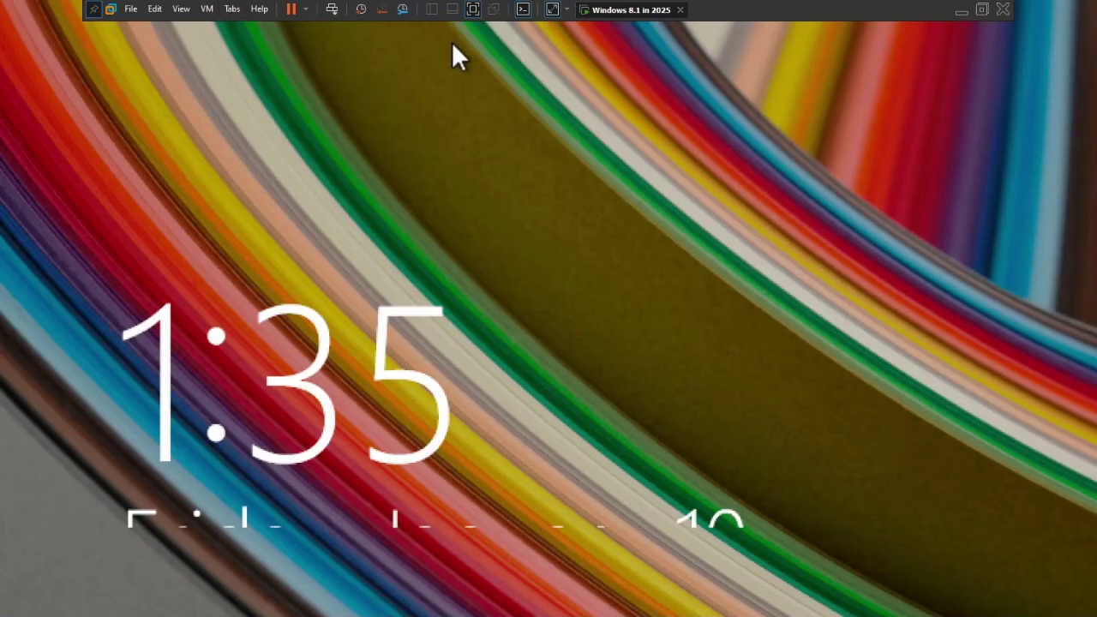
left_click(553, 10)
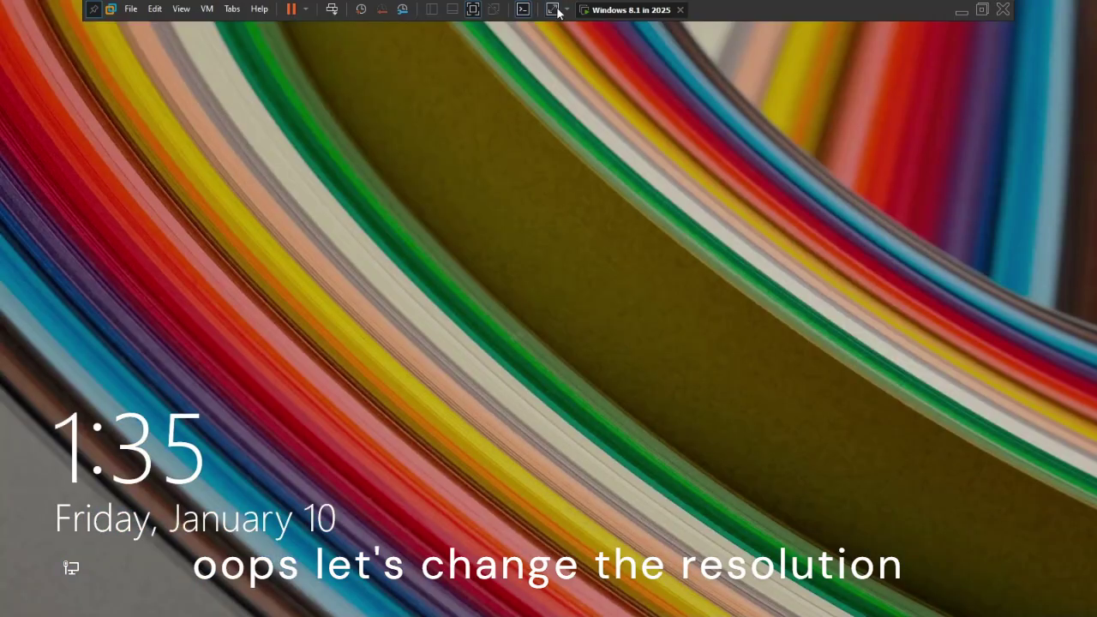
Dismiss the lock screen and sign in with the account password, retrying after a wrong one.
left_click(535, 334)
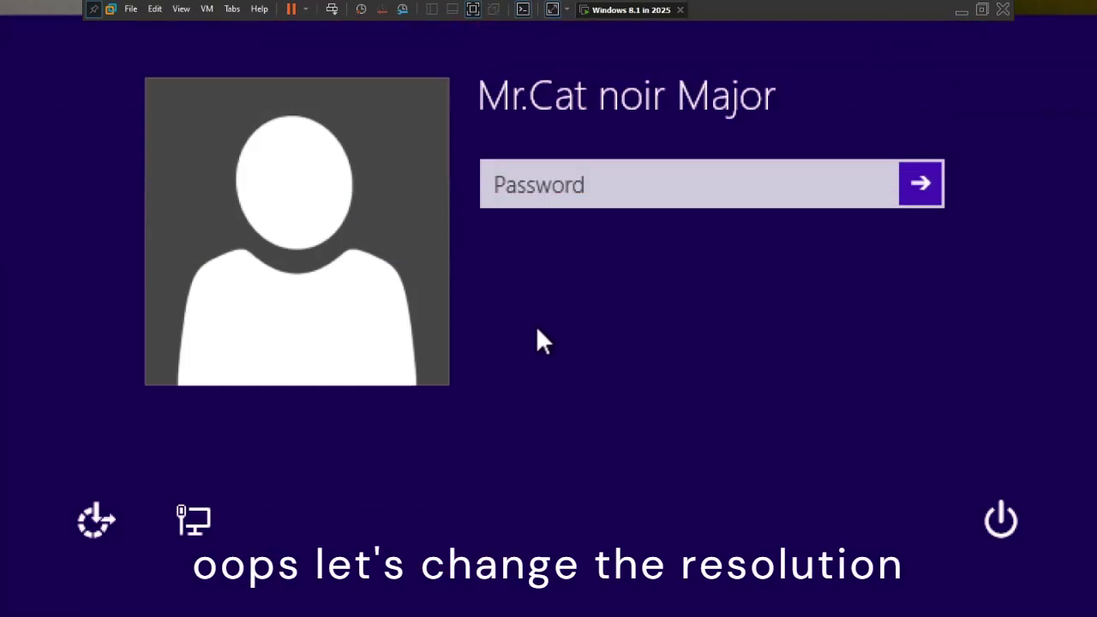
type("123456789")
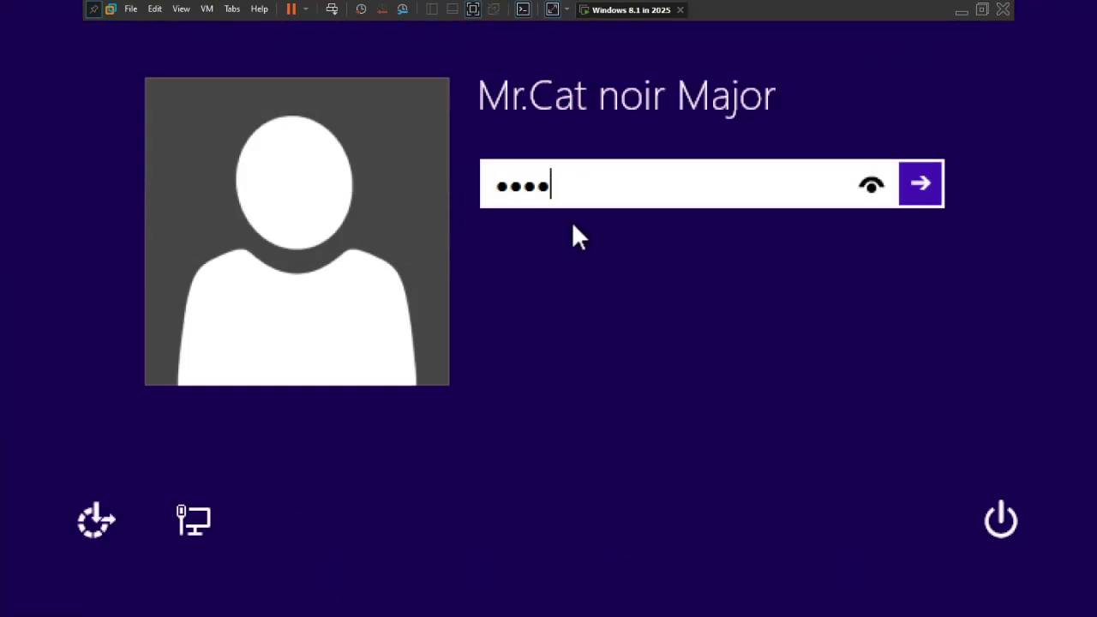
key("Return")
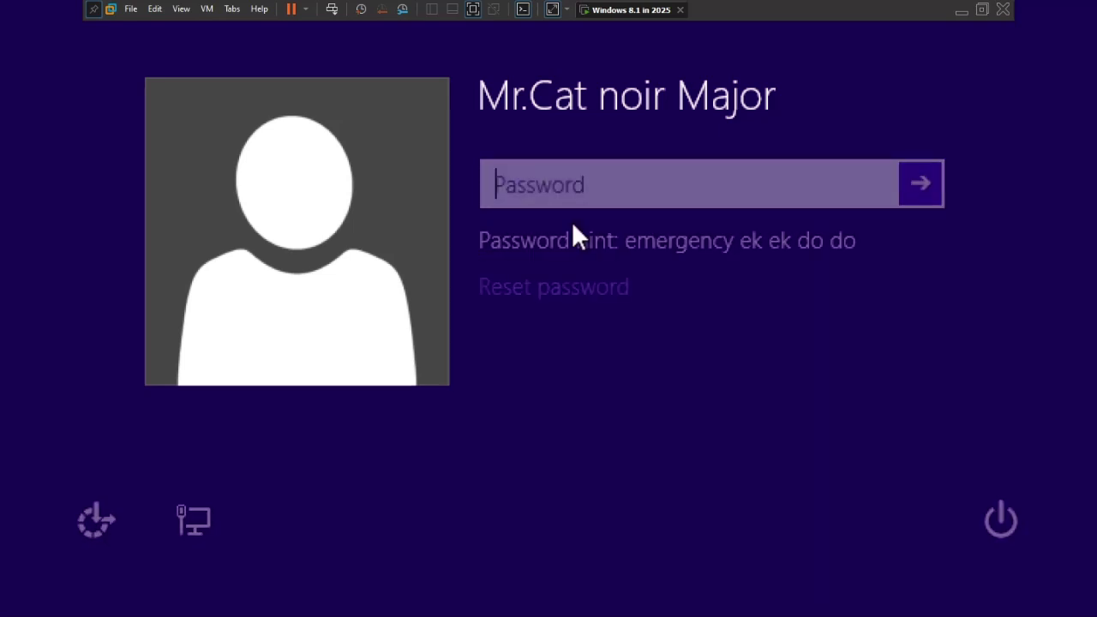
type("1234567")
key("Return")
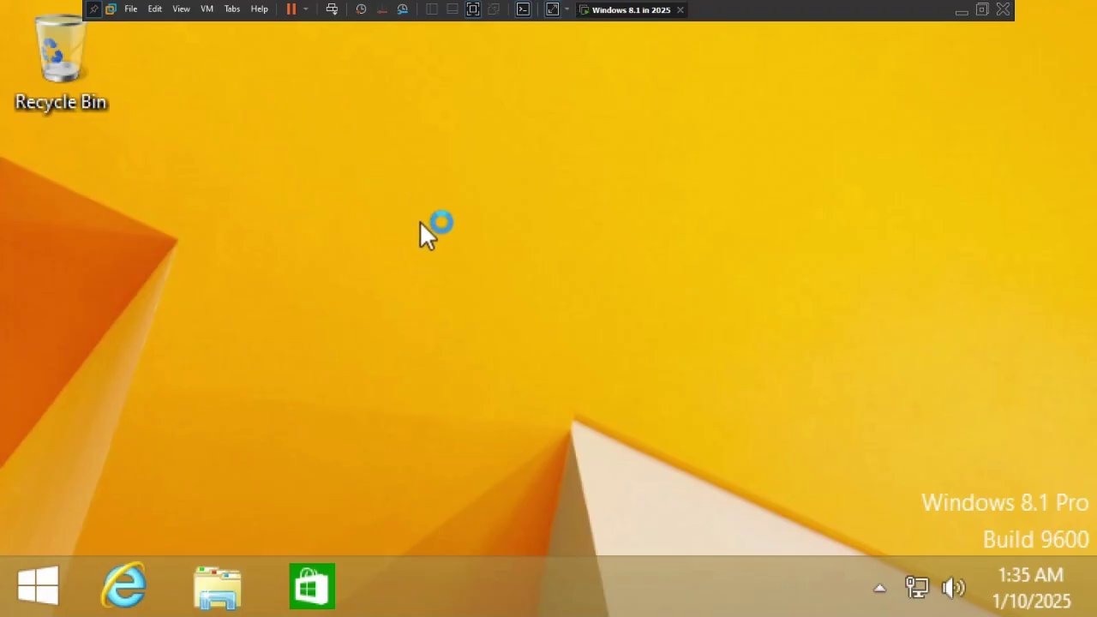
Open the guest's Screen Resolution settings from the desktop and return the VM to exclusive mode.
right_click(421, 226)
left_click(542, 477)
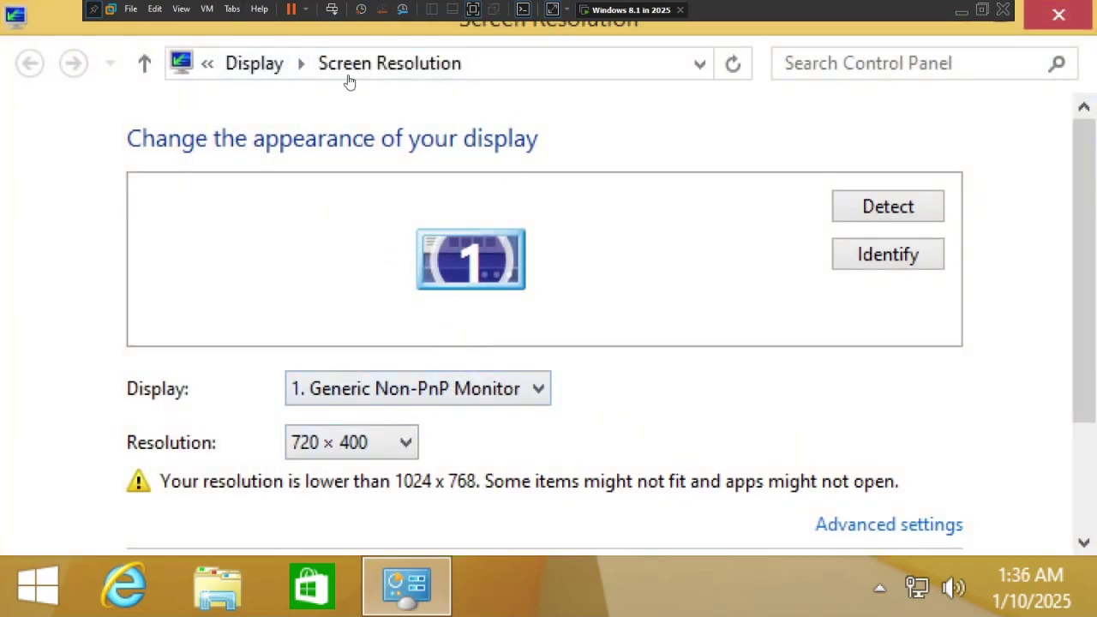
left_click(182, 9)
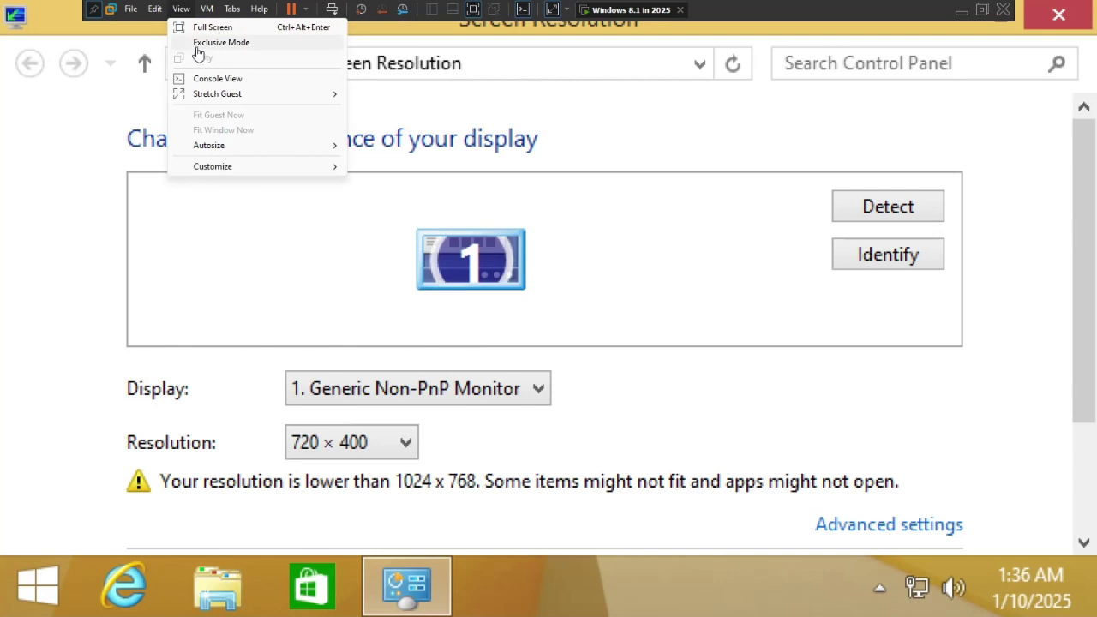
left_click(209, 43)
left_click(555, 346)
Set the guest resolution to 1600 × 900, keep the changes and close the settings.
left_click(369, 444)
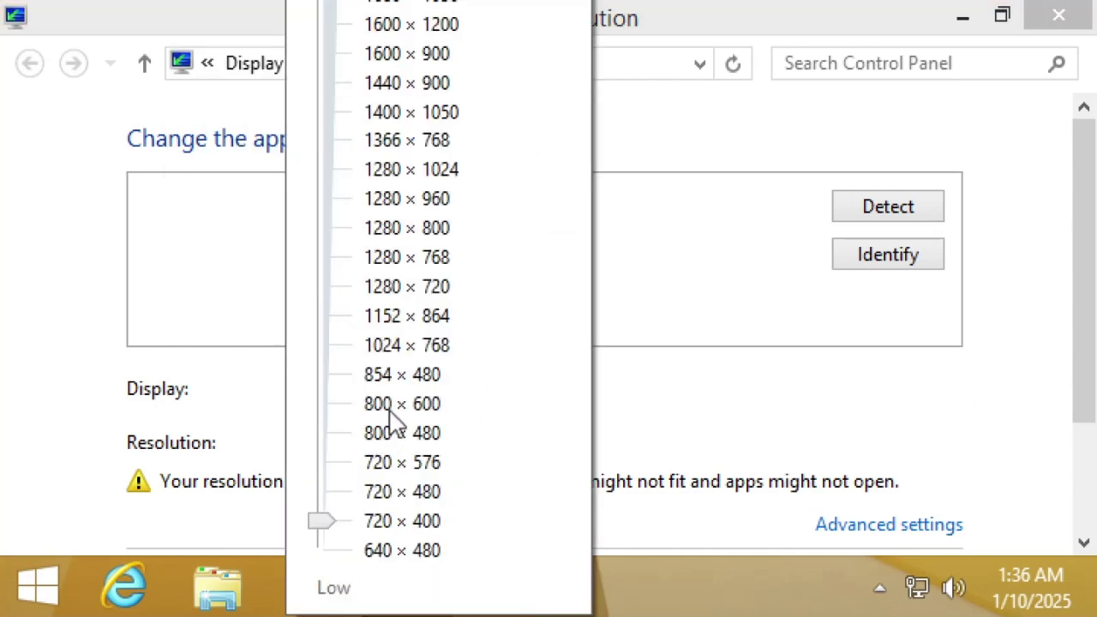
left_click(333, 61)
left_click(716, 262)
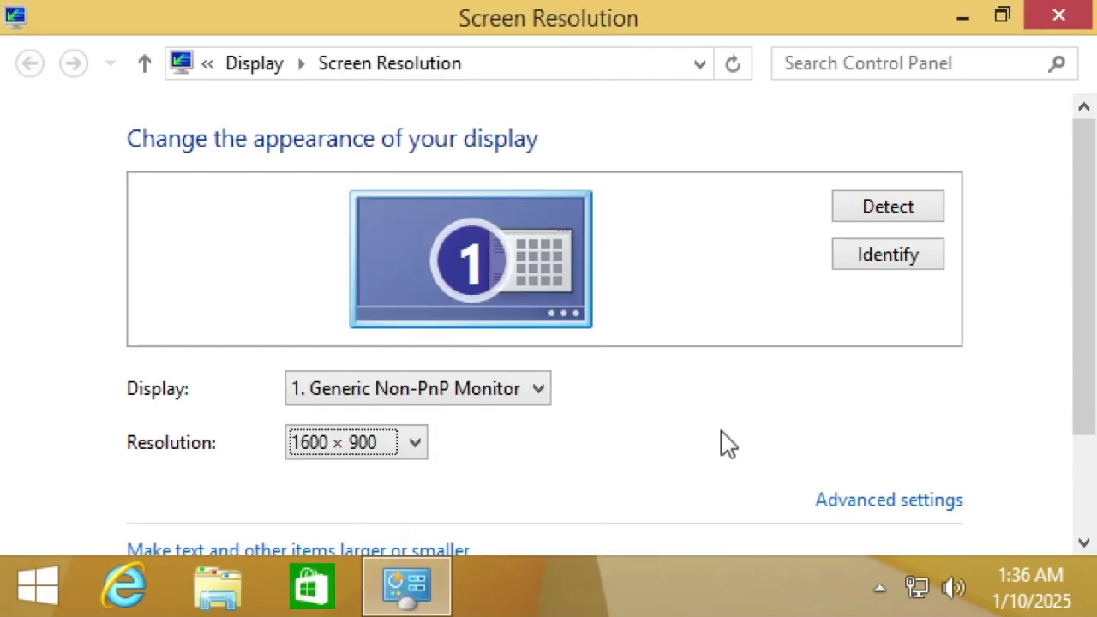
scroll(1079, 343, "down", 3)
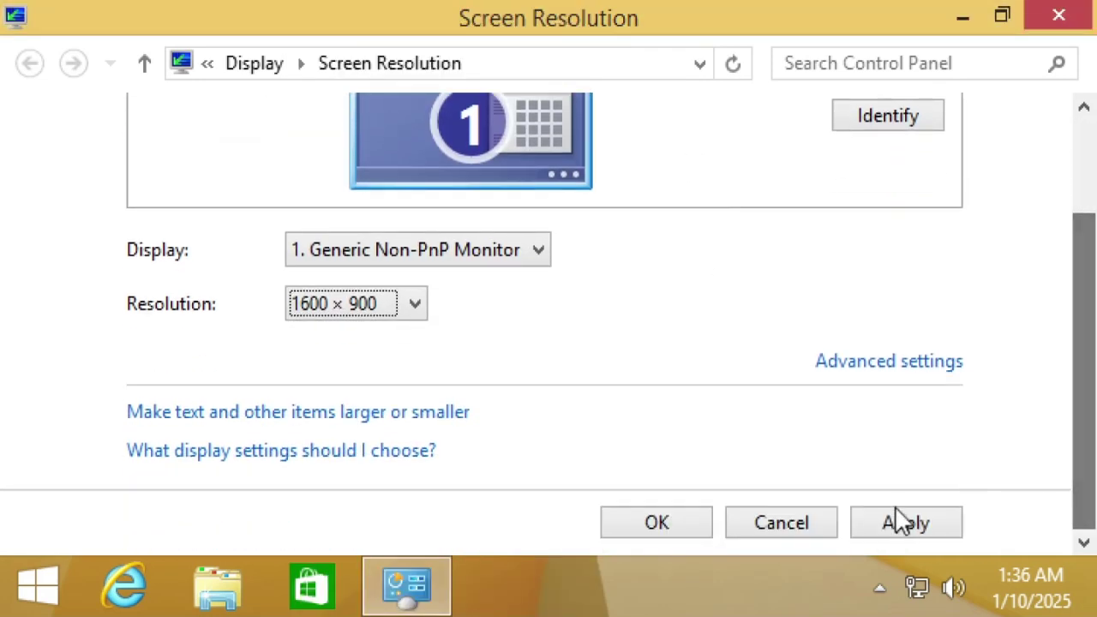
left_click(899, 519)
left_click(264, 119)
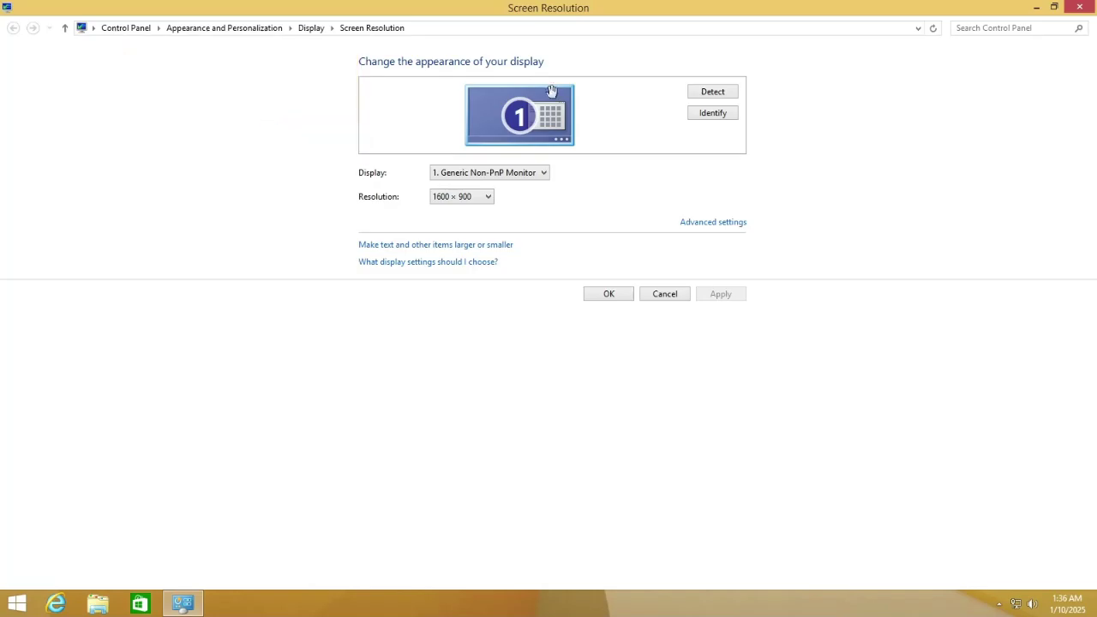
left_click(609, 294)
left_click_drag(943, 96, 552, 381)
key("super+r")
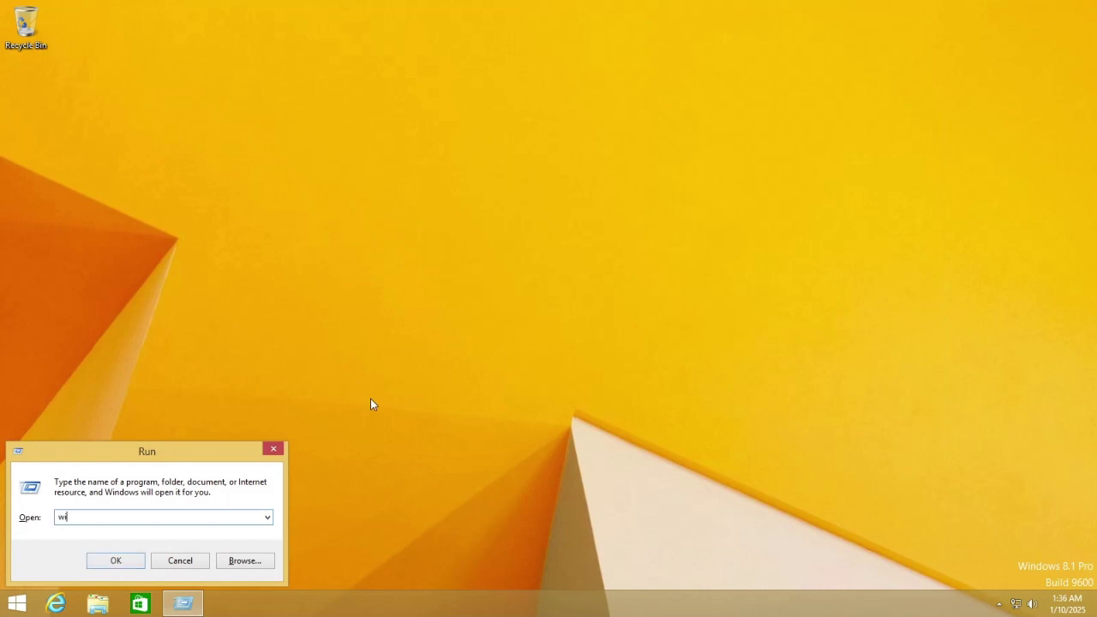
Check the Windows version with winver, then move the Store and Health & Fitness tiles into the main group.
type("winver")
key("Return")
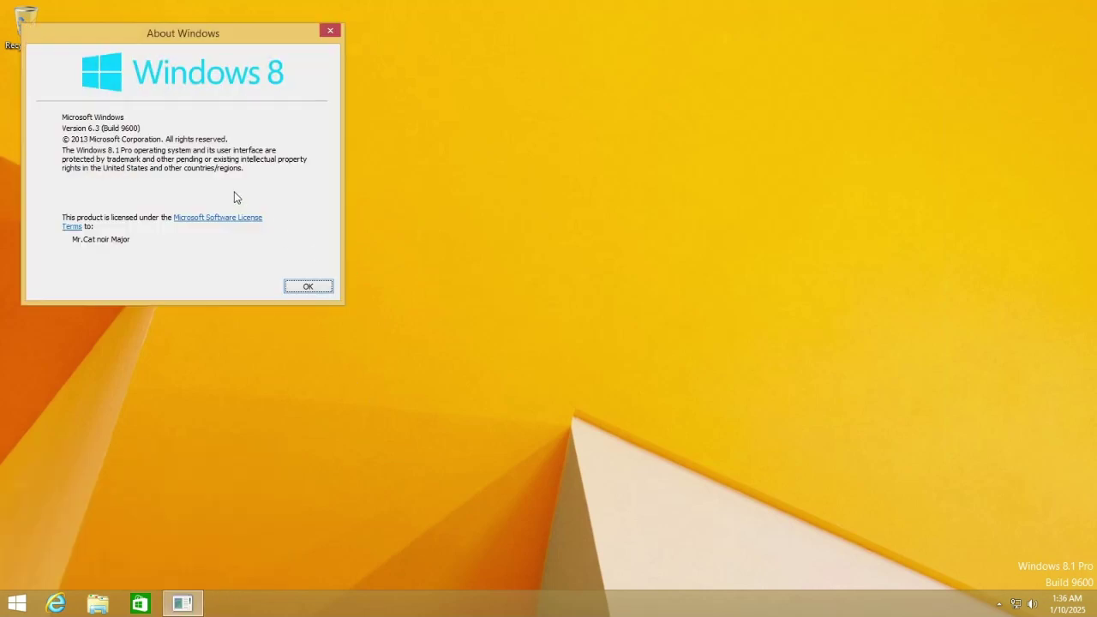
left_click(304, 290)
key("super")
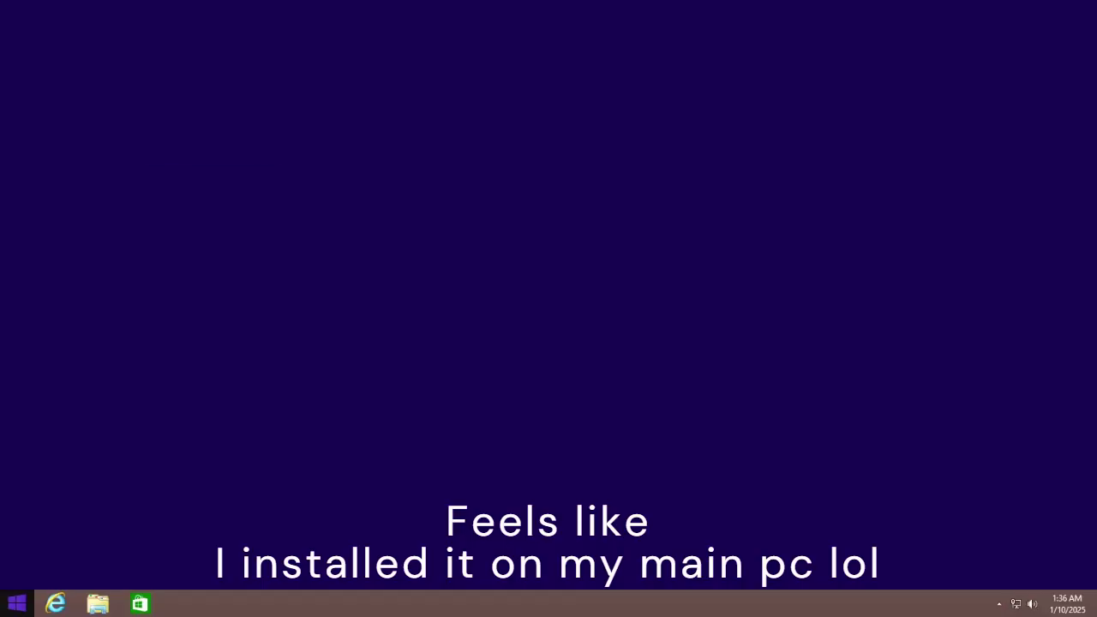
left_click_drag(659, 257, 466, 441)
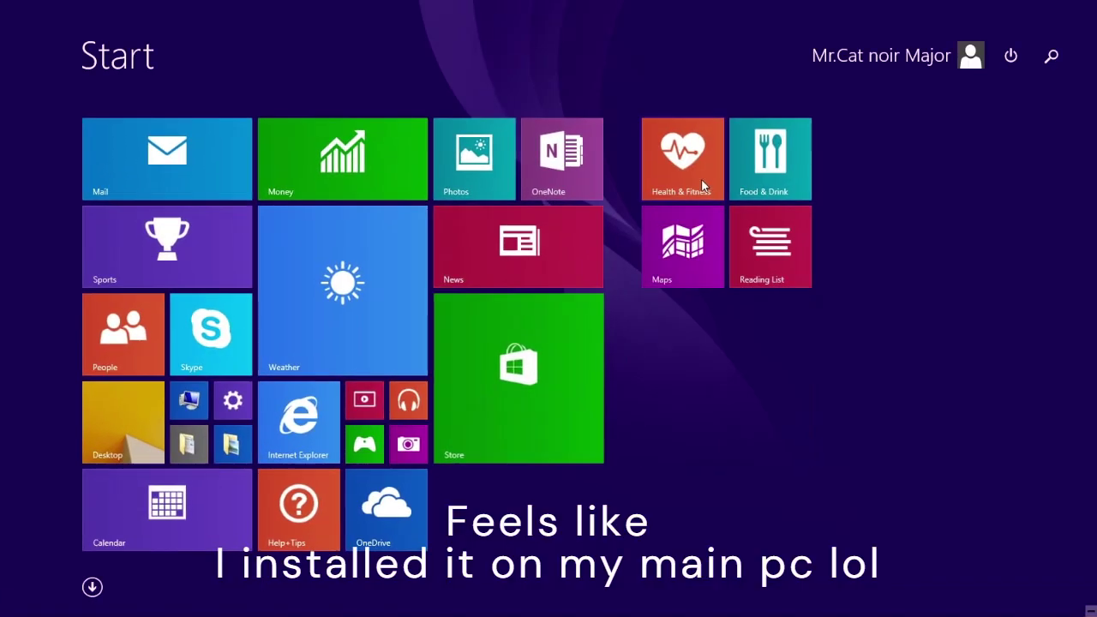
mouse_move(686, 163)
left_mouse_down()
mouse_move(502, 523)
mouse_move(611, 494)
mouse_move(591, 489)
left_mouse_up()
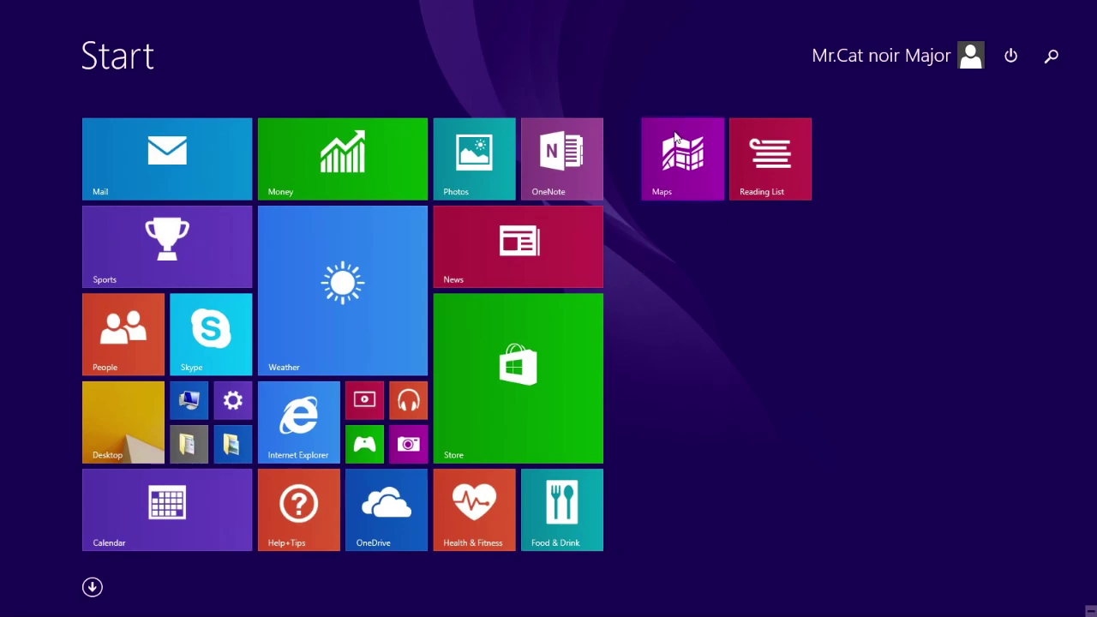
Unpin Maps and Reading List from Start and launch the Mail app.
right_click(675, 140)
right_click(800, 124)
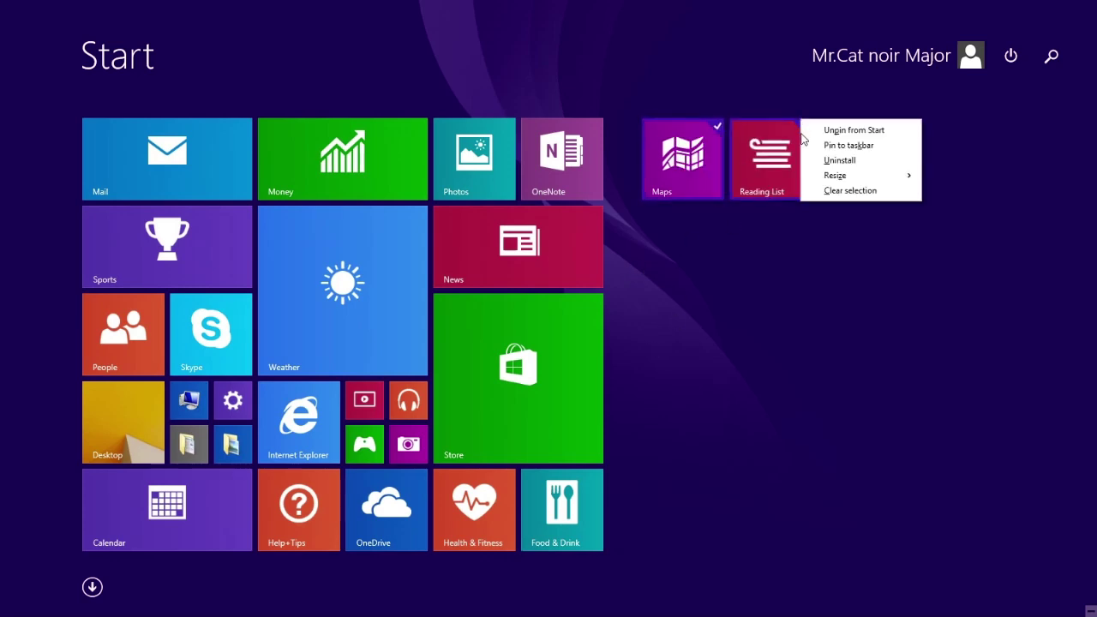
left_click(831, 133)
left_click(92, 588)
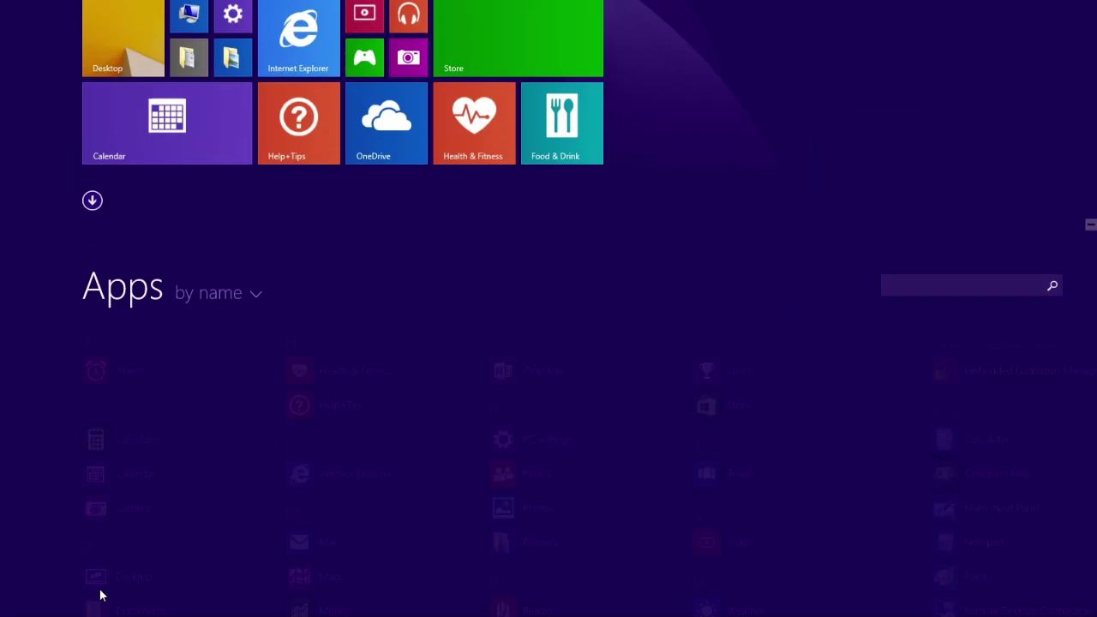
left_click(92, 587)
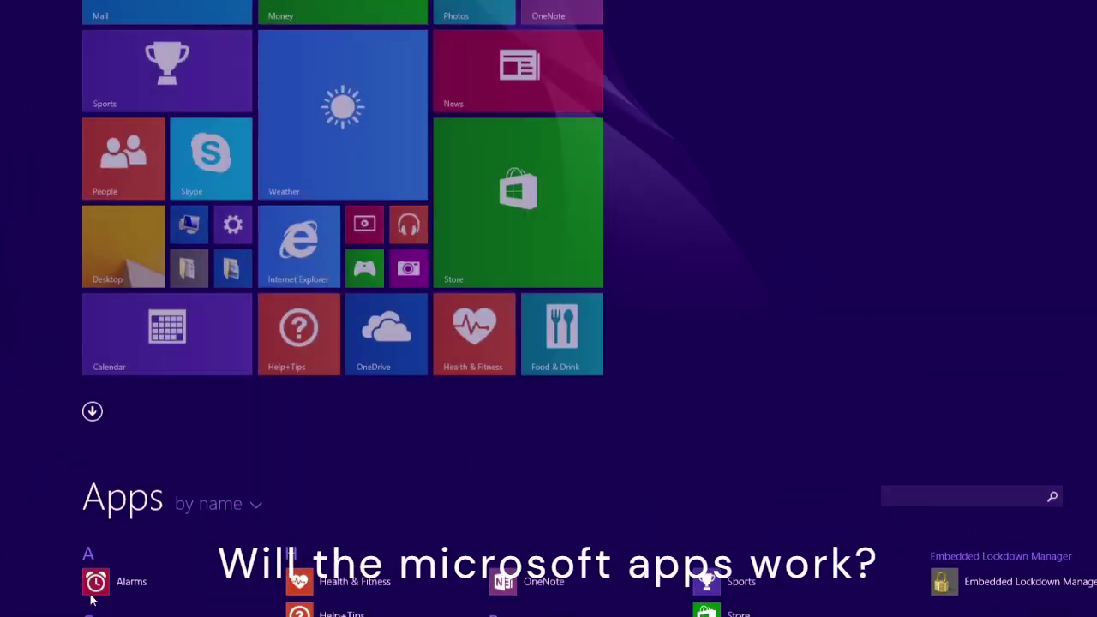
left_click(165, 171)
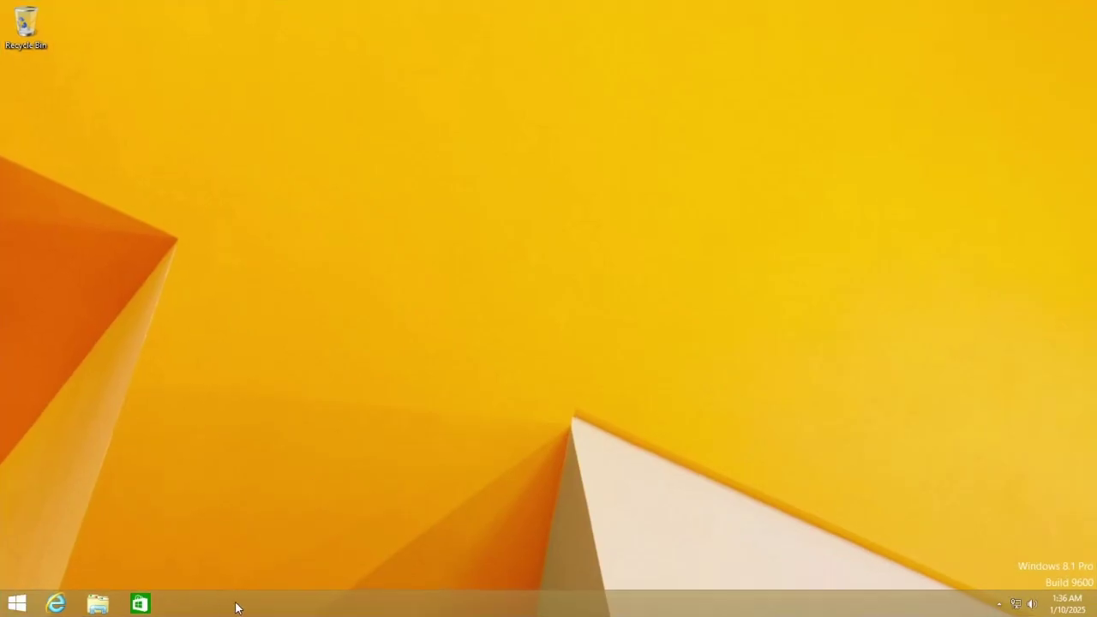
Review the Jump Lists, Toolbars and Navigation tabs of the taskbar properties and close them.
right_click(236, 606)
left_click(257, 590)
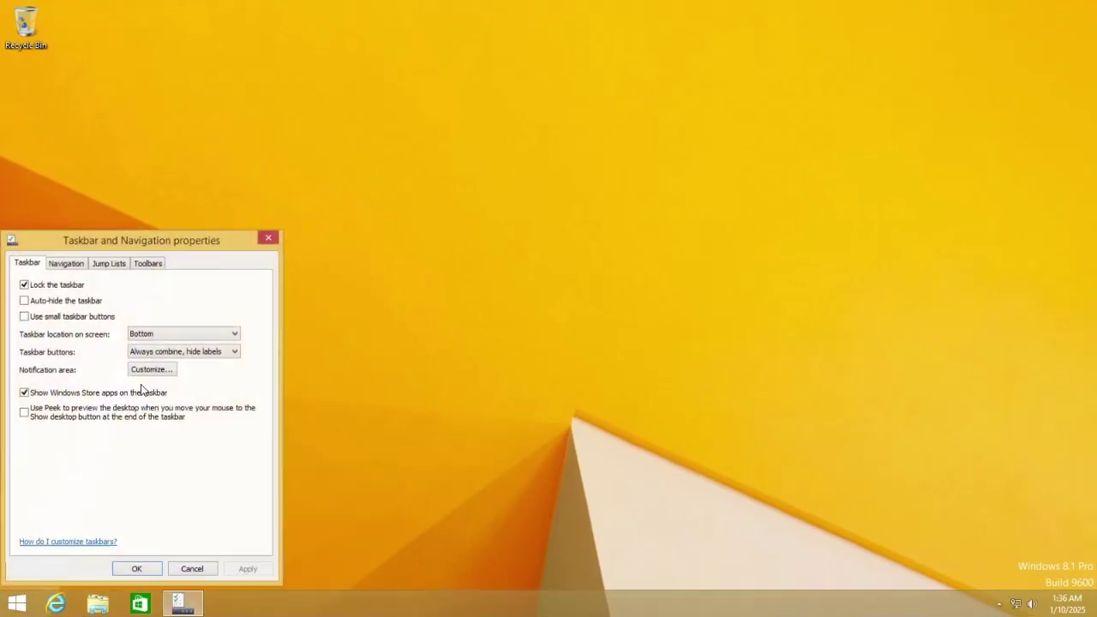
left_click(120, 263)
left_click(136, 266)
left_click(82, 267)
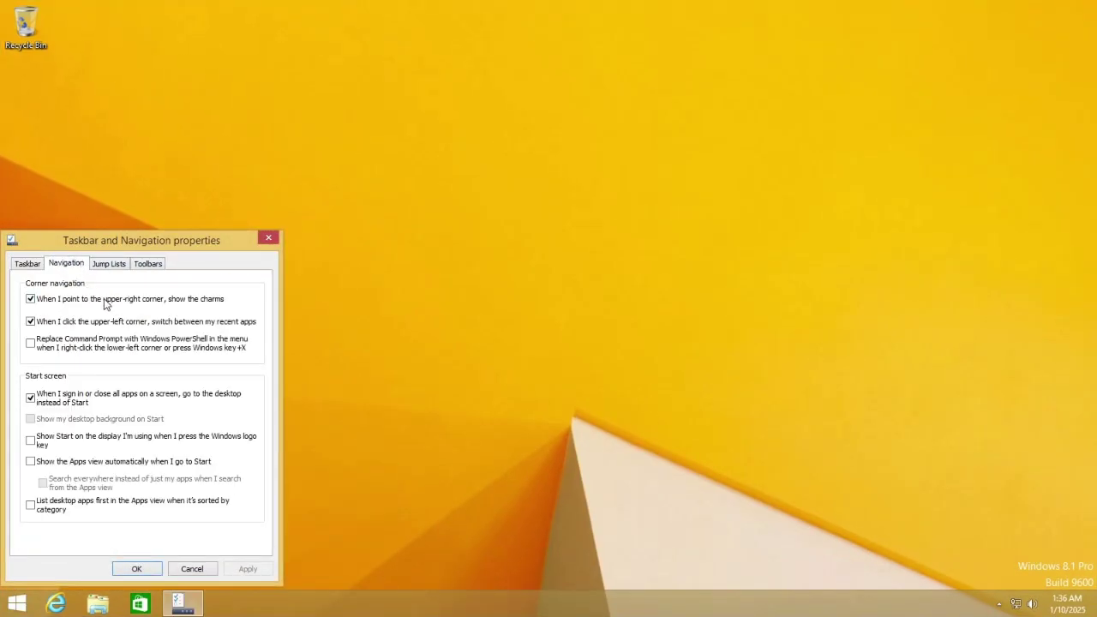
left_click(157, 567)
Launch Alarms from the all-apps list, then go back to the Start screen.
left_click(17, 603)
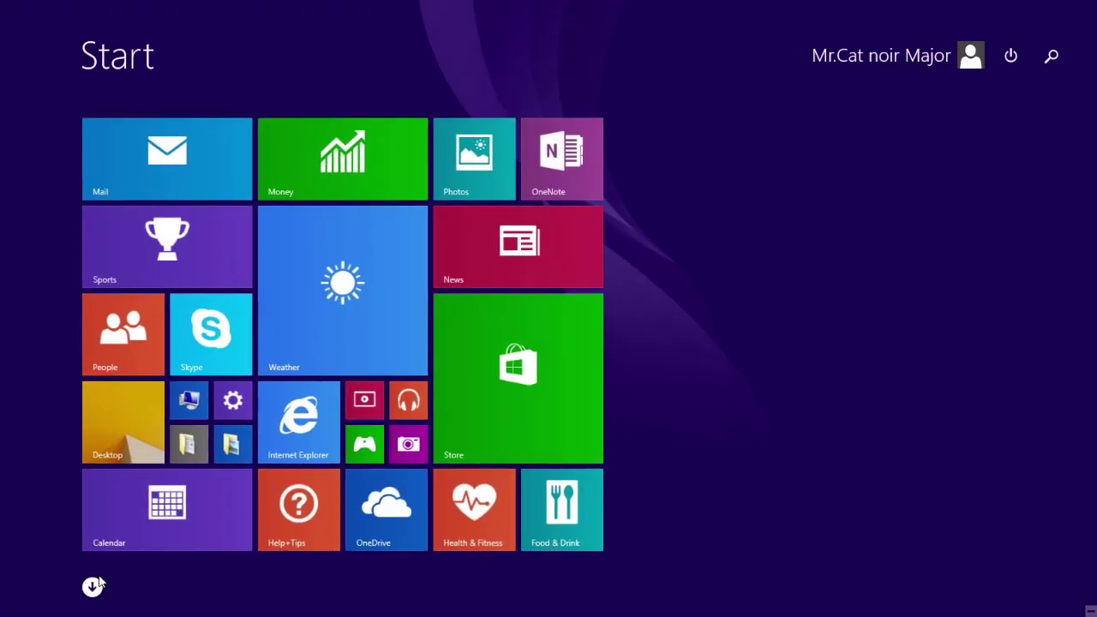
left_click(92, 586)
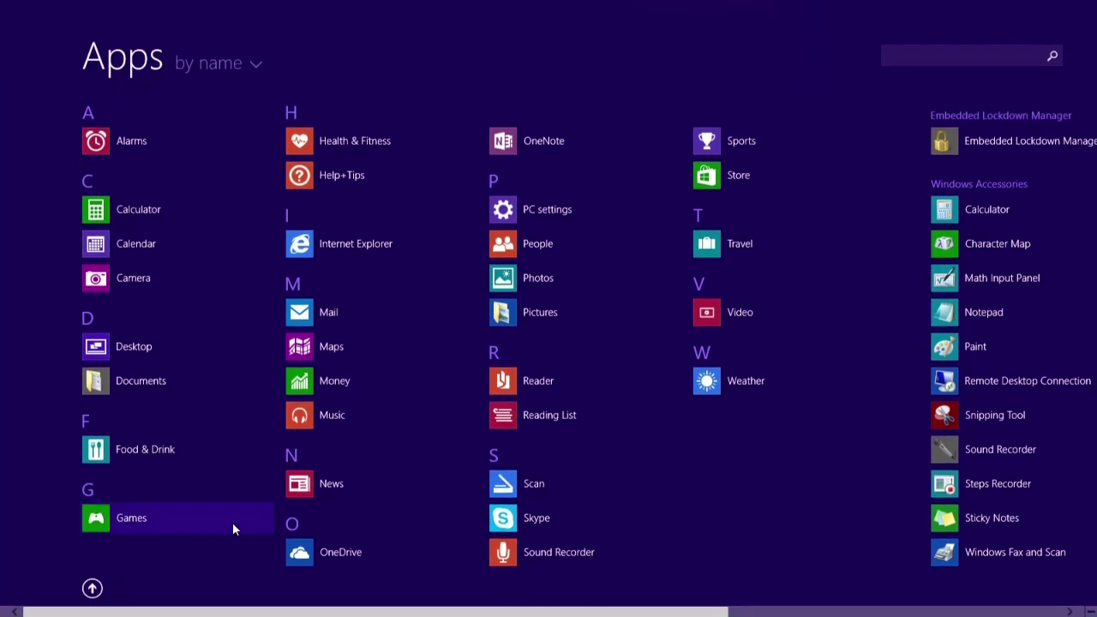
left_click(144, 152)
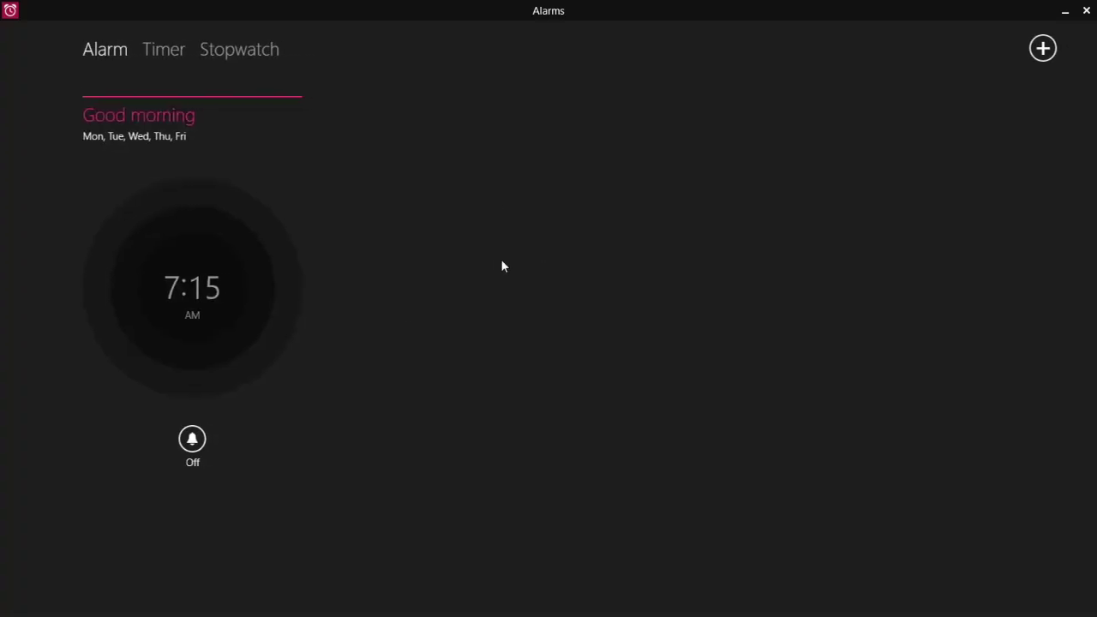
key("super")
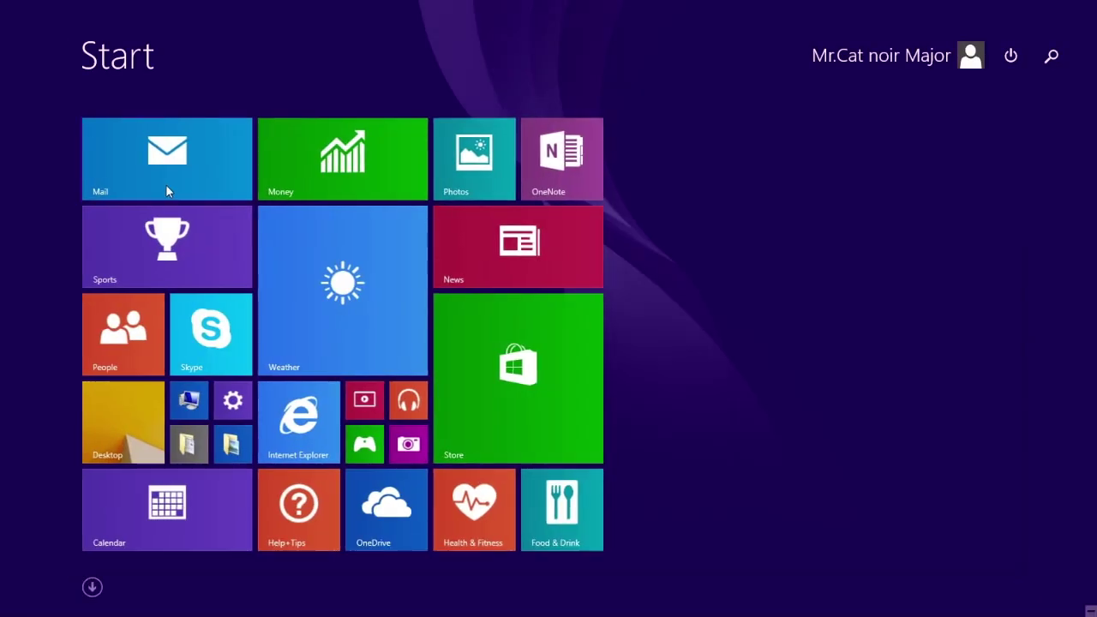
Try the Sports, People and Skype apps, returning to Start after each.
left_click(179, 251)
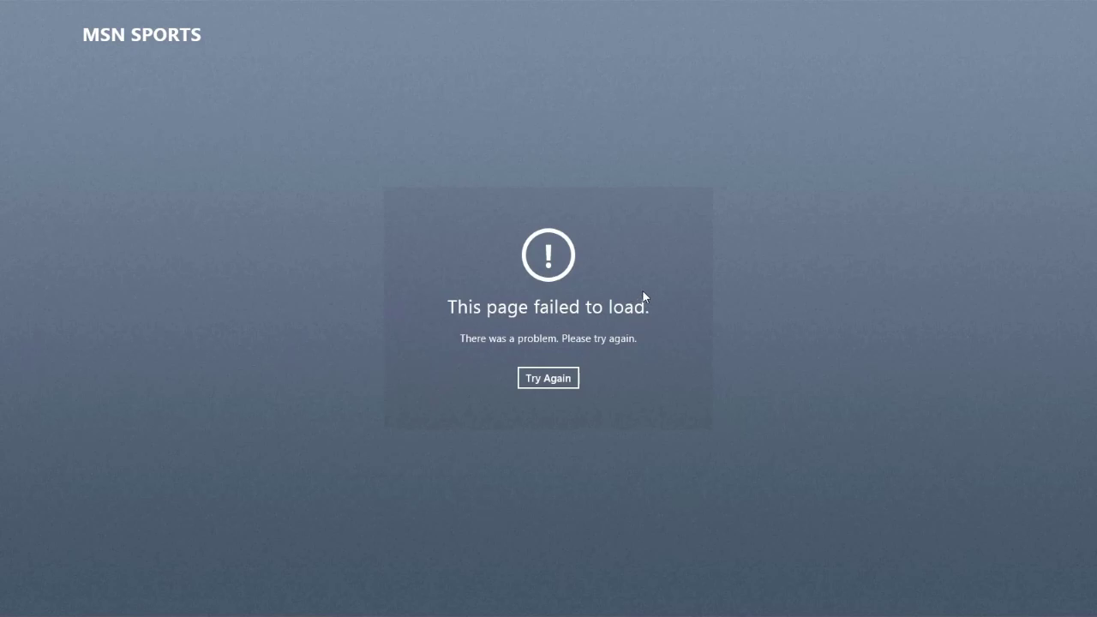
key("super")
left_click(127, 340)
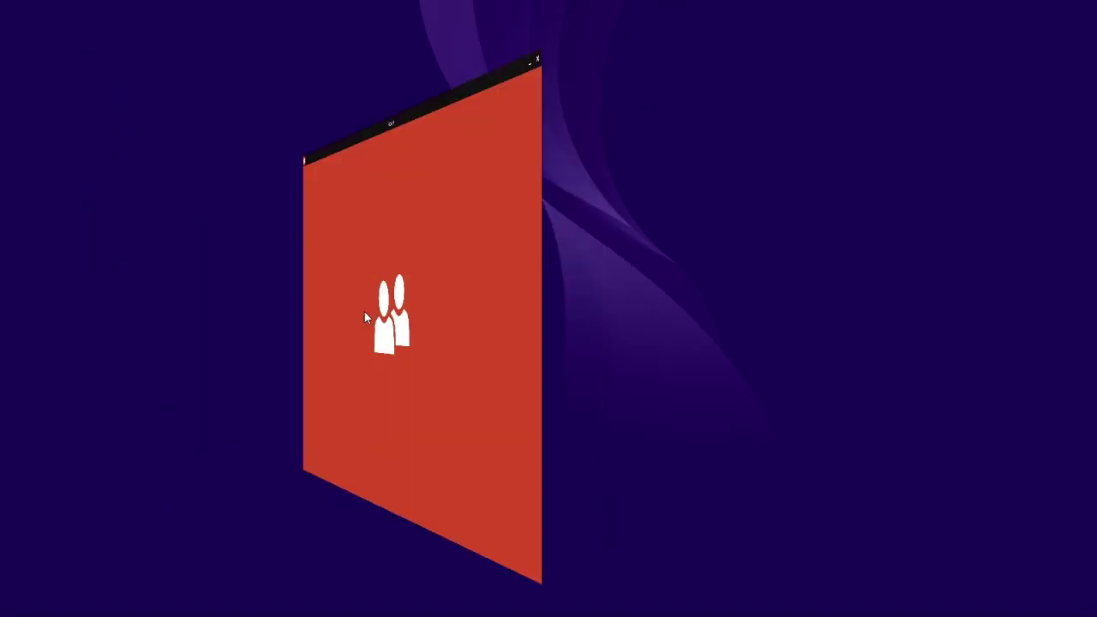
key("super")
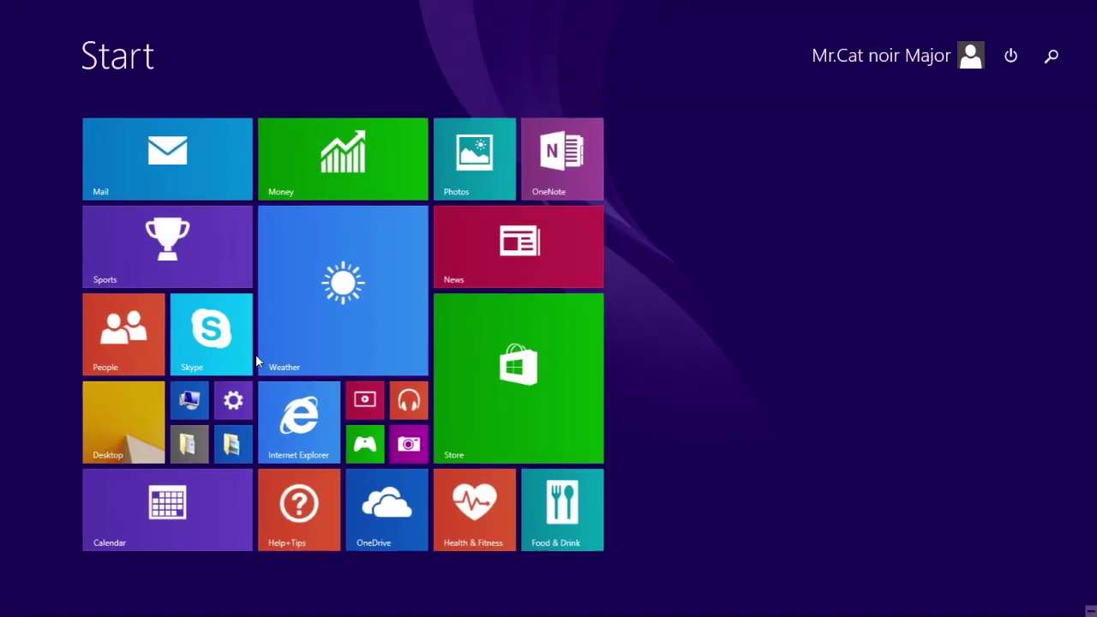
left_click(206, 345)
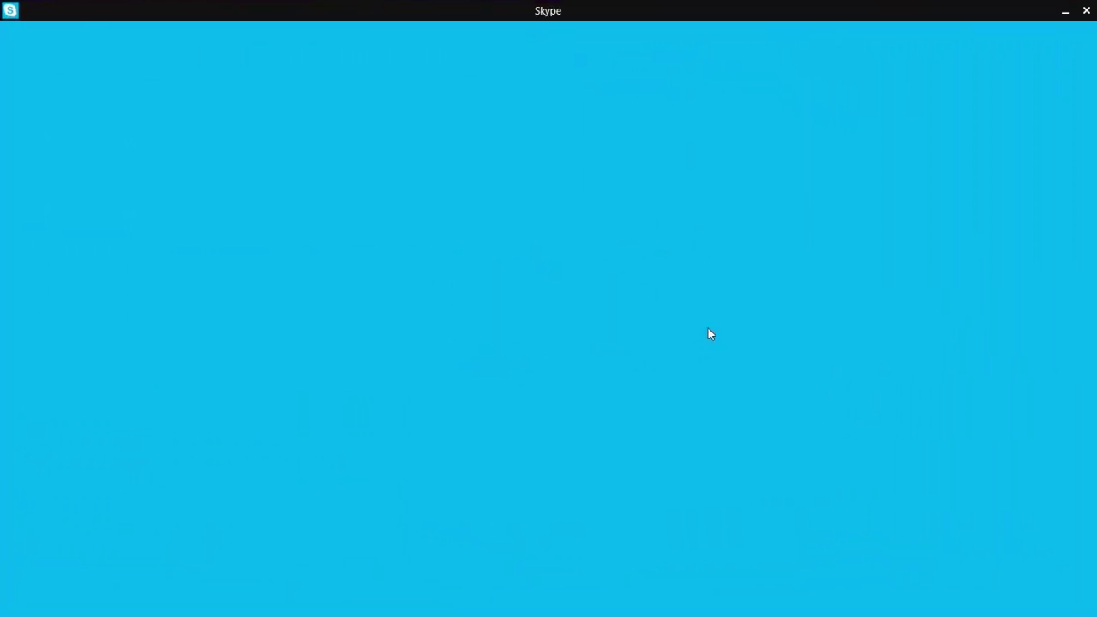
key("super")
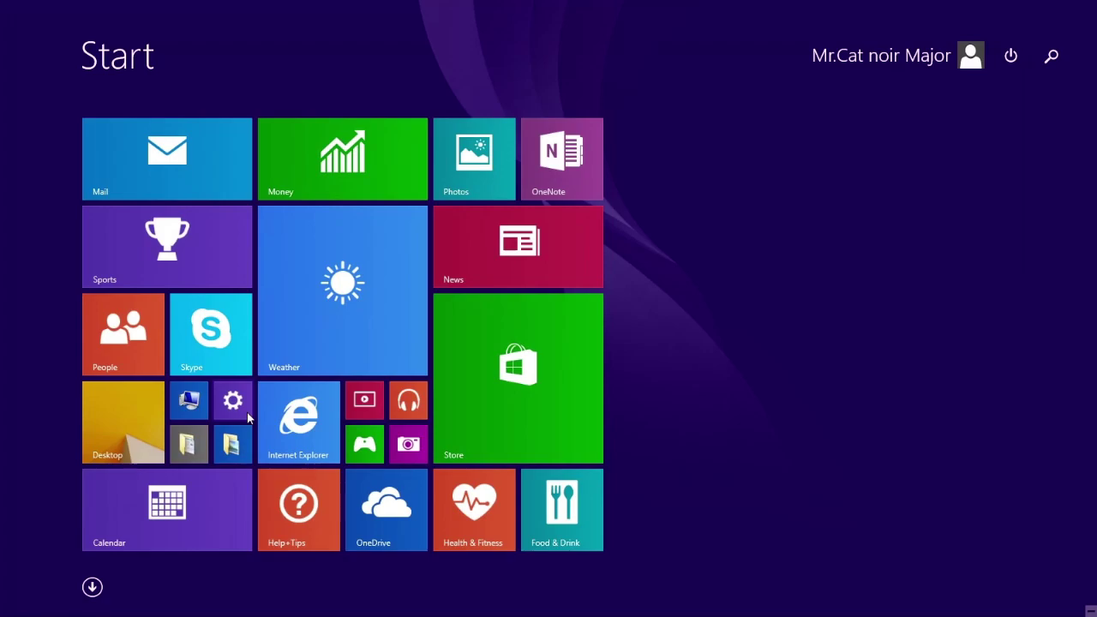
Try PC settings, Calendar and Money, returning to Start after each.
left_click(248, 417)
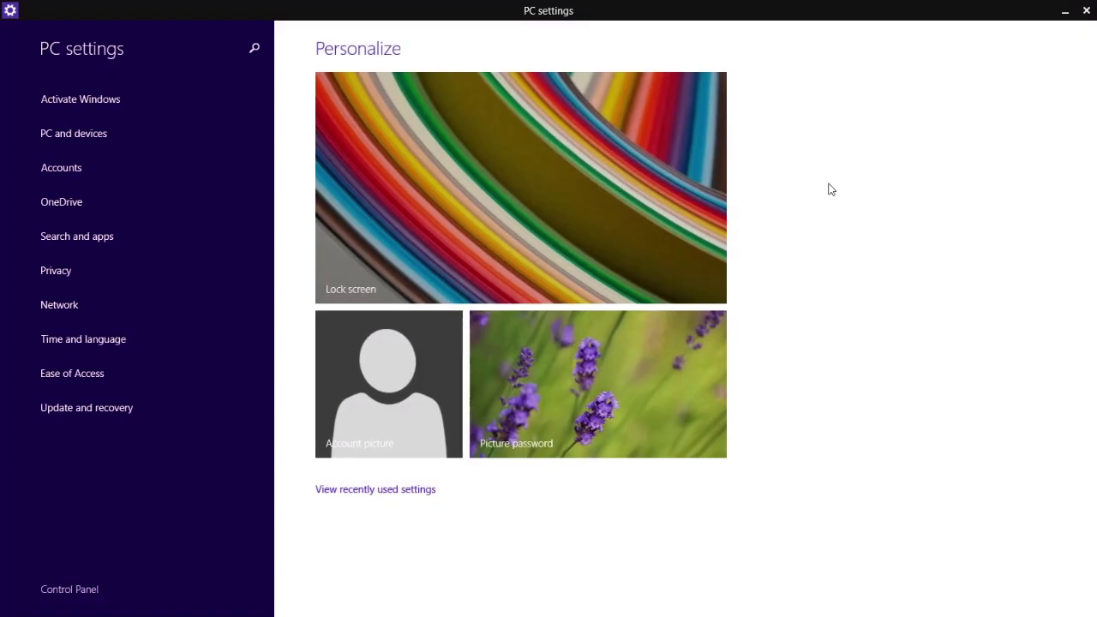
key("super")
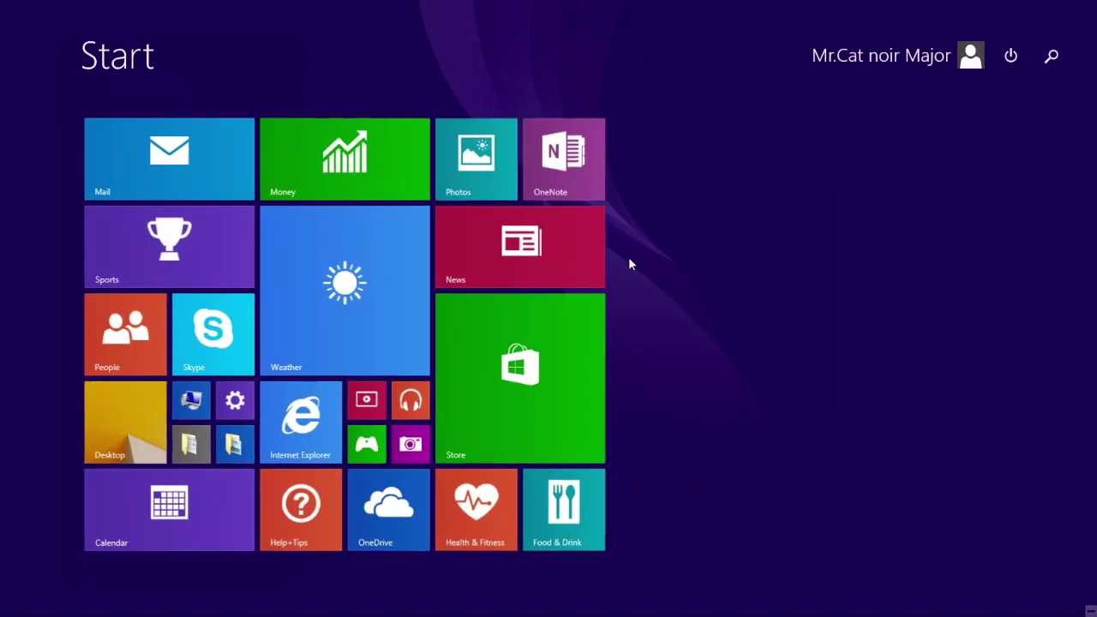
left_click(156, 527)
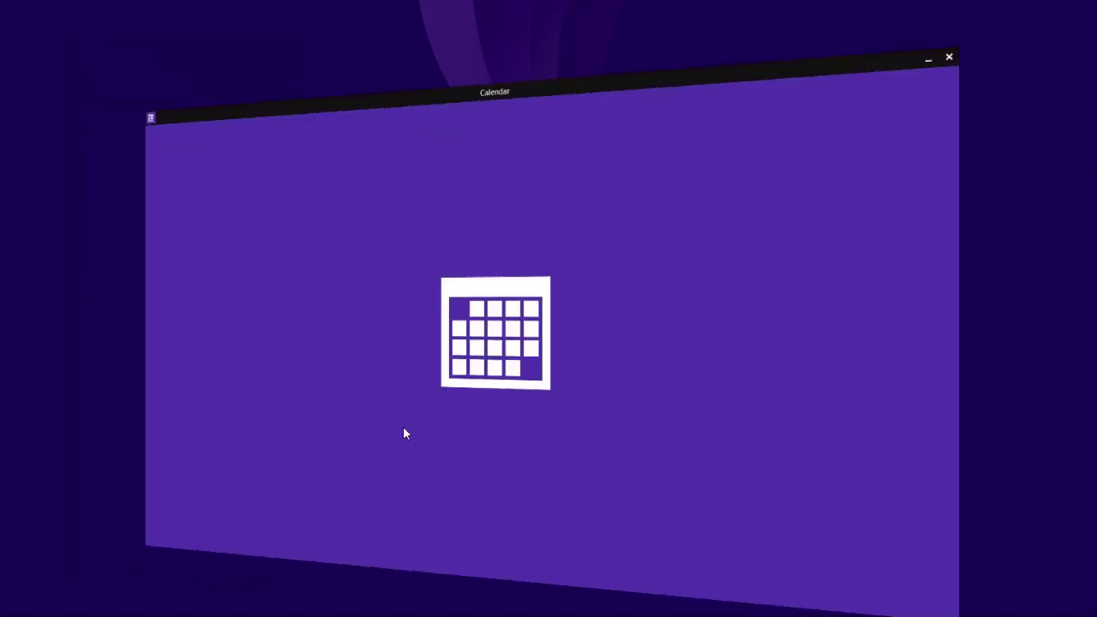
key("super")
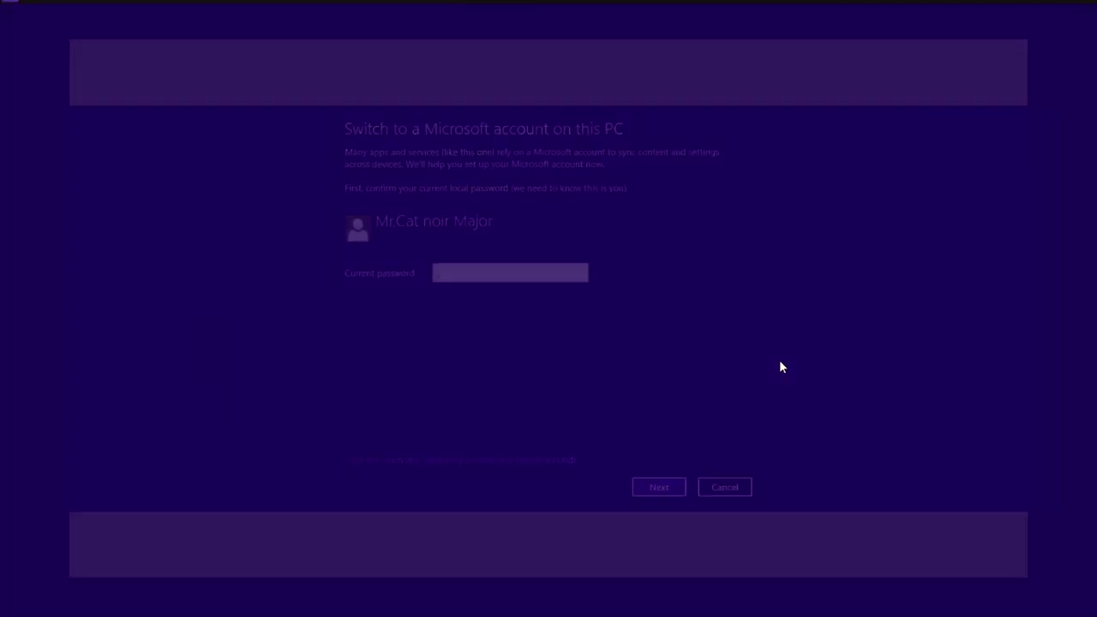
left_click(342, 171)
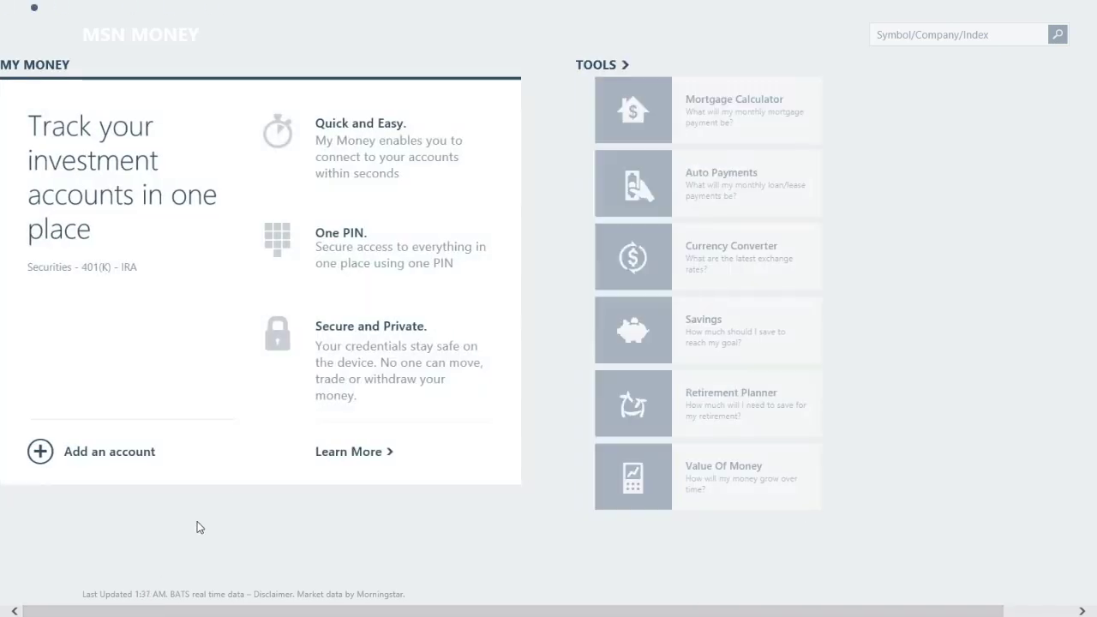
key("super")
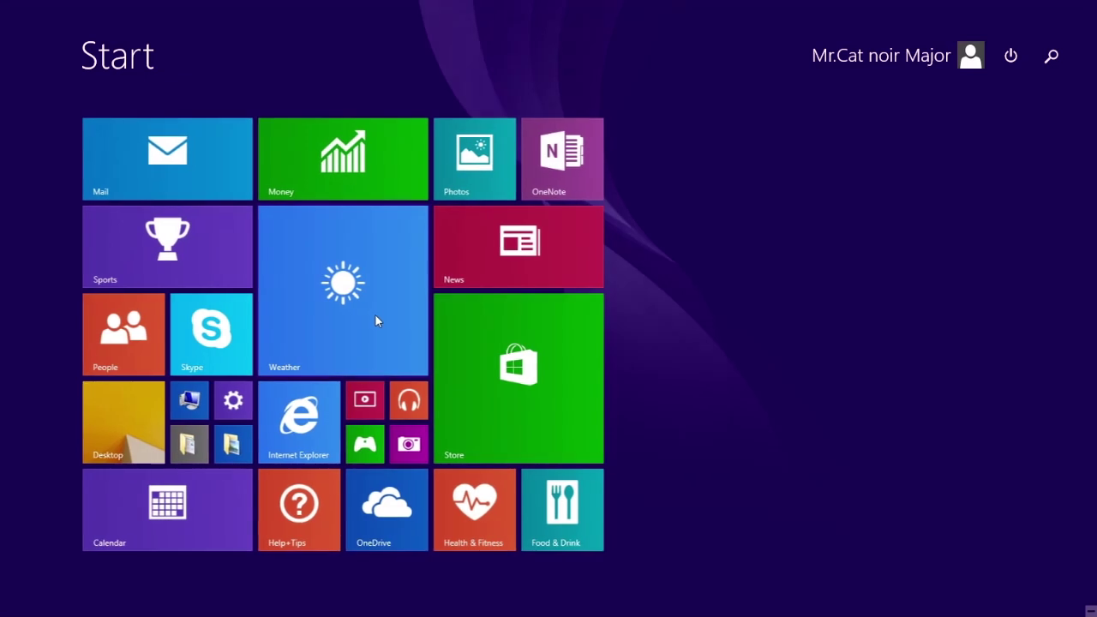
Try the Weather, Internet Explorer and Help+Tips apps, returning to Start after each.
left_click(374, 320)
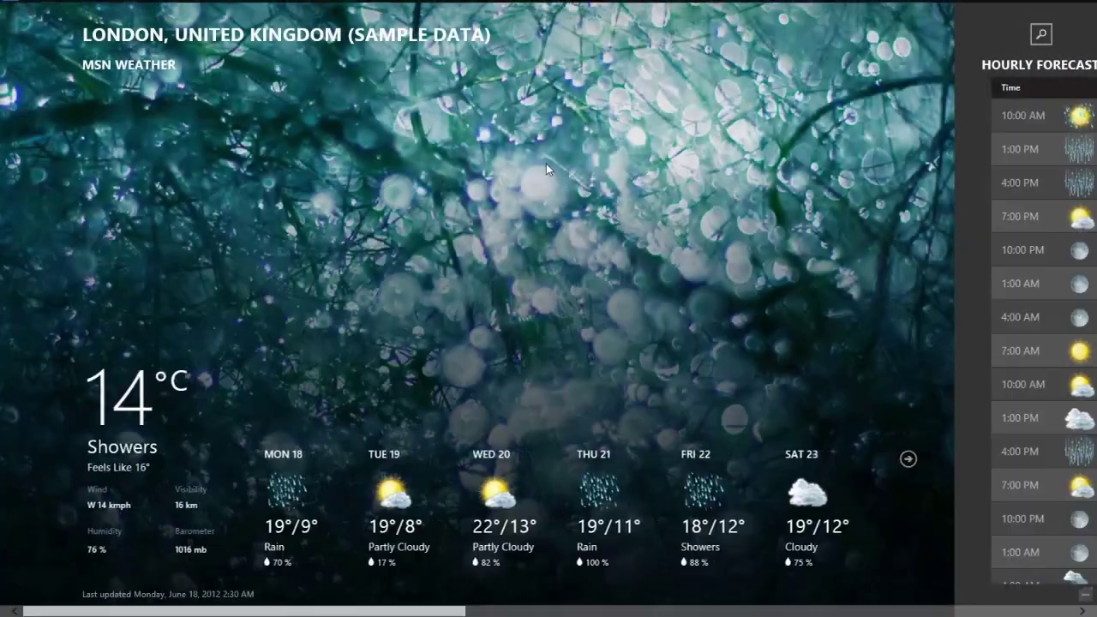
key("super")
left_click(307, 426)
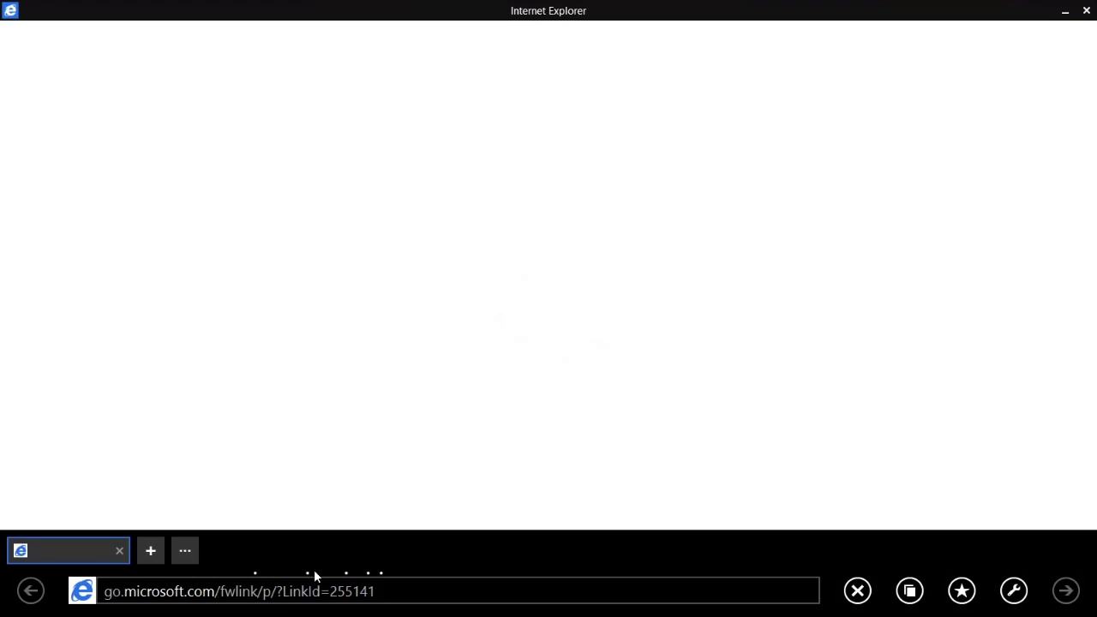
key("super")
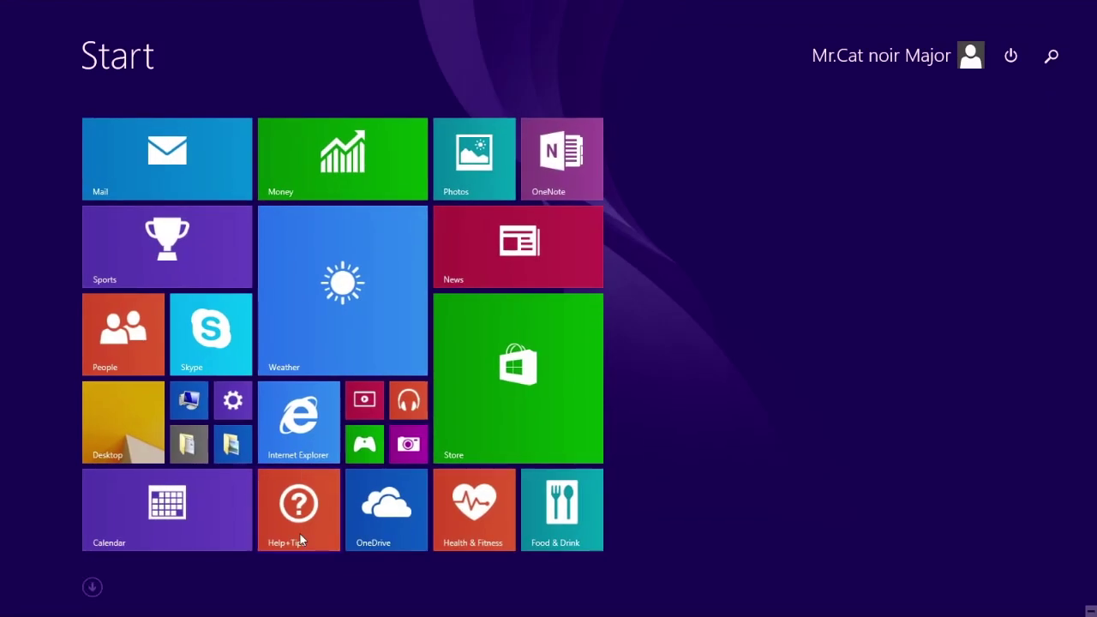
left_click(300, 537)
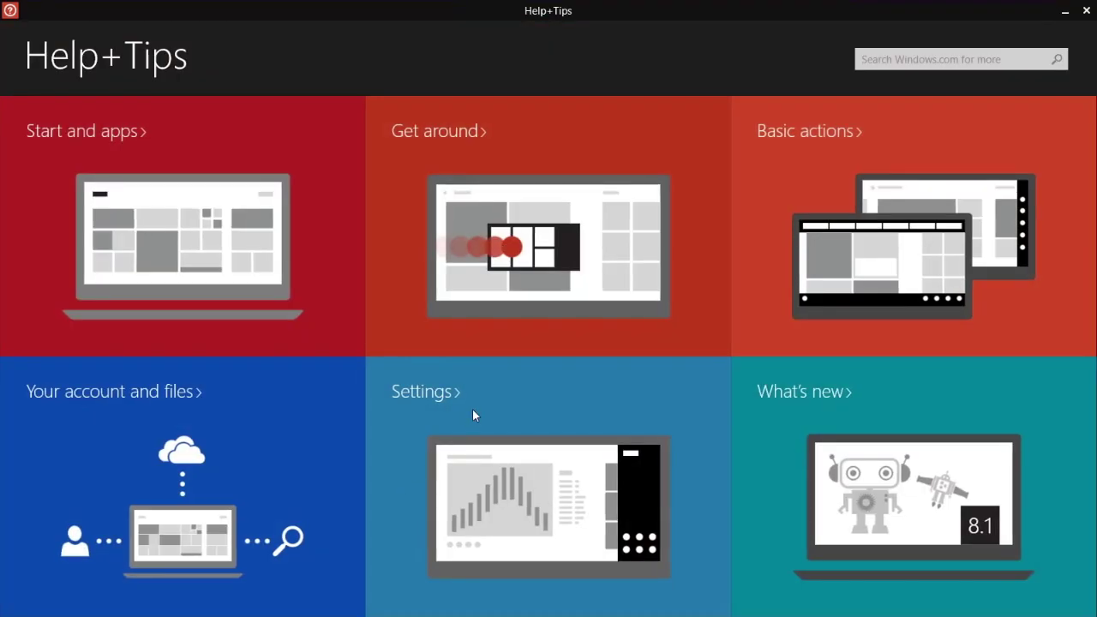
key("super")
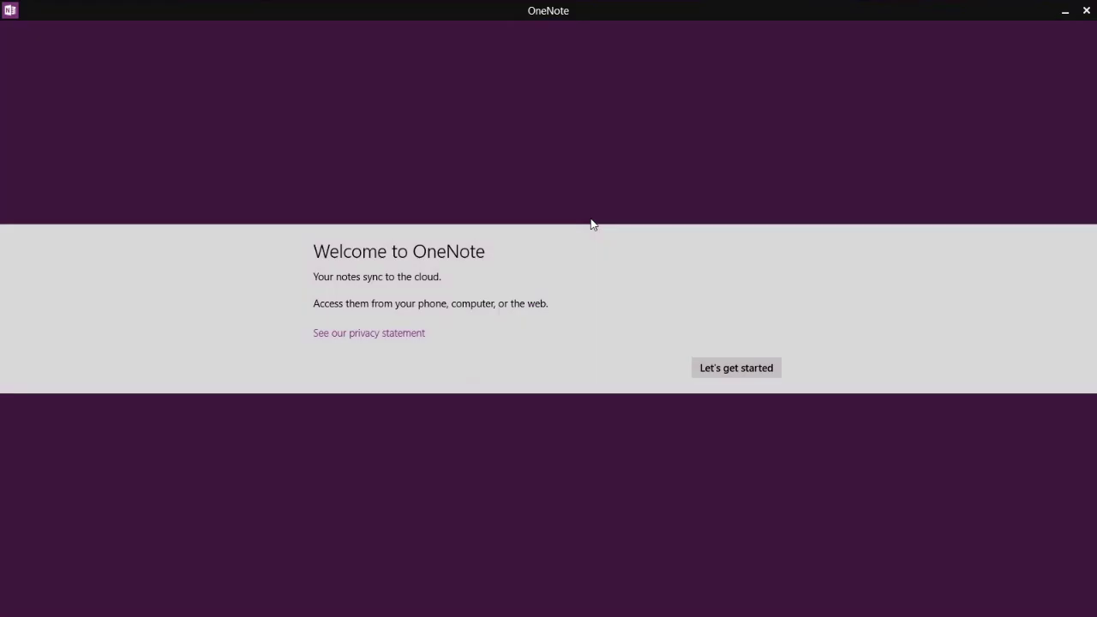
Leave OneNote, open the News app, then return to the Start screen.
key("super")
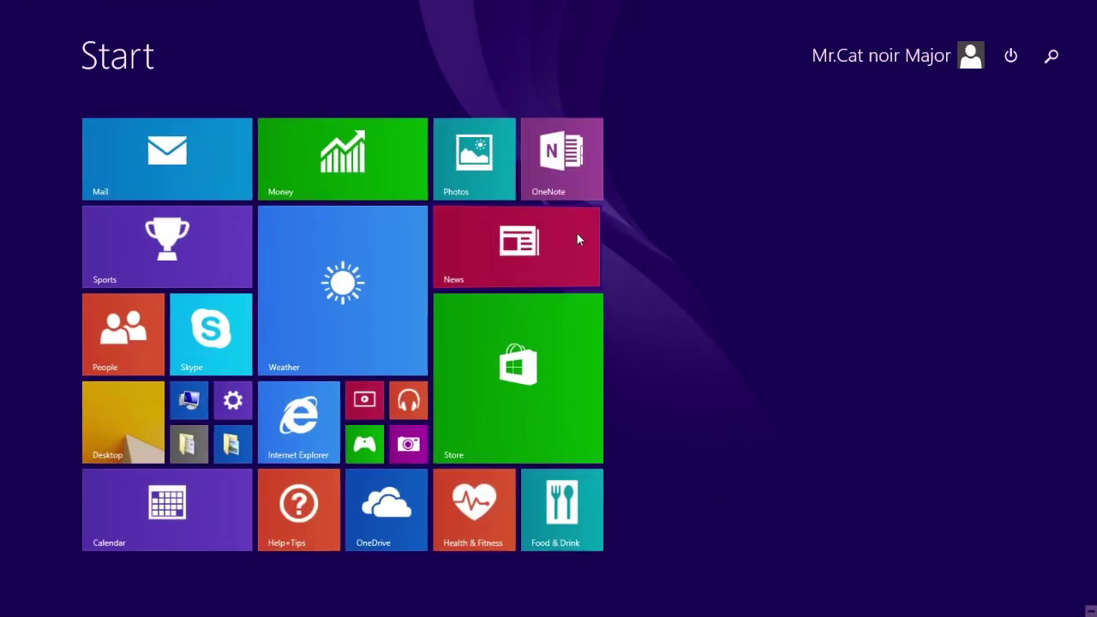
left_click(577, 237)
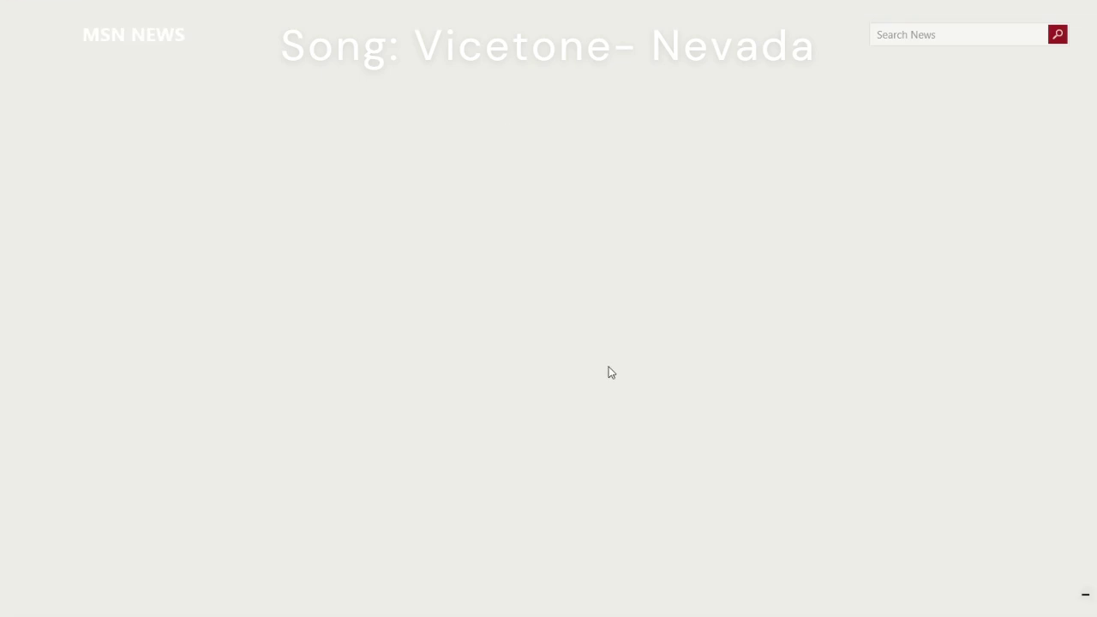
key("super")
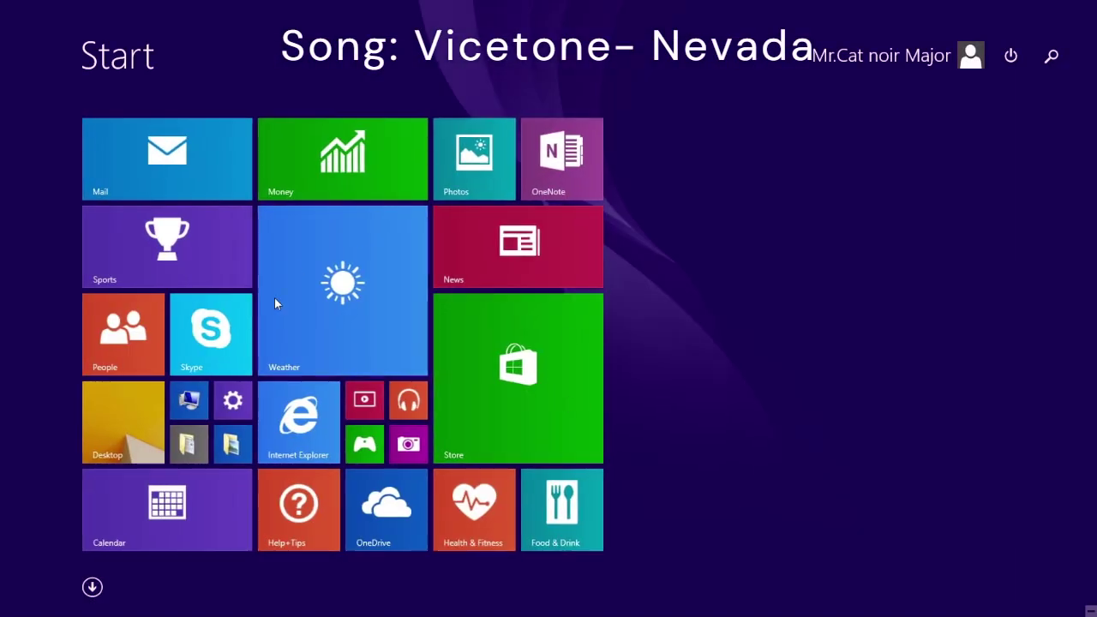
left_click(483, 515)
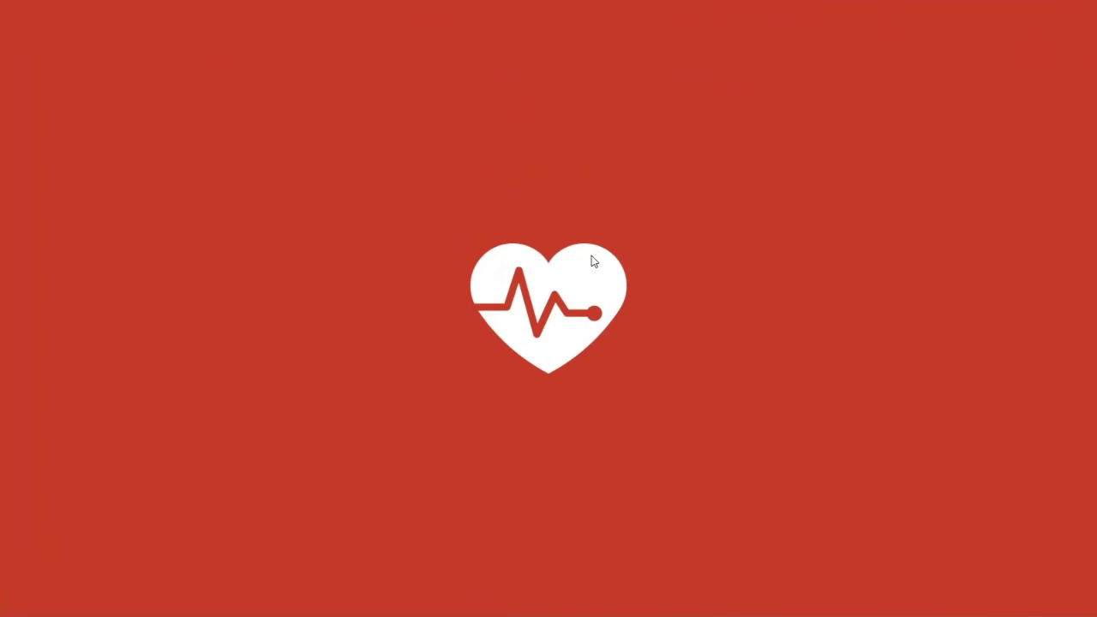
scroll(597, 287, "down", 5)
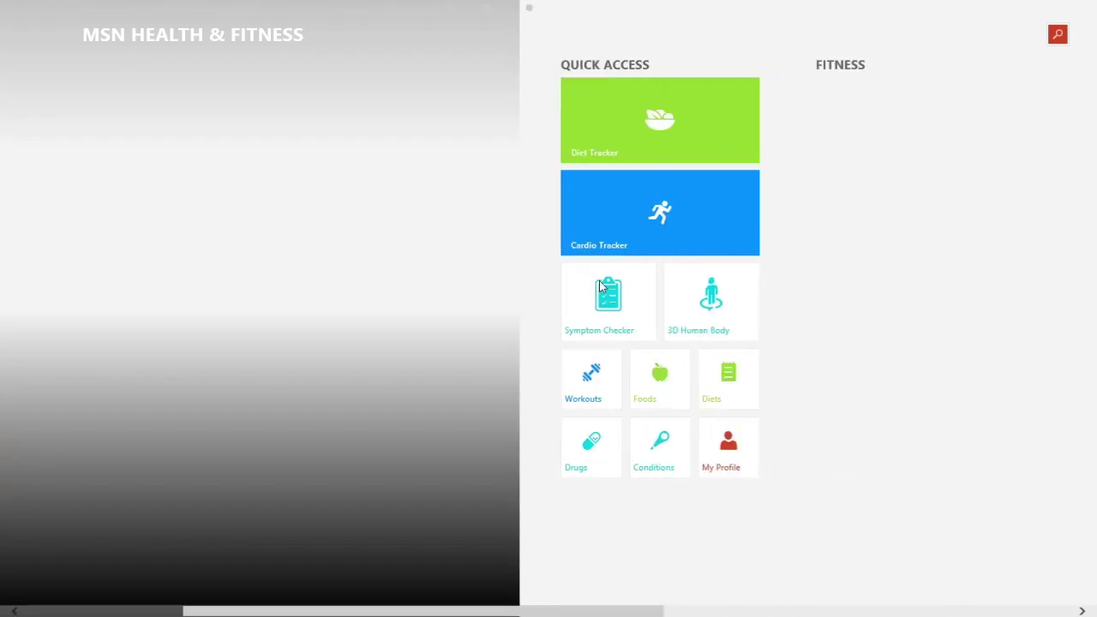
scroll(600, 287, "up", 5)
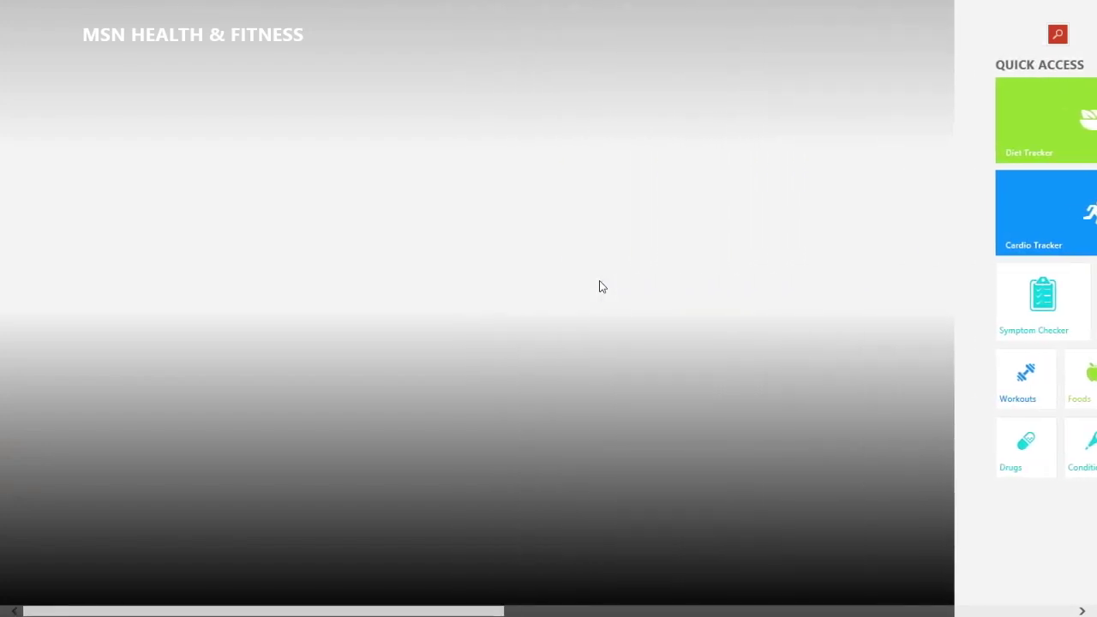
key("super")
left_click(542, 501)
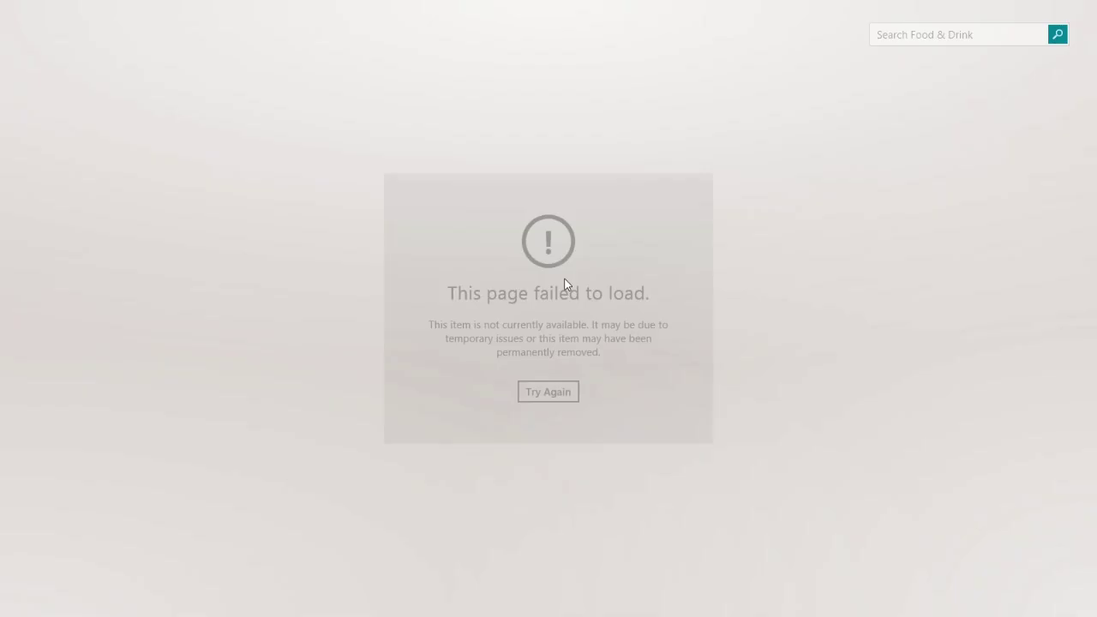
key("super")
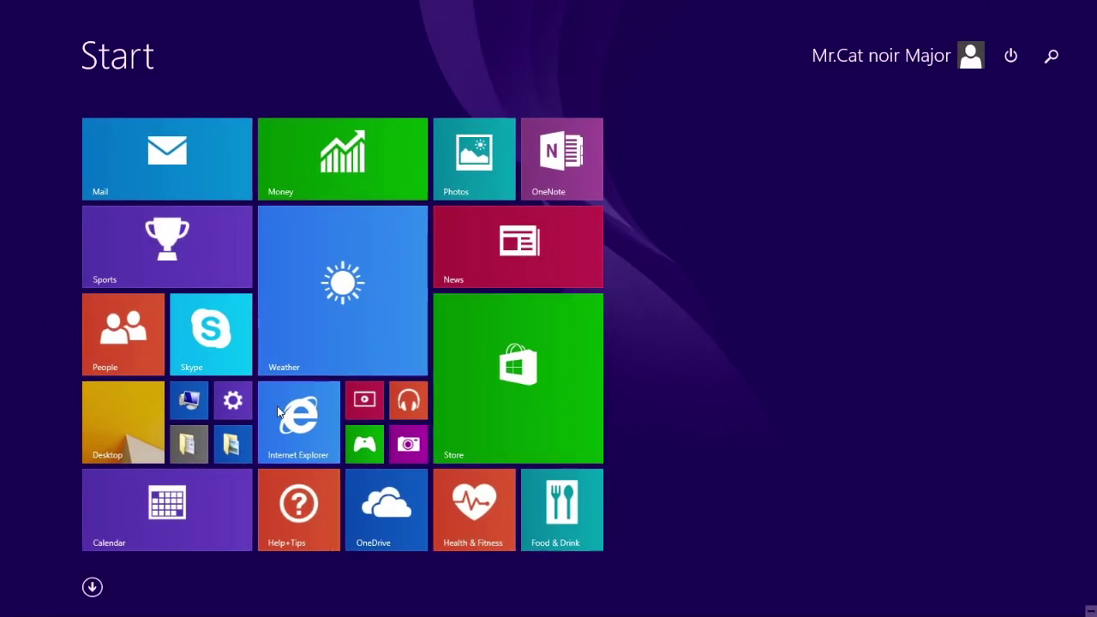
left_click(379, 407)
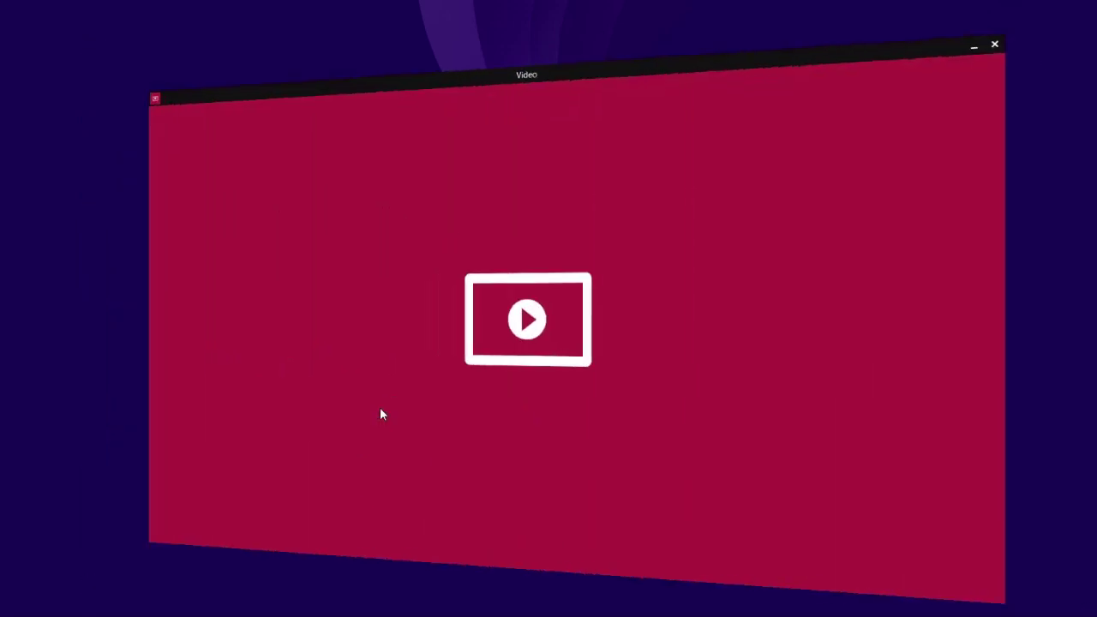
key("super")
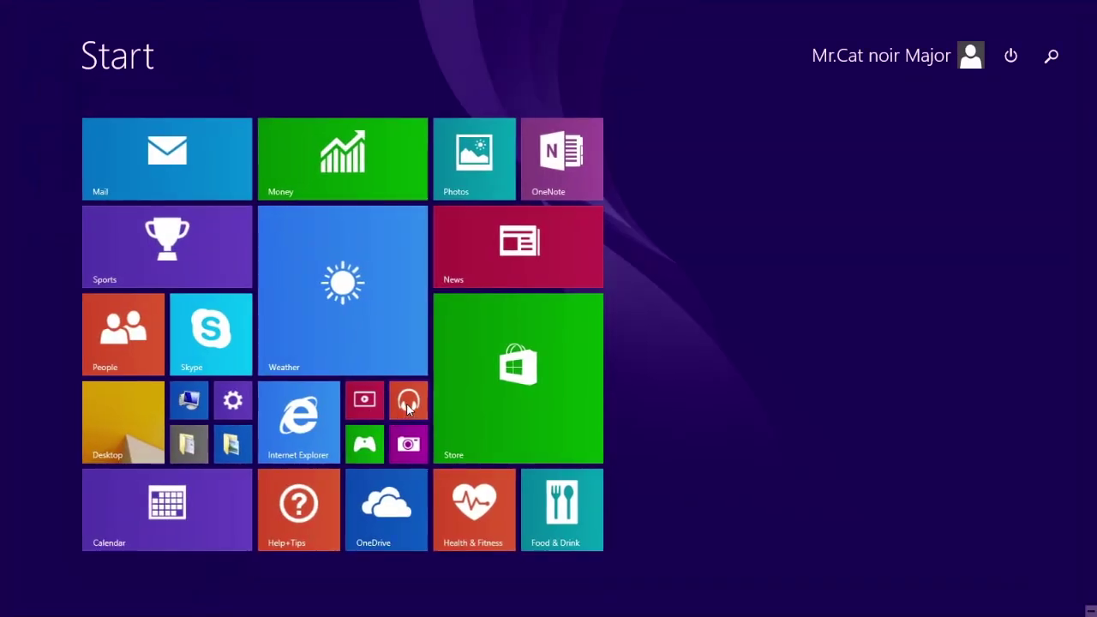
left_click(408, 404)
key("super")
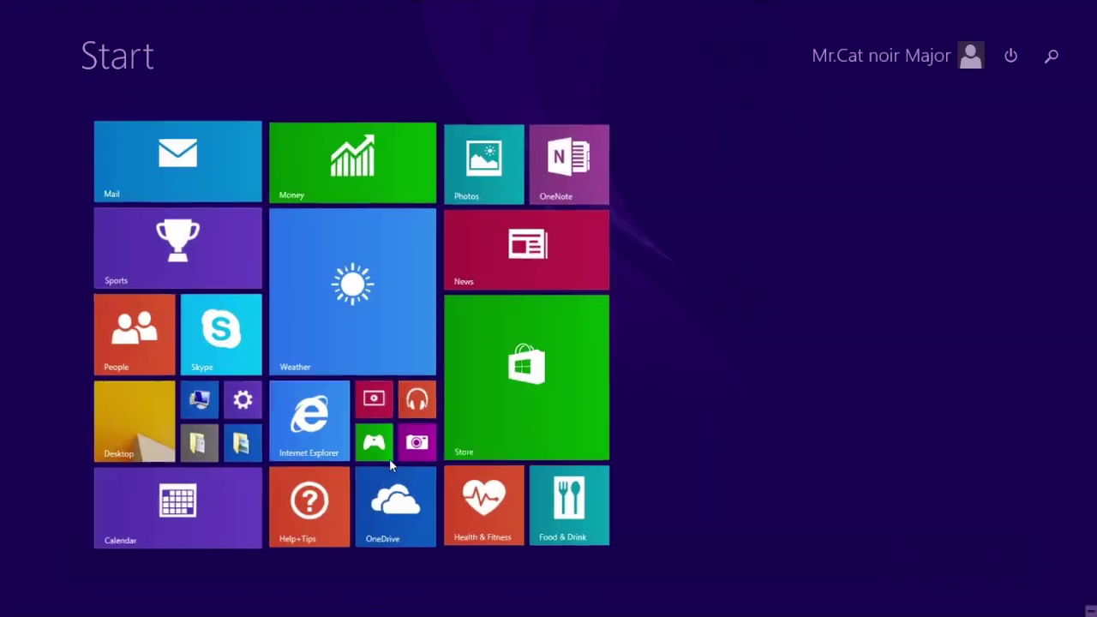
left_click(369, 443)
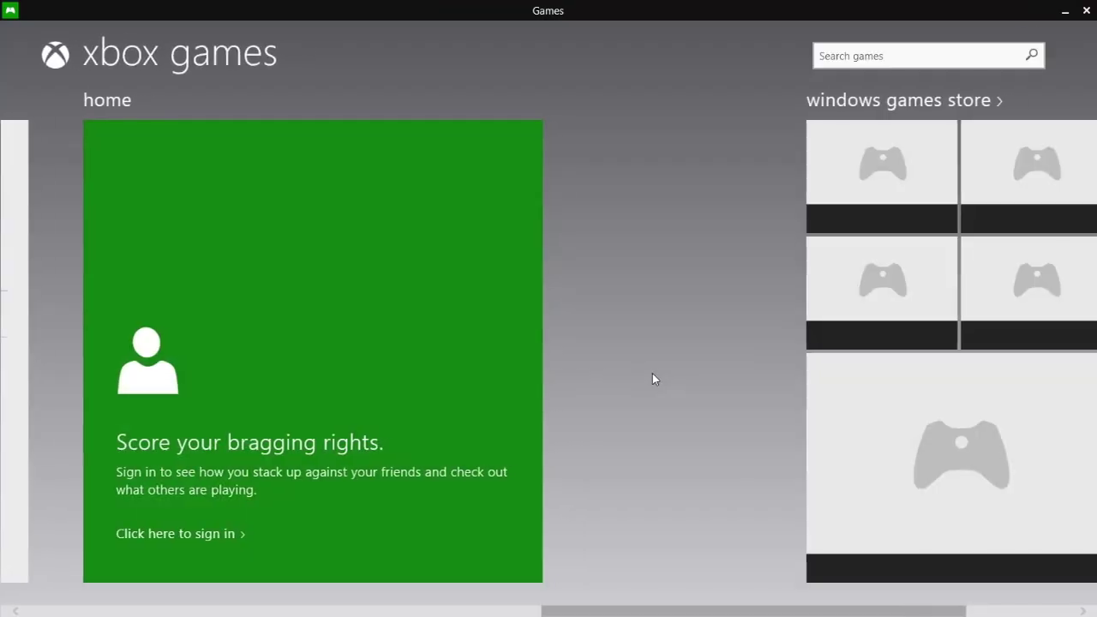
key("super")
left_click(397, 451)
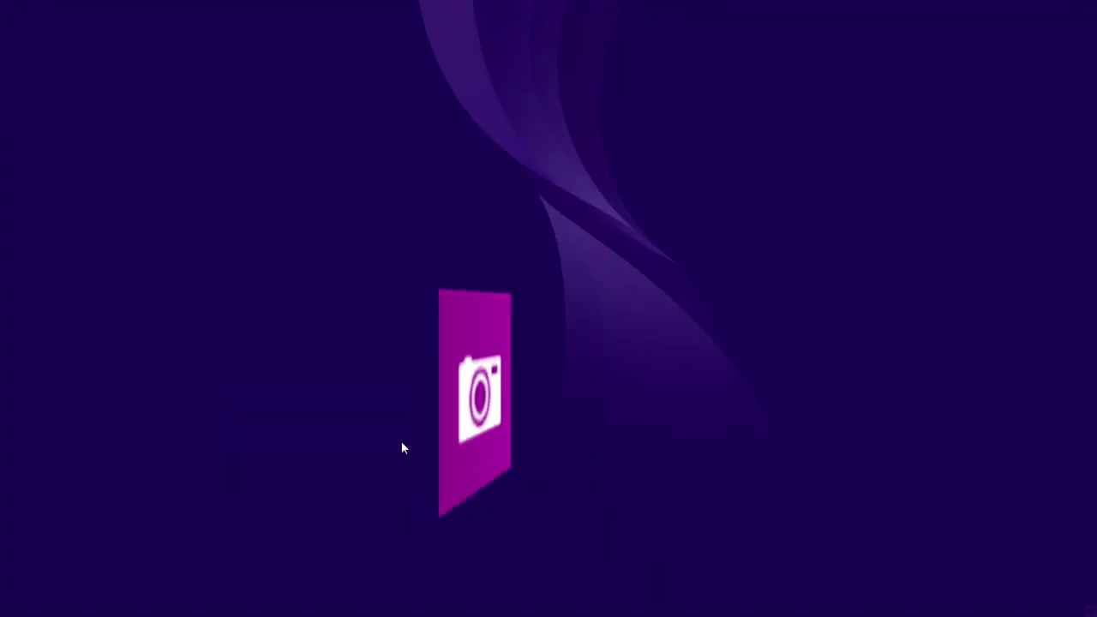
key("super")
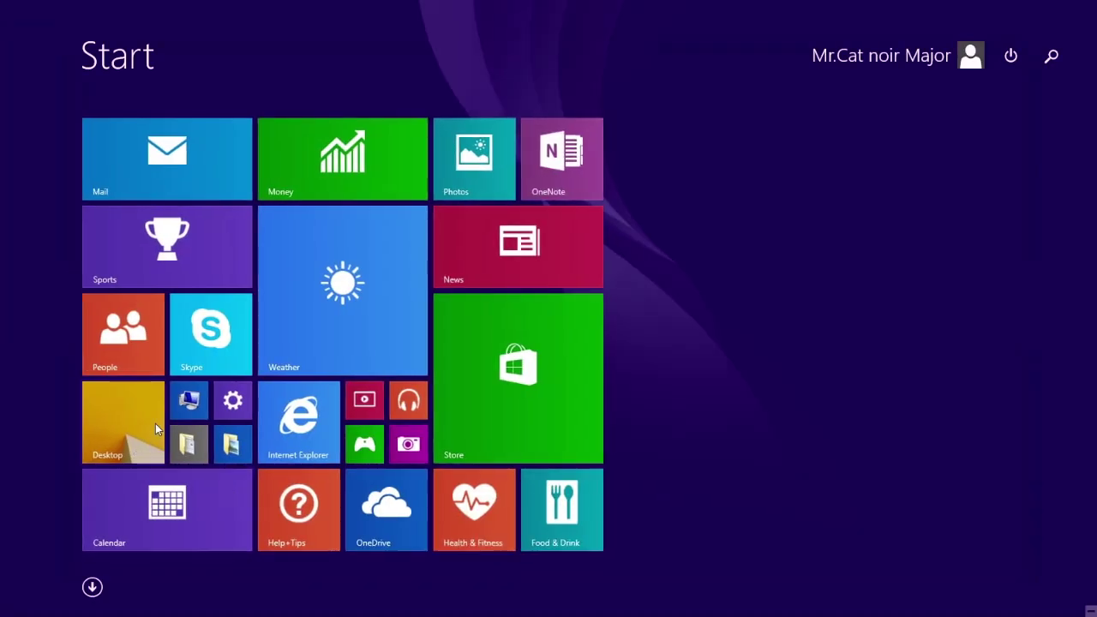
Open the guest's Sound settings from the taskbar volume icon on the Windows desktop.
left_click(149, 439)
left_click_drag(241, 541, 745, 141)
right_click(1034, 612)
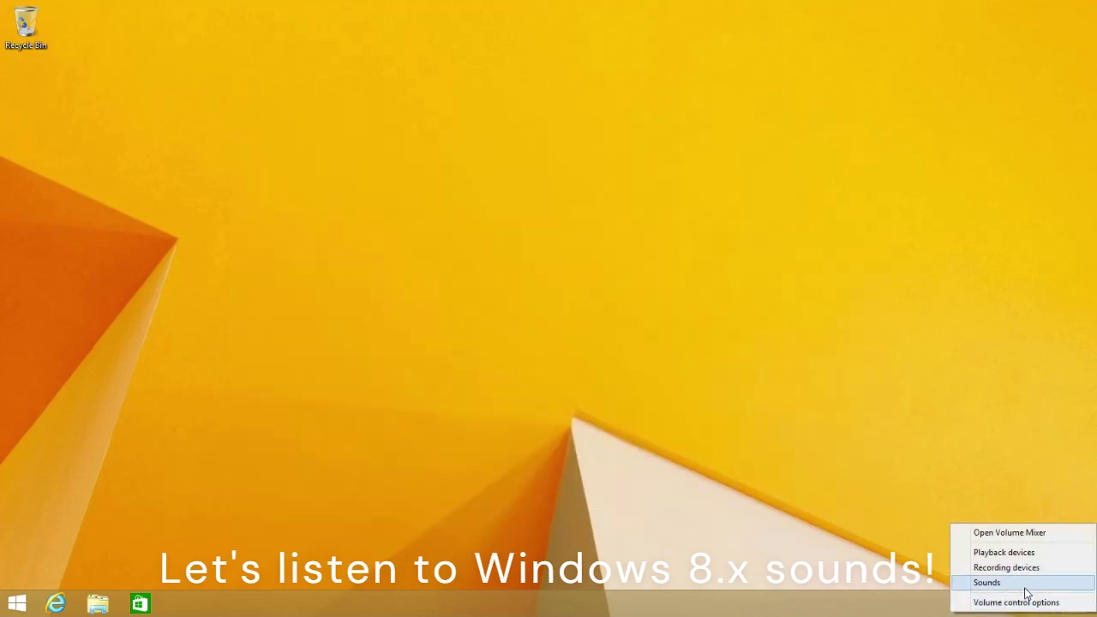
left_click(982, 581)
left_click_drag(218, 40, 228, 86)
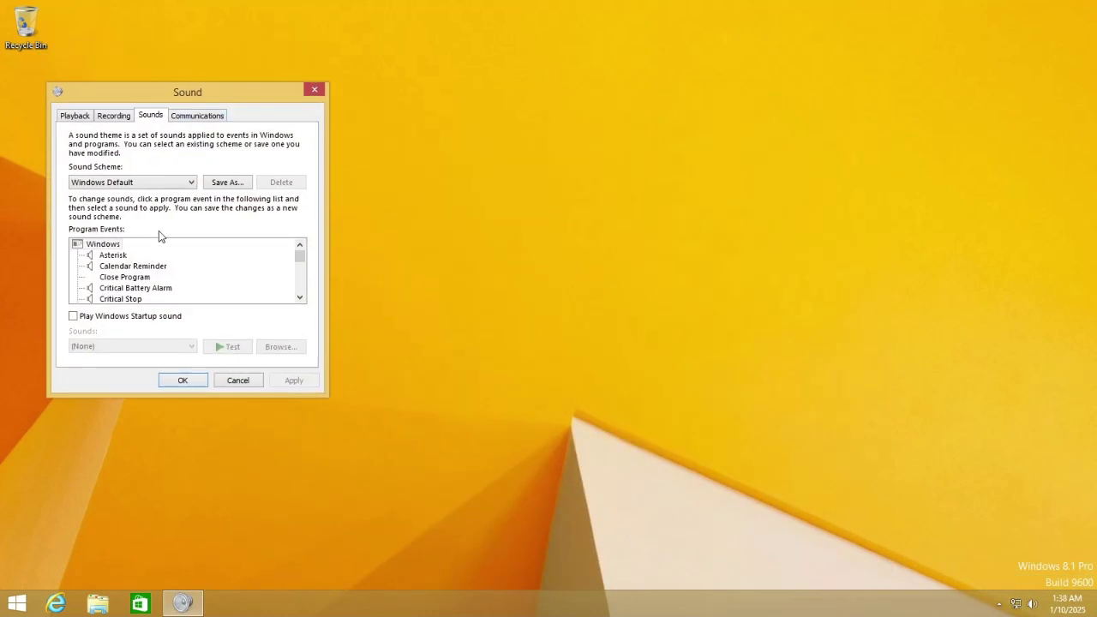
Preview the Program Events sounds from Asterisk through Low Battery Alarm.
left_click(110, 255)
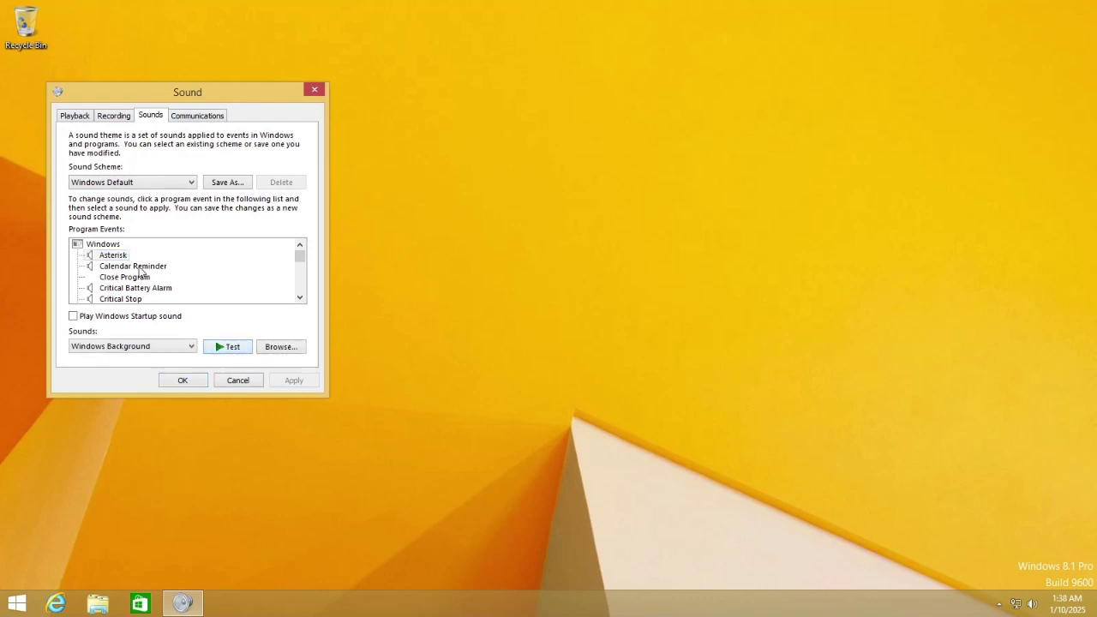
left_click(137, 267)
left_click(228, 352)
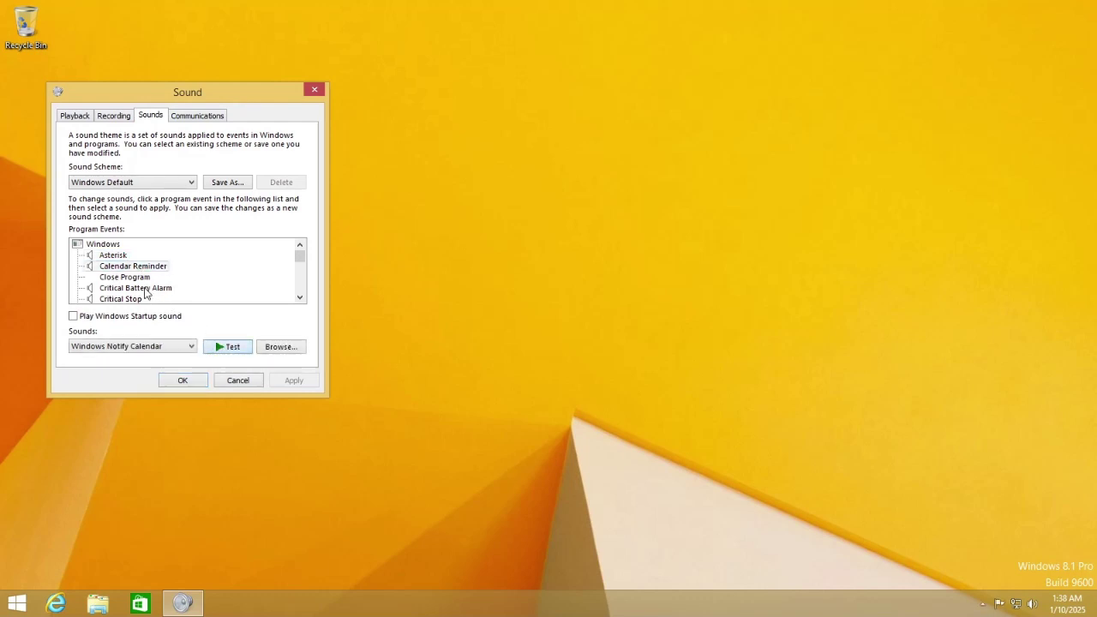
left_click(146, 289)
left_click(206, 346)
left_click(125, 299)
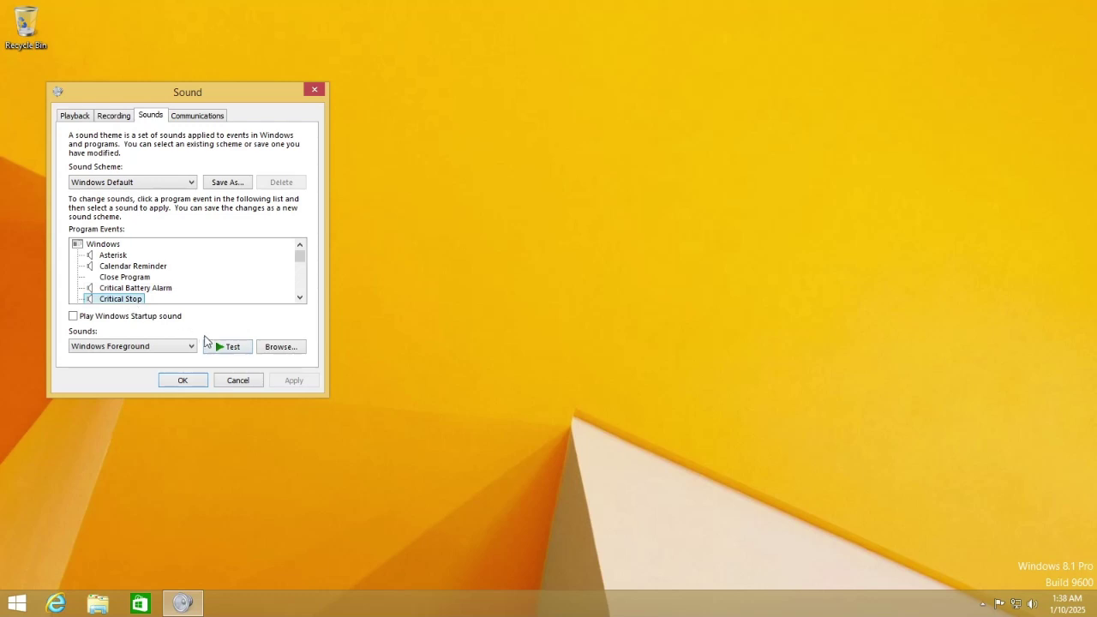
left_click(136, 296)
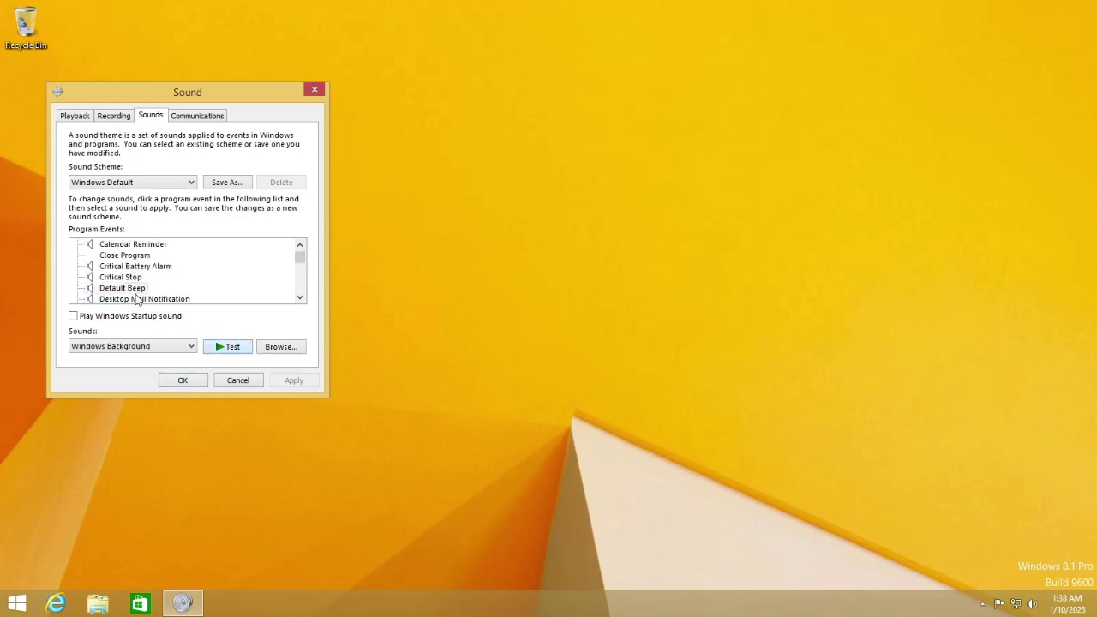
left_click(235, 346)
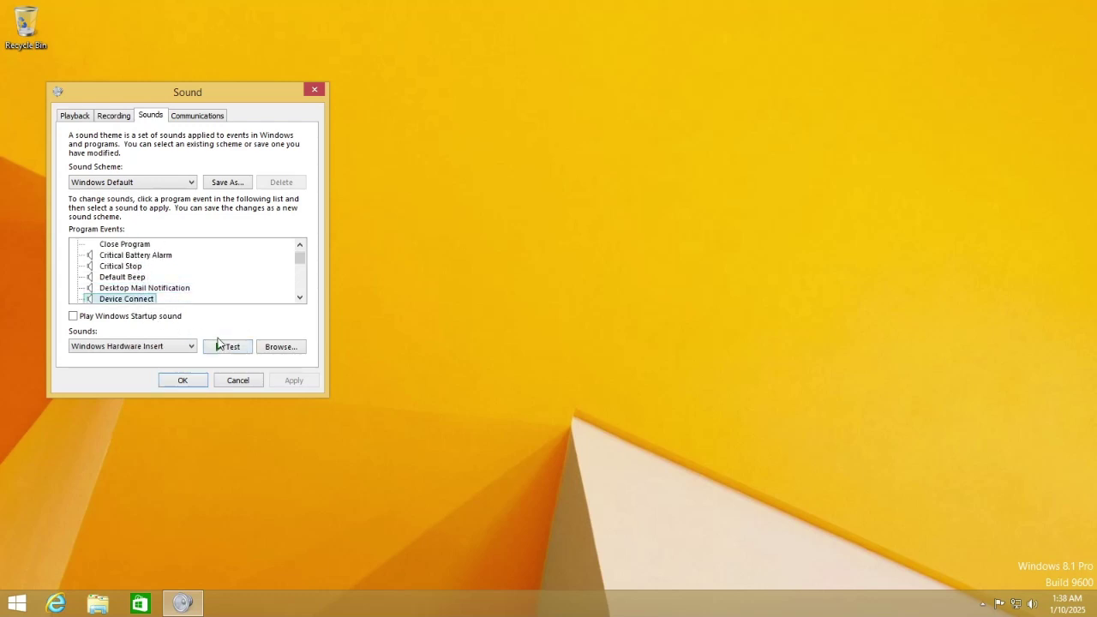
left_click(218, 346)
left_click(127, 296)
left_click(225, 347)
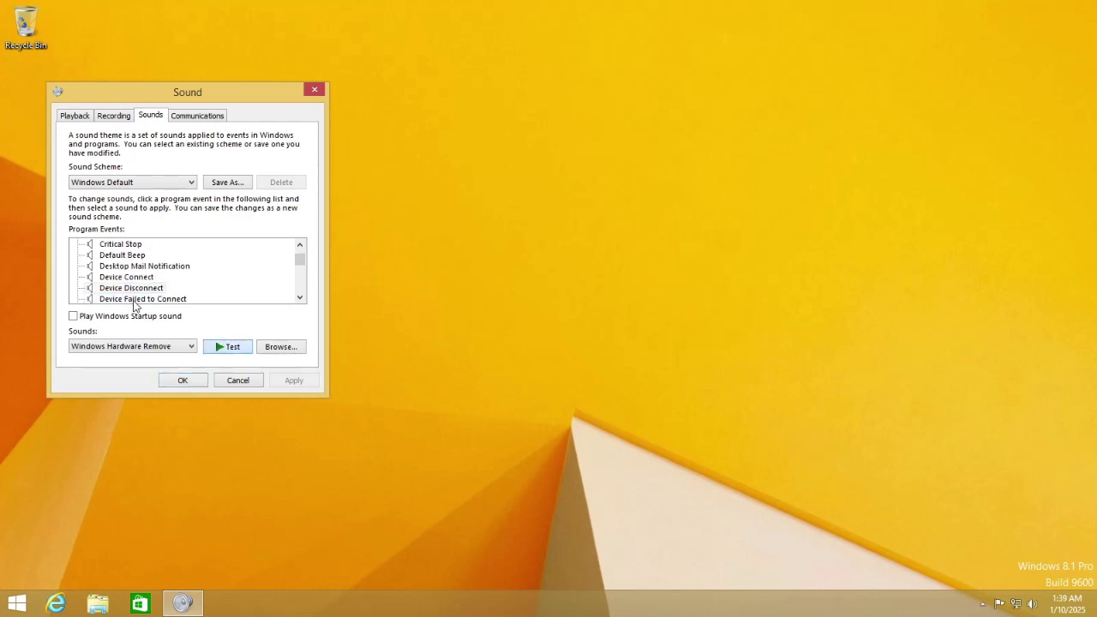
left_click(135, 299)
left_click(226, 347)
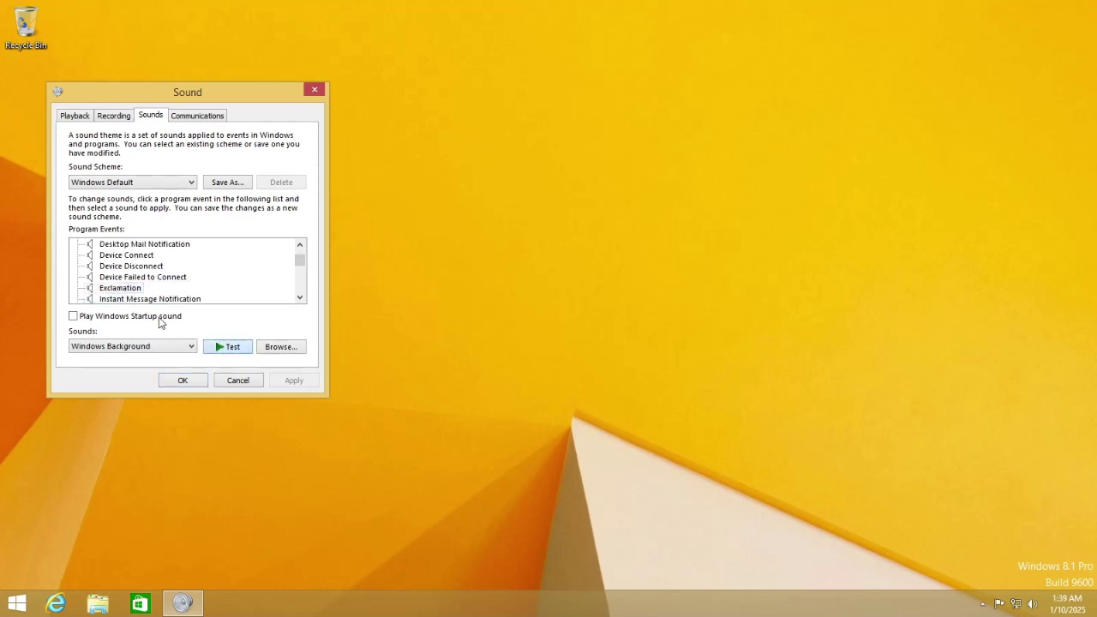
left_click(144, 298)
left_click(233, 346)
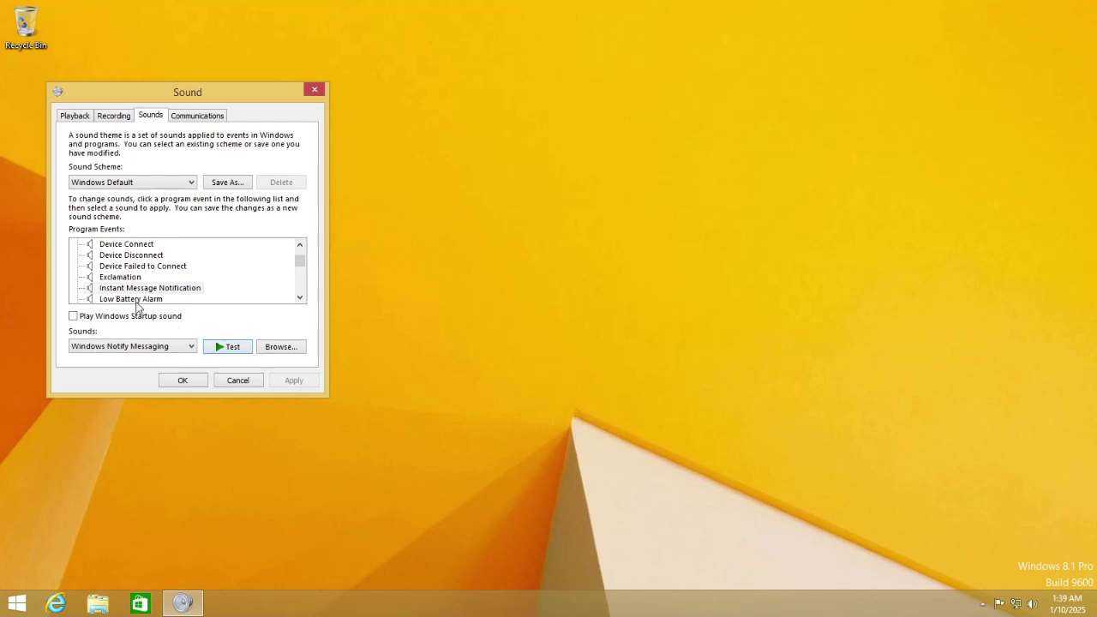
left_click(151, 299)
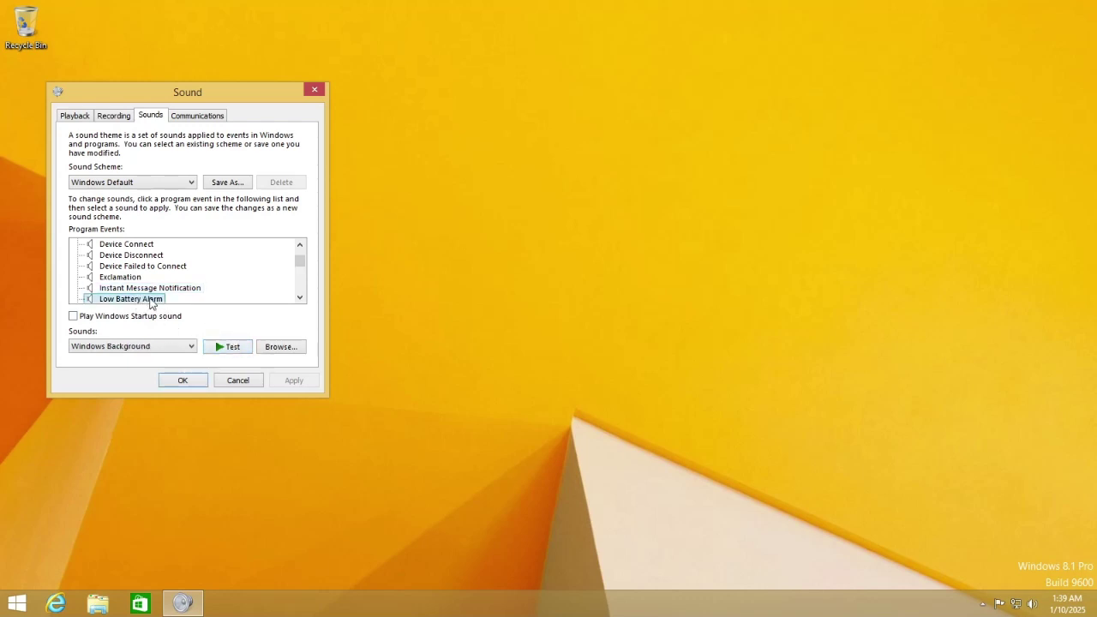
left_click(231, 344)
Scroll on through Message Nudge, fax and text notifications, NFP events and Notification.
left_click(299, 297)
left_click(299, 298)
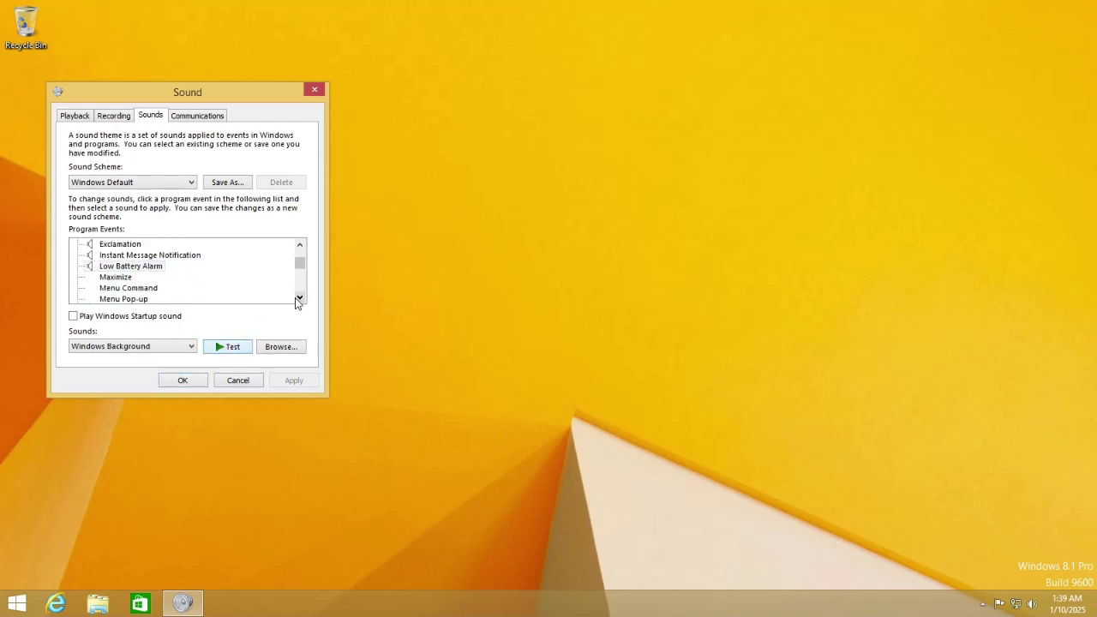
left_click(299, 298)
left_click(299, 297)
left_click(146, 289)
left_click(299, 297)
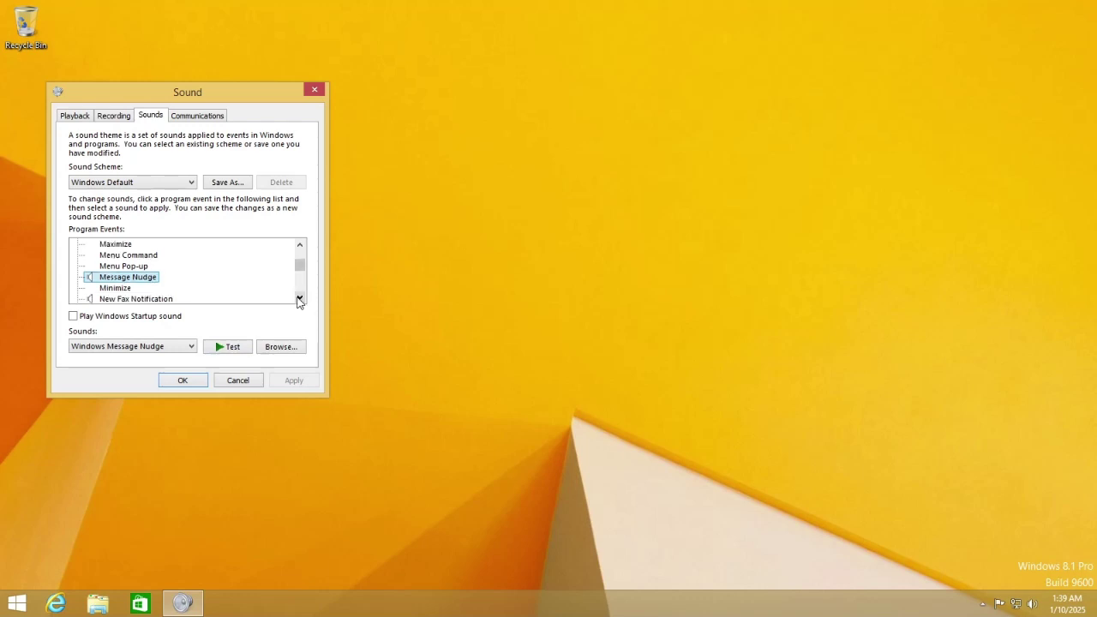
left_click(299, 297)
left_click(298, 298)
left_click(165, 278)
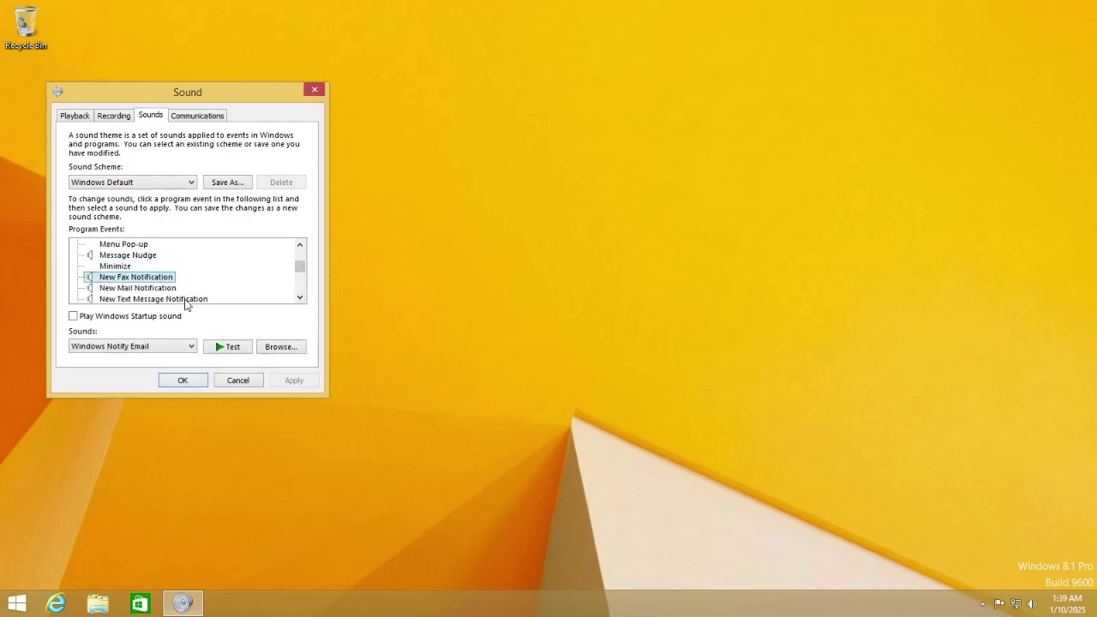
left_click(185, 299)
left_click(299, 298)
left_click(298, 297)
left_click(152, 289)
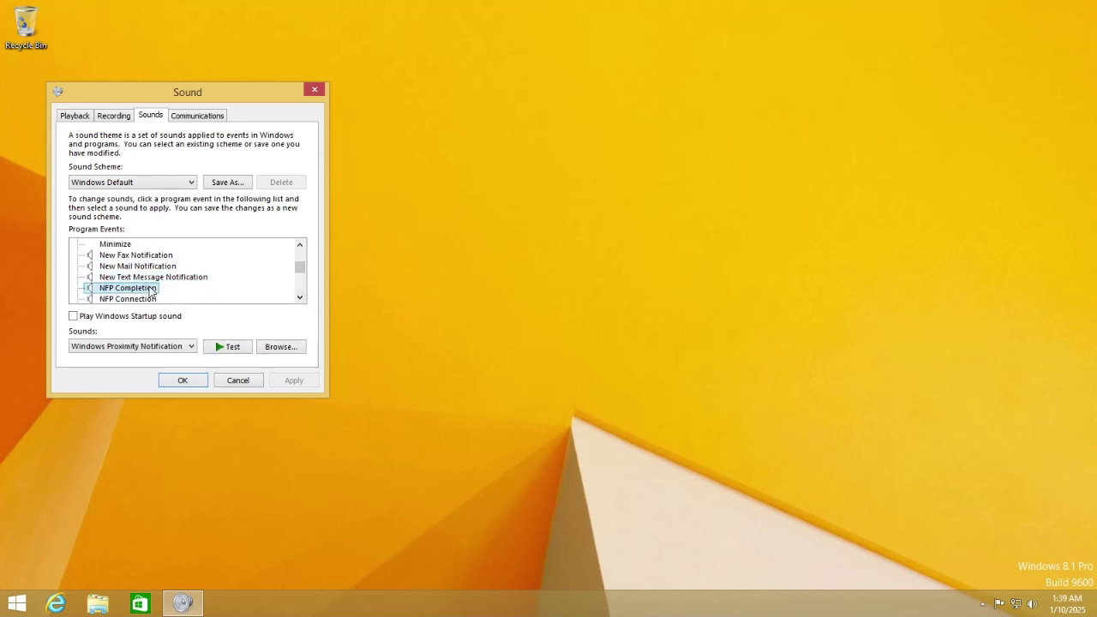
left_click(151, 299)
left_click(299, 297)
left_click(299, 297)
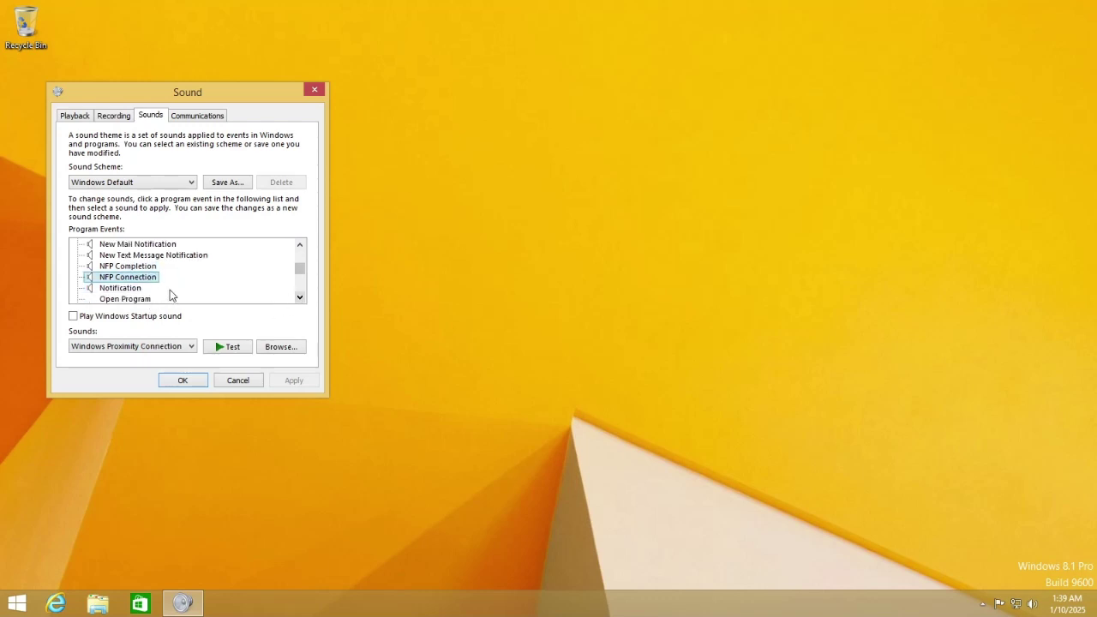
left_click(131, 288)
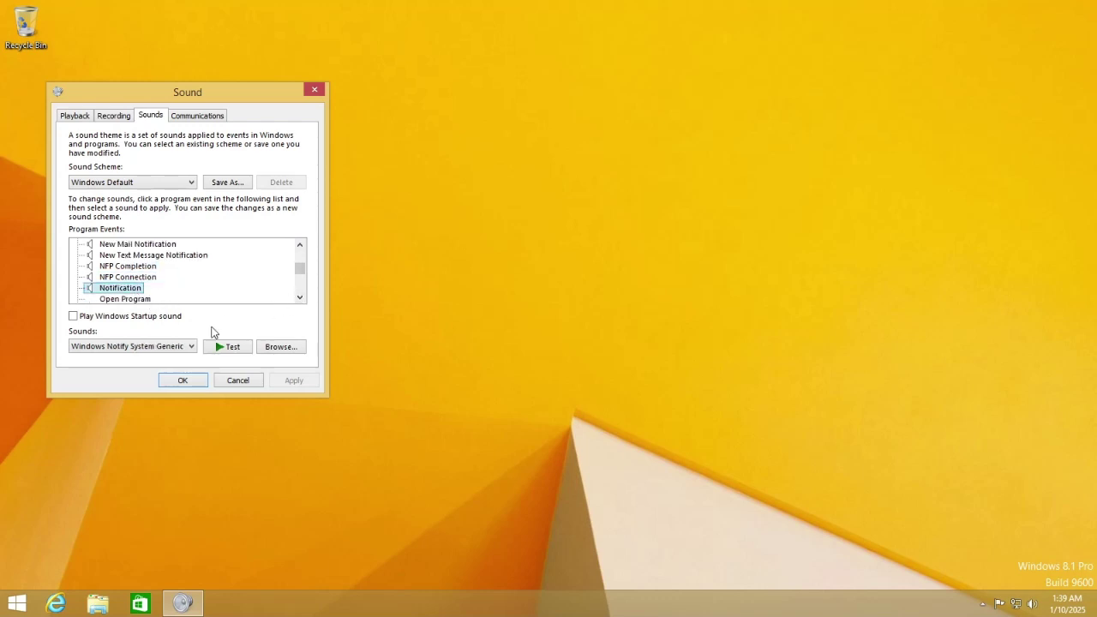
double_click(300, 298)
triple_click(300, 298)
double_click(300, 298)
double_click(300, 298)
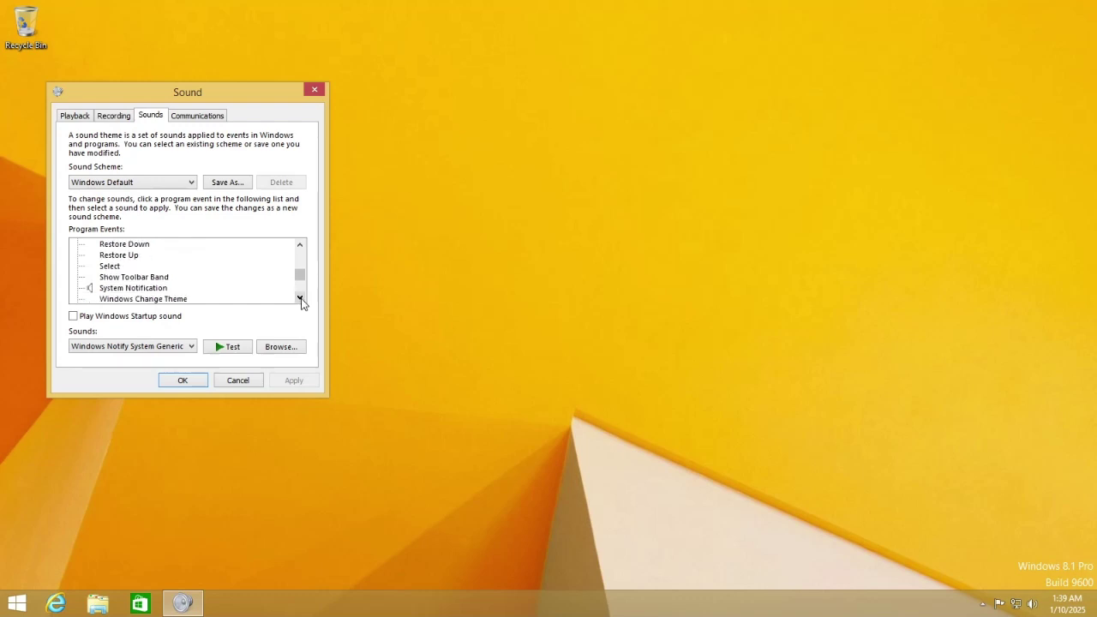
left_click(299, 297)
left_click(299, 297)
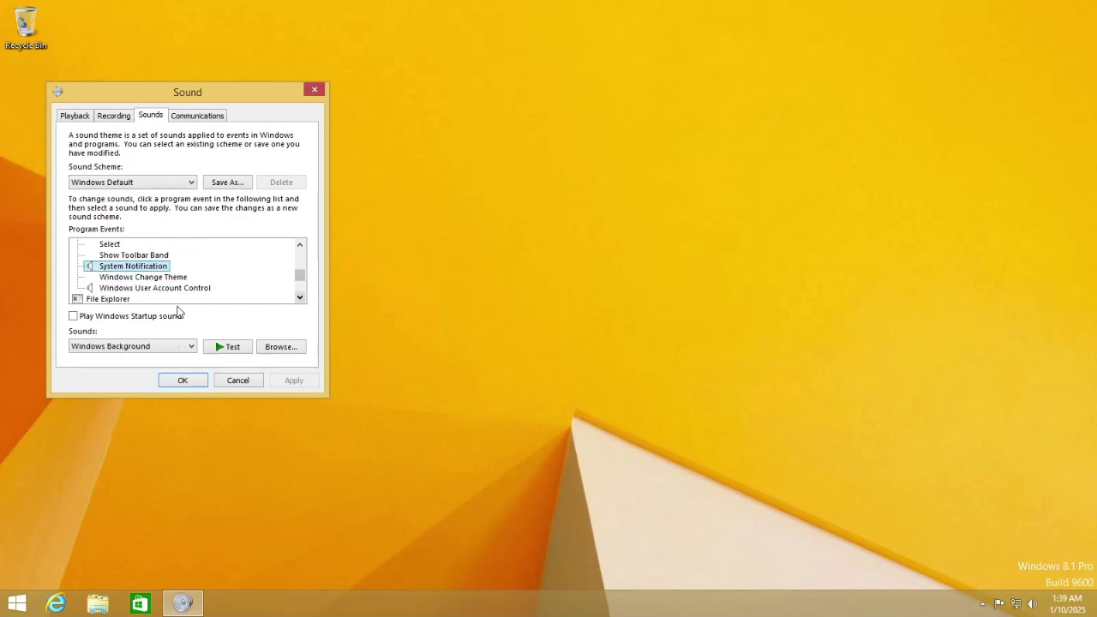
Check the User Account Control, Blocked Pop-up Window, Feed Discovered and Notification bar events.
left_click(173, 289)
double_click(300, 298)
triple_click(299, 299)
double_click(300, 298)
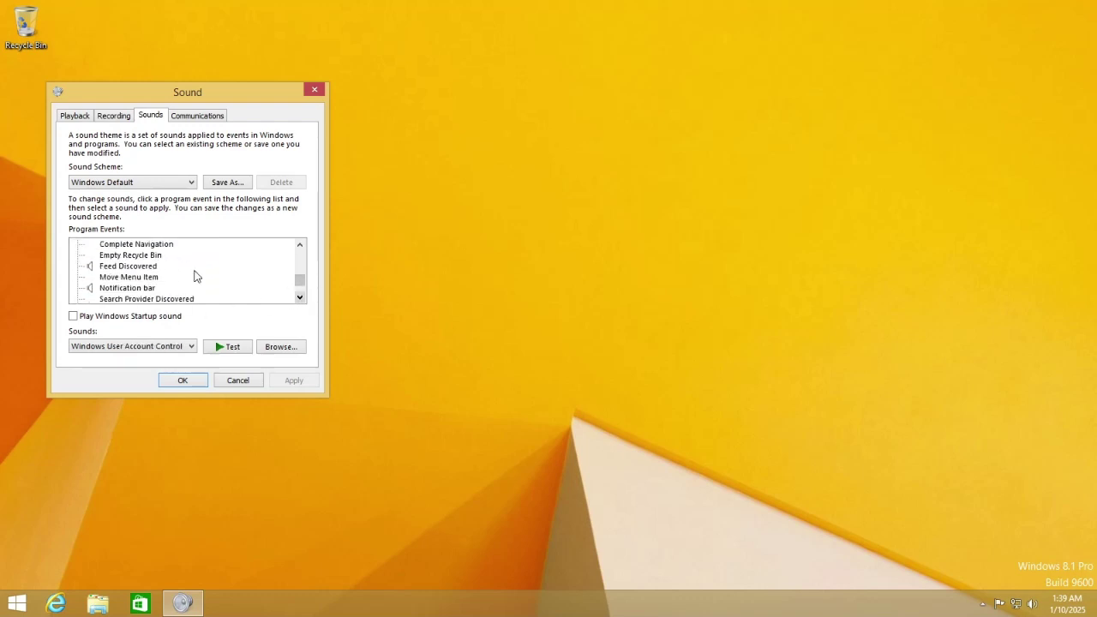
left_click_drag(304, 280, 299, 276)
left_click(167, 299)
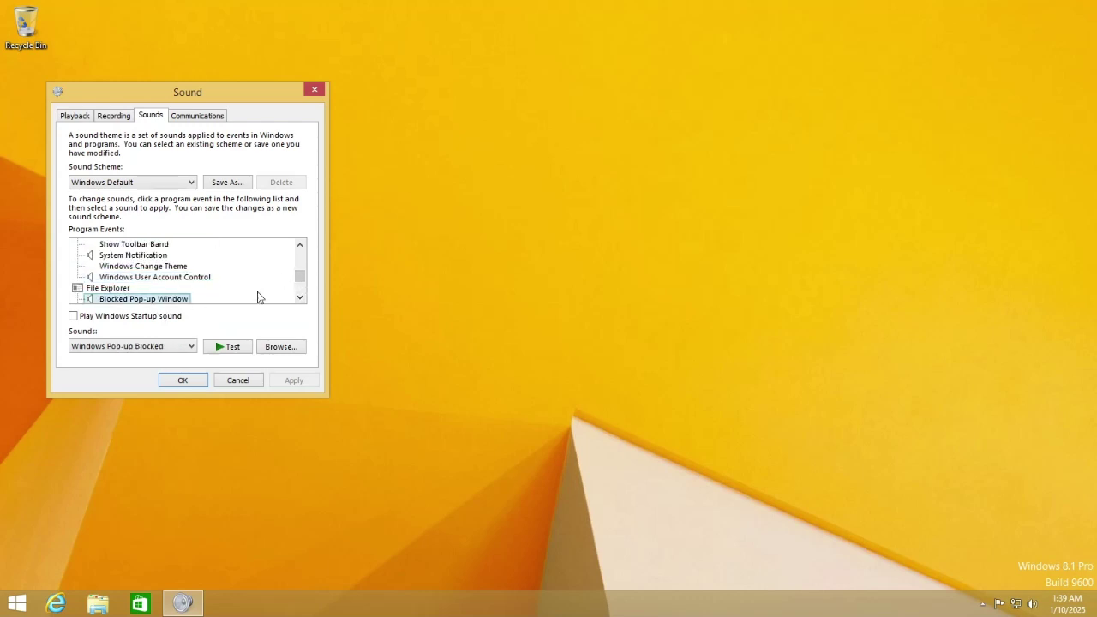
triple_click(300, 296)
left_click(300, 296)
left_click(163, 289)
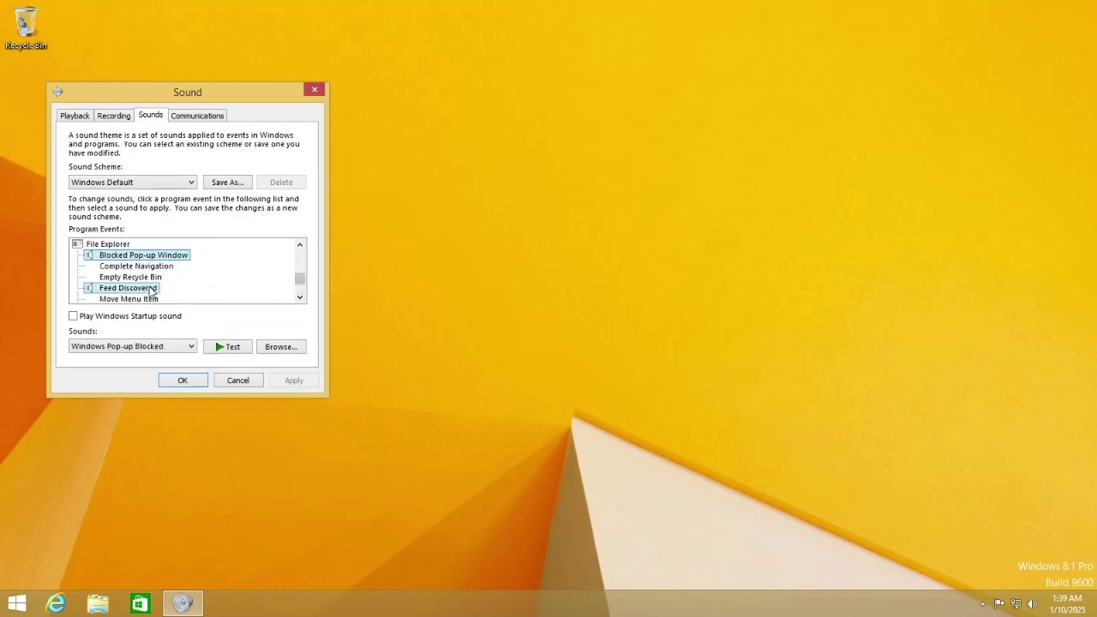
double_click(299, 298)
left_click(151, 289)
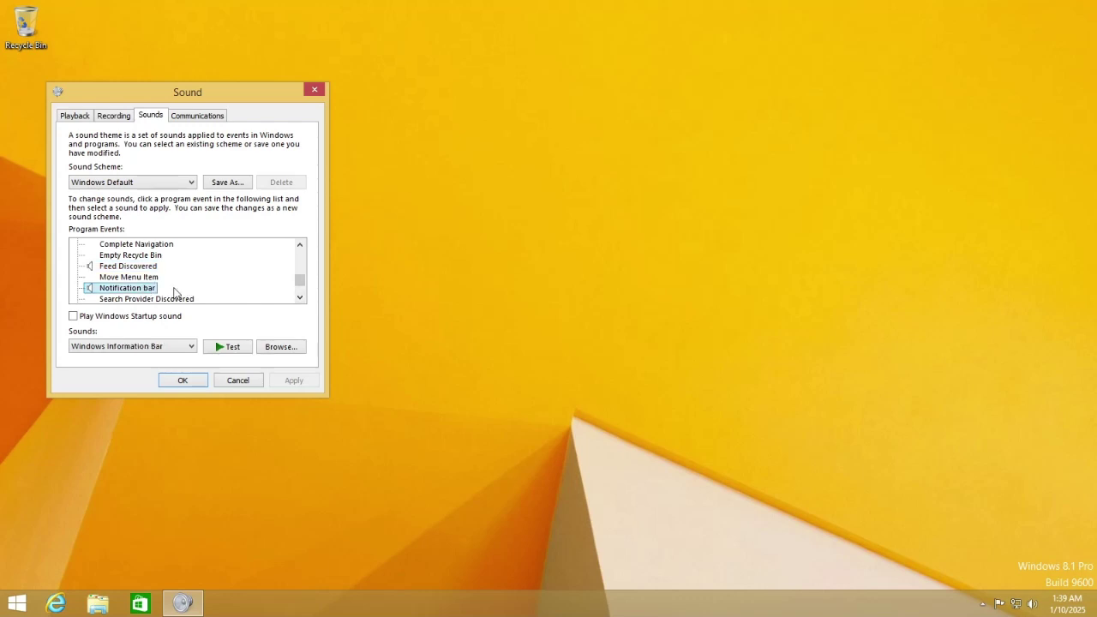
double_click(299, 298)
double_click(300, 298)
double_click(299, 298)
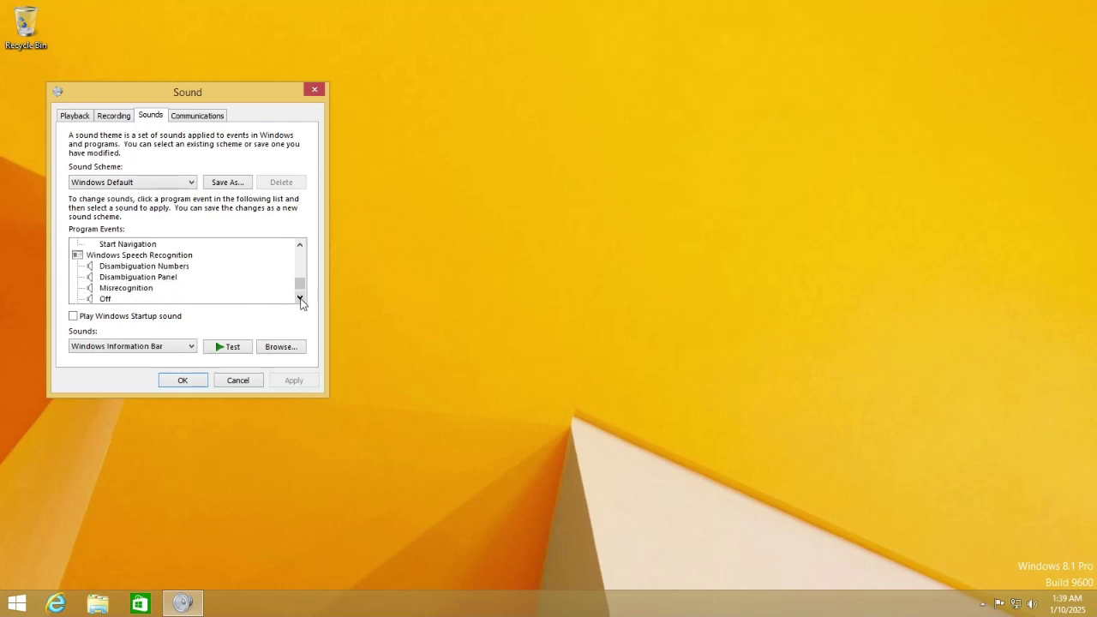
Check the speech recognition events, then close the Sound dialog with Windows Default unchanged.
left_click(178, 268)
left_click(161, 279)
left_click(129, 291)
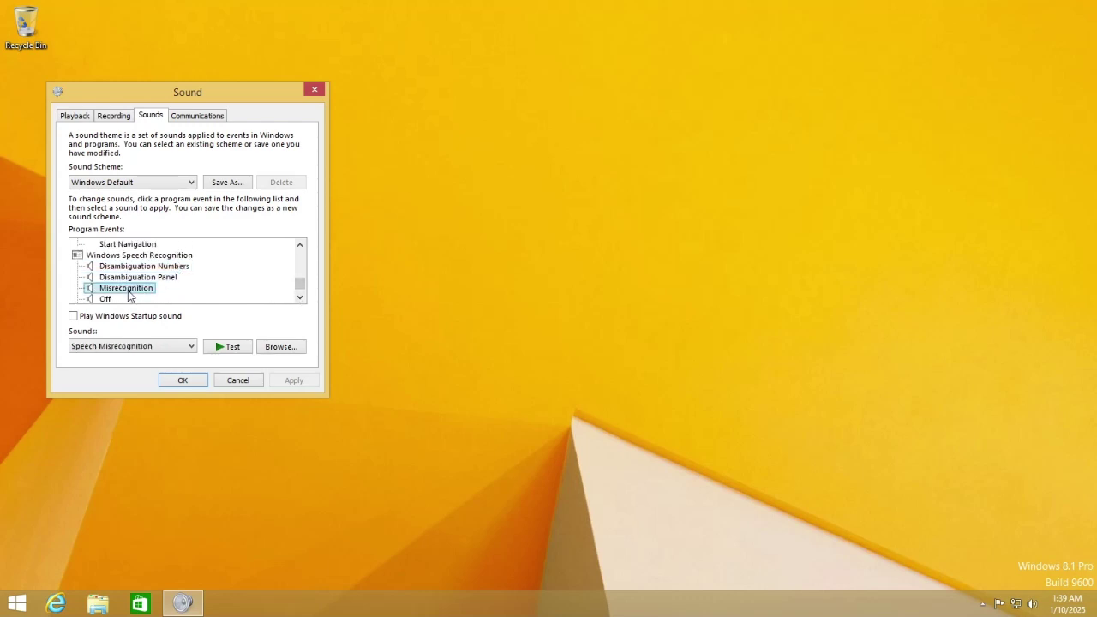
left_click(106, 299)
left_click(106, 300)
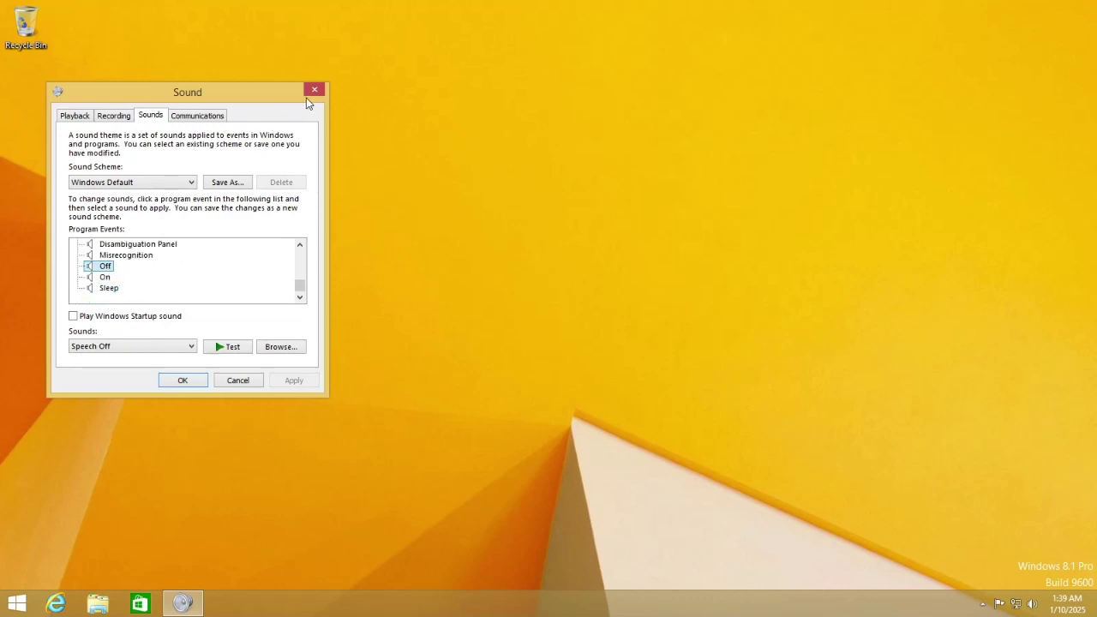
left_click(312, 91)
left_click_drag(343, 338, 782, 507)
Leave full screen so the VM shows in its window.
left_click_drag(649, 467, 743, 278)
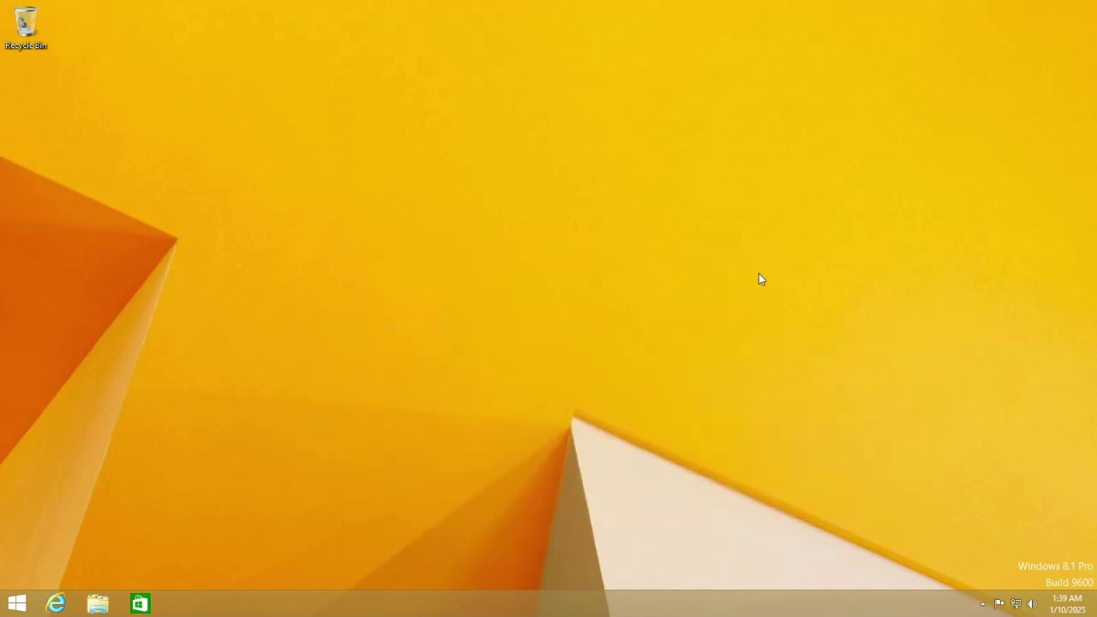
key("super")
key("super")
key("ctrl+alt+Return")
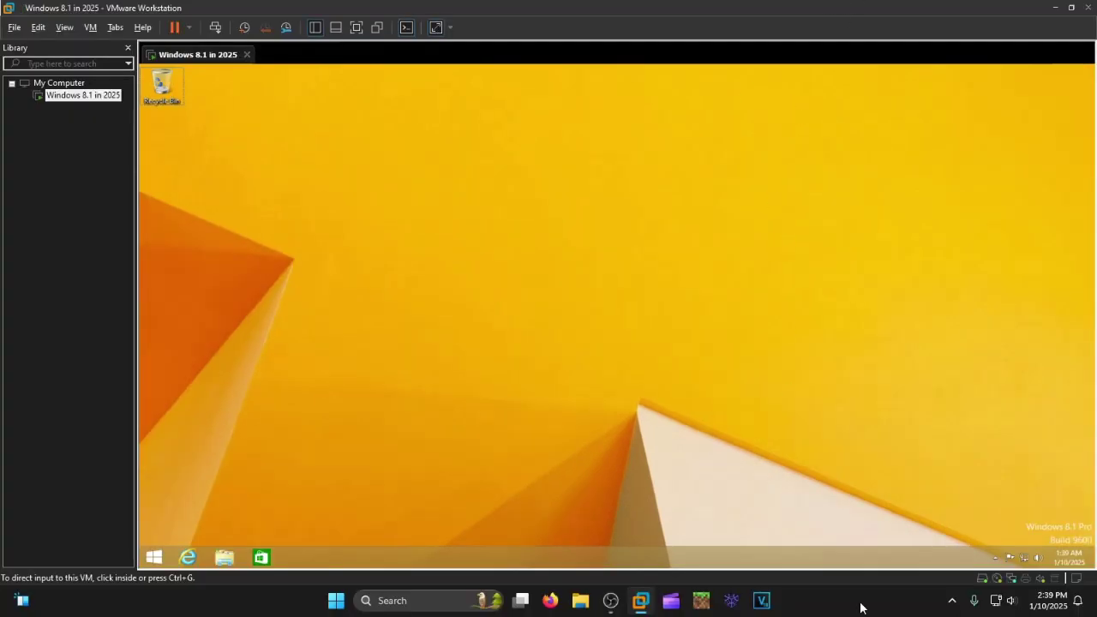
Copy Miraculous Windows 8.1.png from F:\Wallpaper's Miraculous folder into the VM, then return to full screen.
key("super+e")
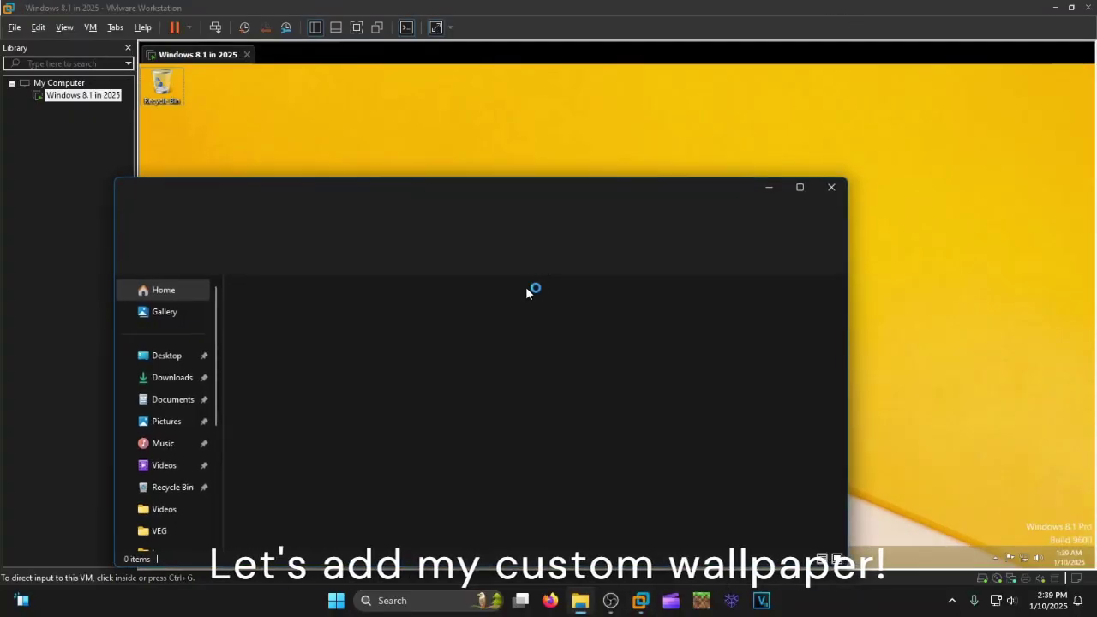
scroll(162, 485, "down", 3)
left_click(185, 483)
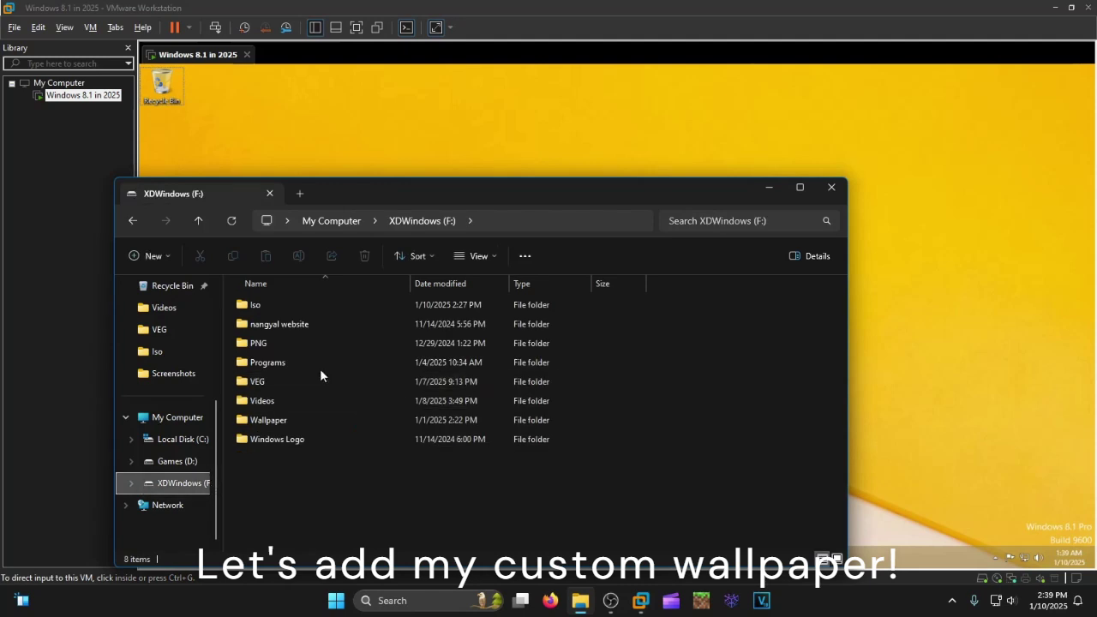
double_click(308, 420)
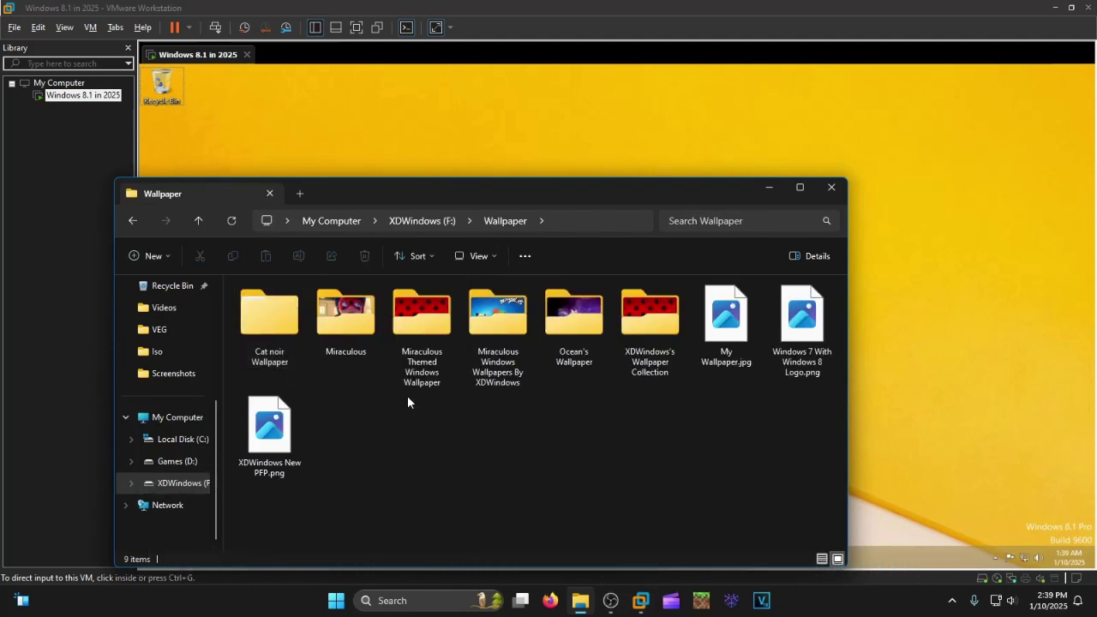
double_click(497, 330)
left_click(433, 349)
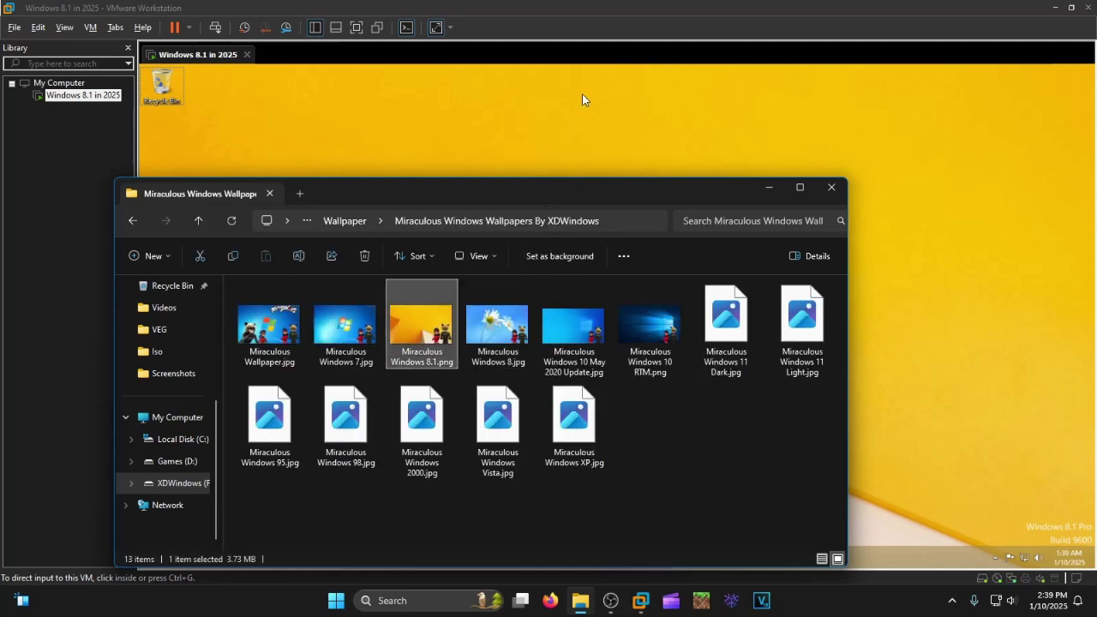
left_click(832, 192)
key("ctrl+alt+Return")
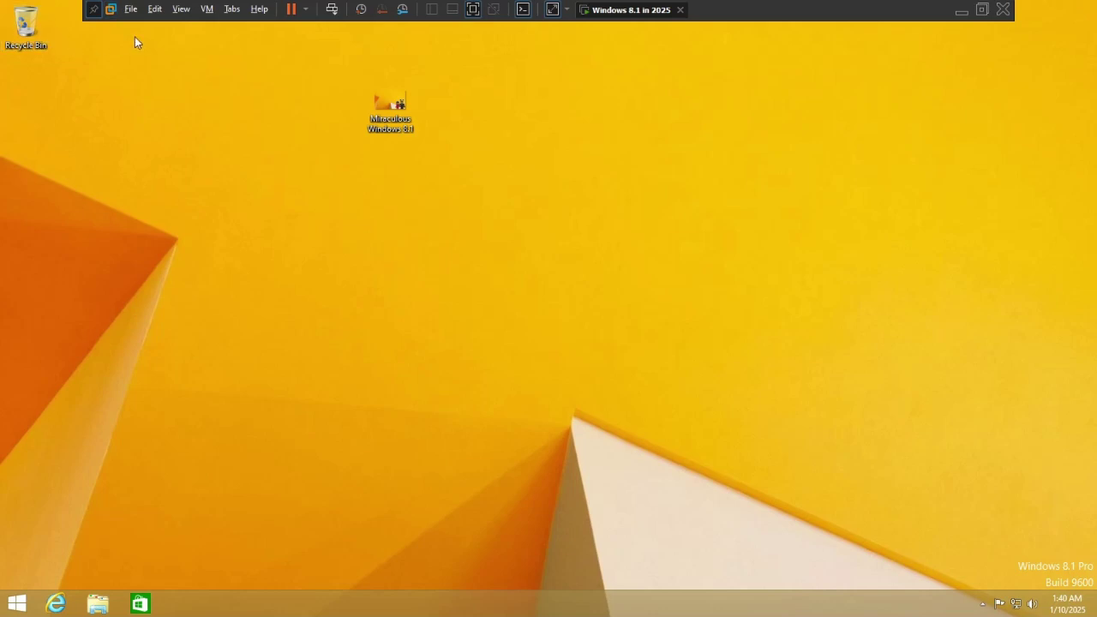
Switch the VM to exclusive mode and move the wallpaper image to the desktop's left edge.
left_click(181, 8)
left_click(220, 42)
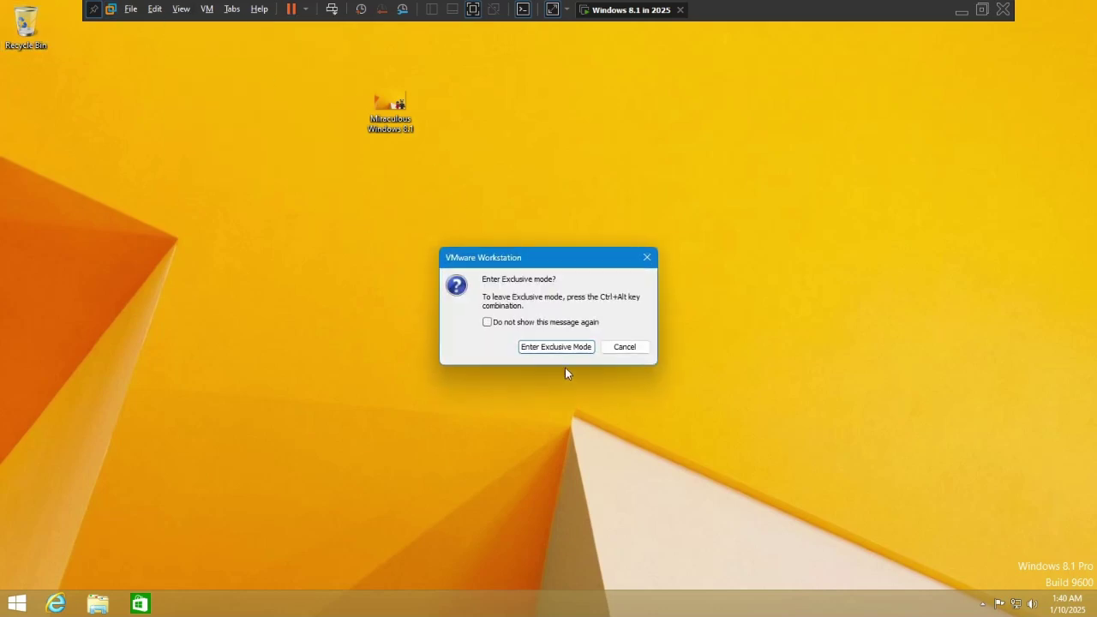
left_click(555, 346)
left_click_drag(389, 105, 17, 101)
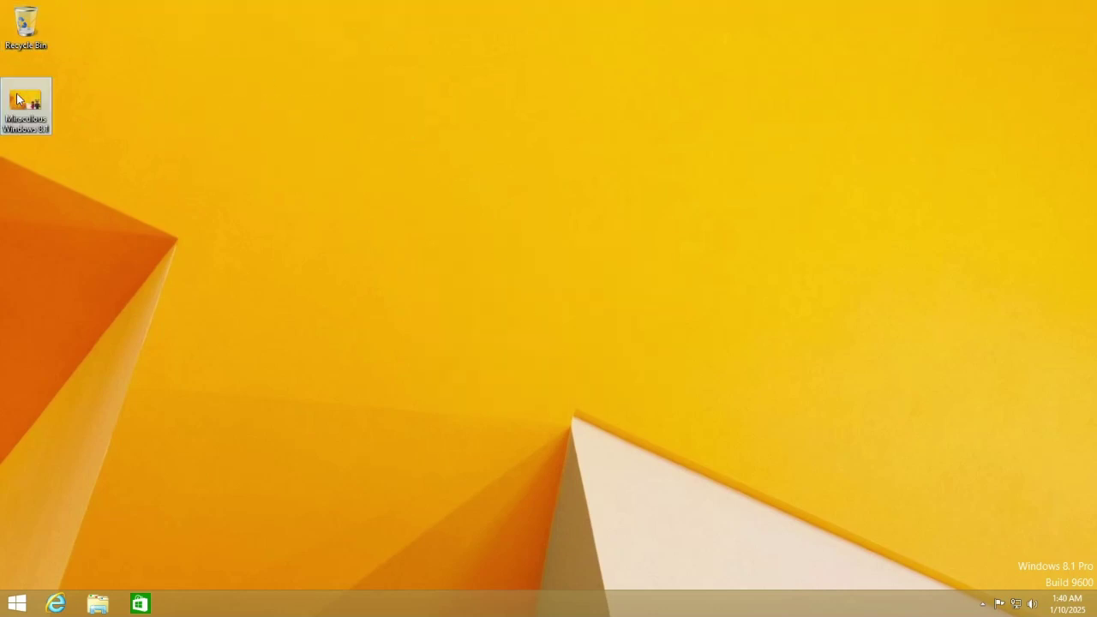
left_click(216, 169)
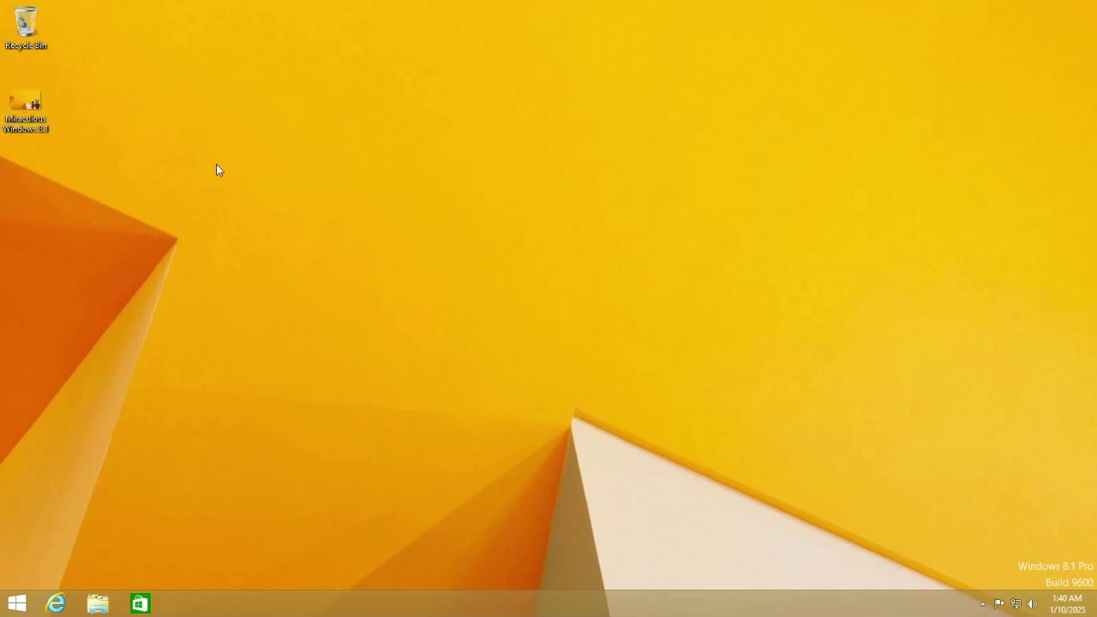
Permanently delete the two hash-named folders and PerfLogs from Local Disk (C:).
key("super+e")
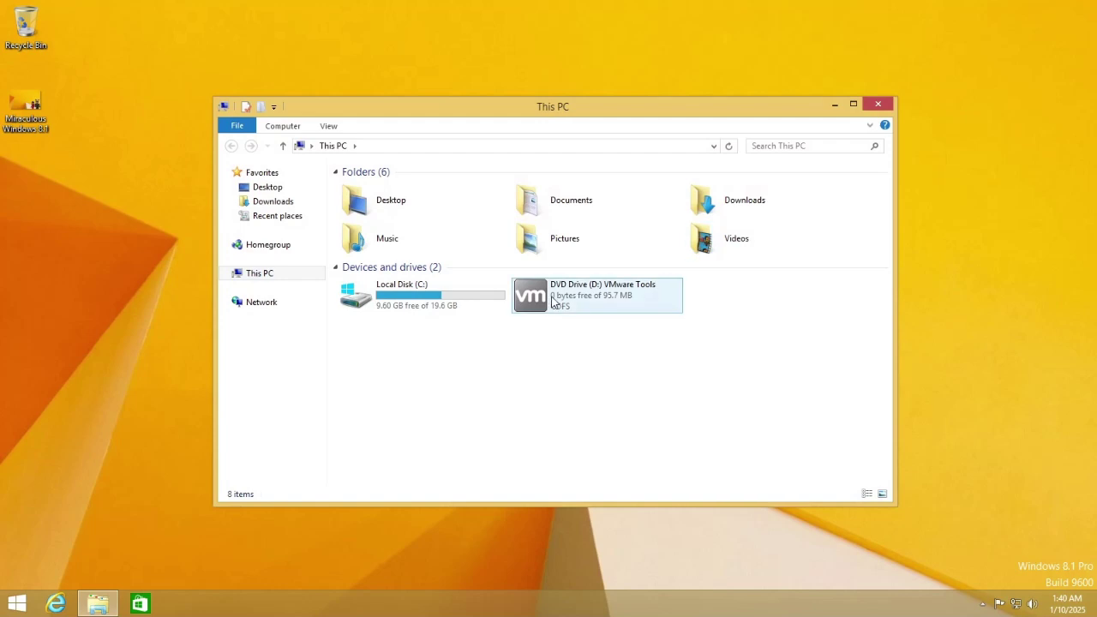
double_click(454, 292)
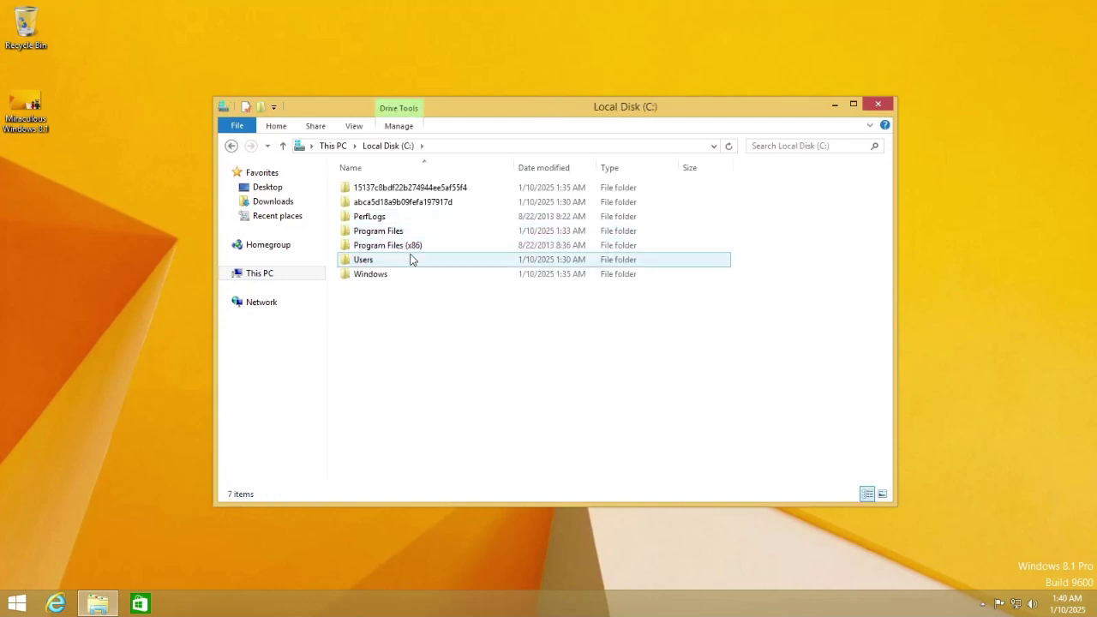
left_click_drag(790, 206, 688, 187)
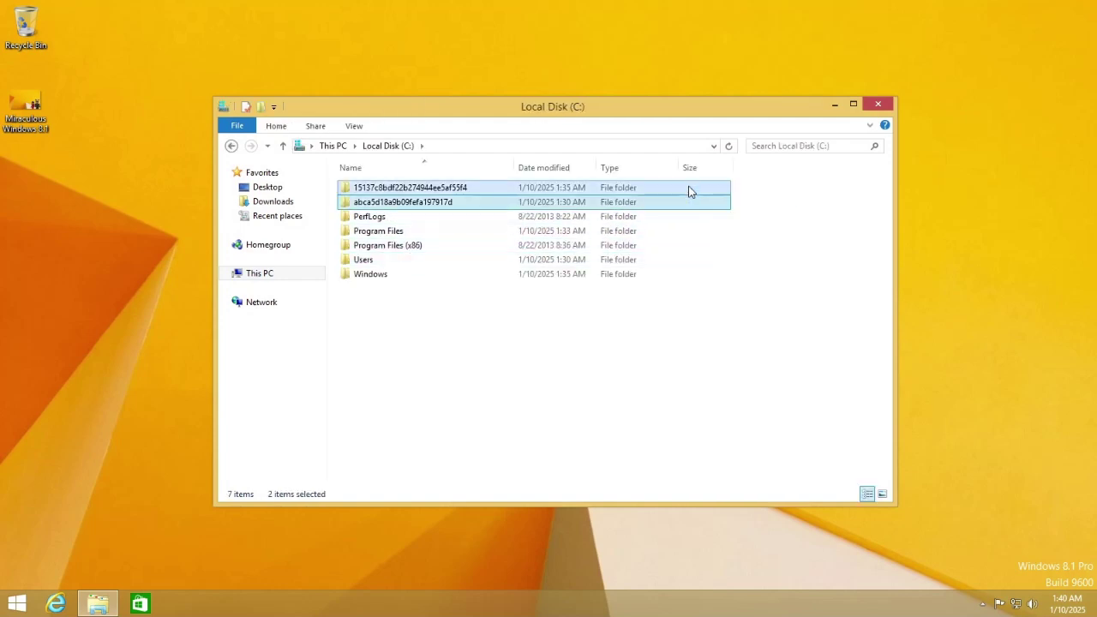
key("shift+Delete")
key("Return")
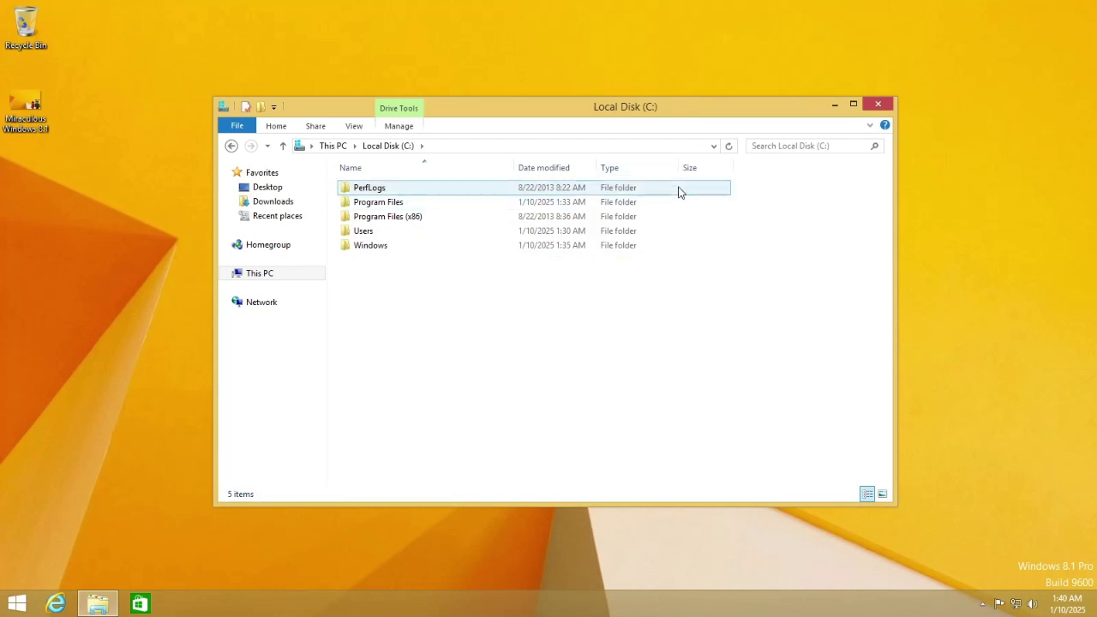
left_click(678, 192)
key("shift+Delete")
key("Return")
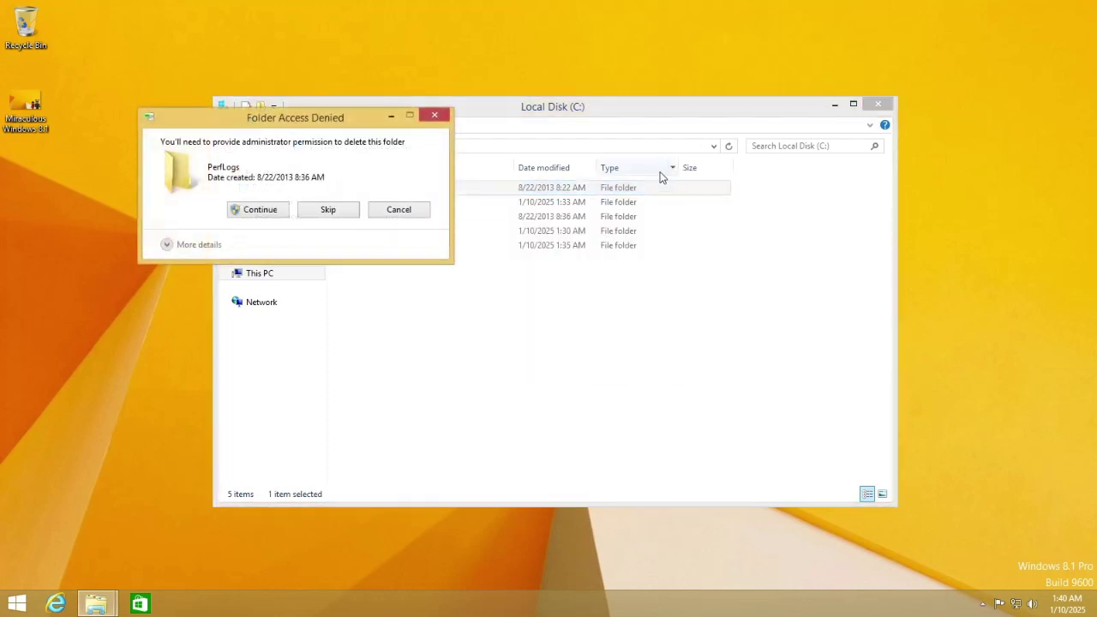
left_click(259, 210)
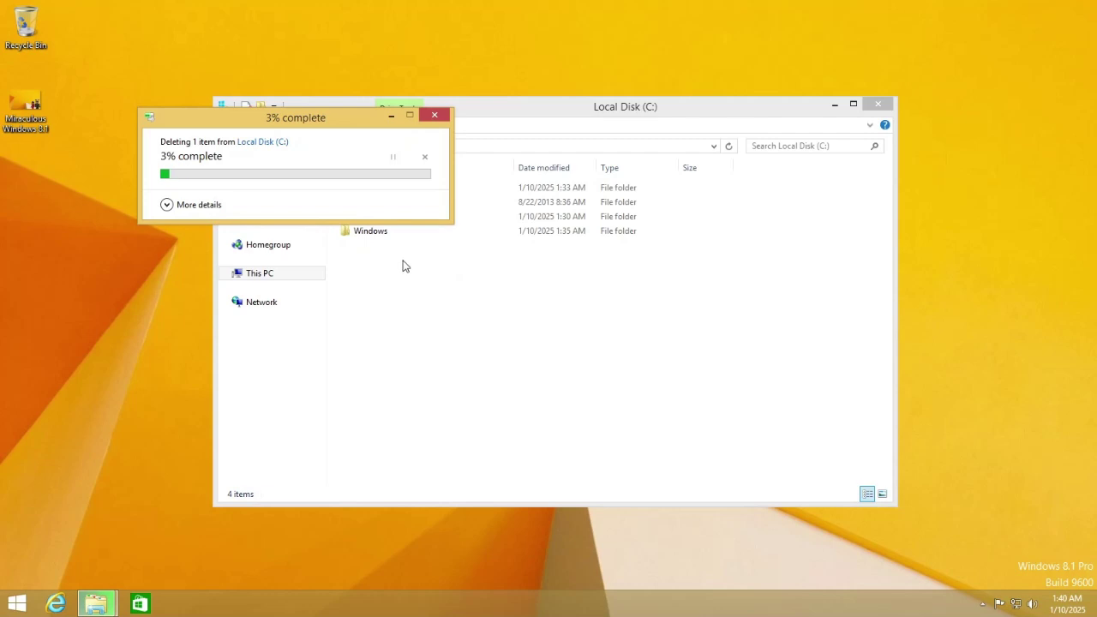
Create and open a 'Miraculous Windows' folder inside C:\Windows\Web\Wallpaper.
double_click(426, 233)
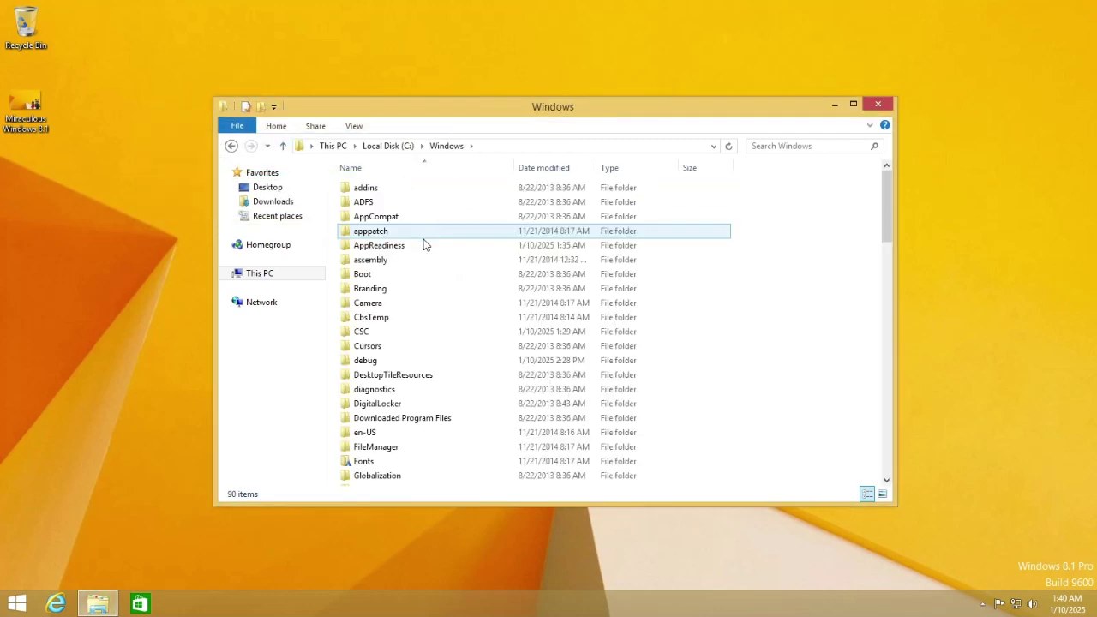
left_click(445, 302)
key("m")
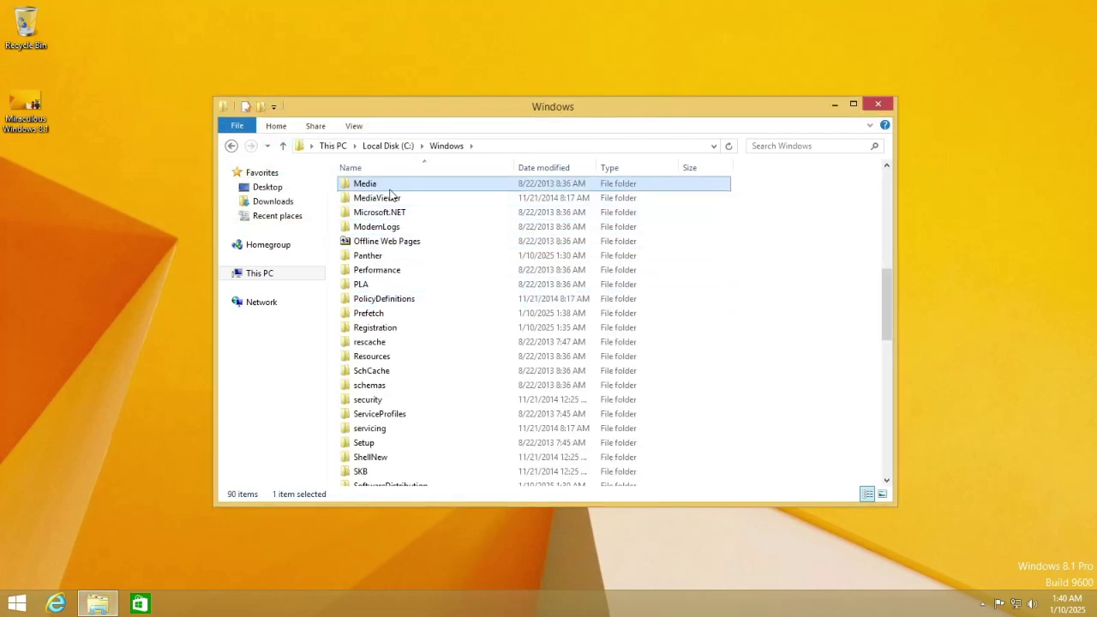
key("w")
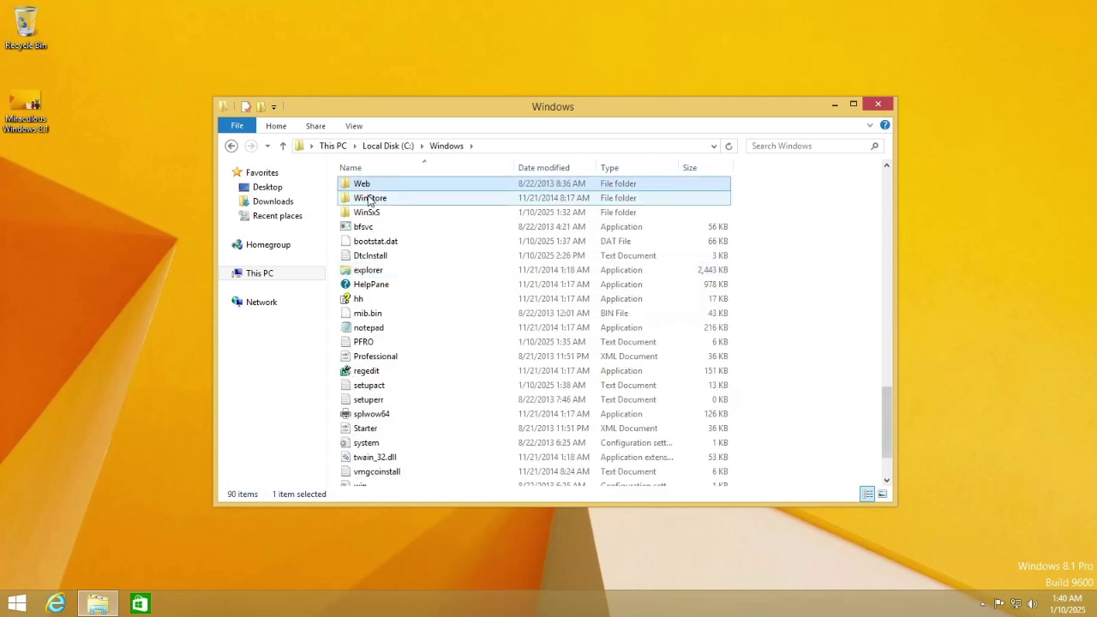
double_click(364, 186)
double_click(399, 203)
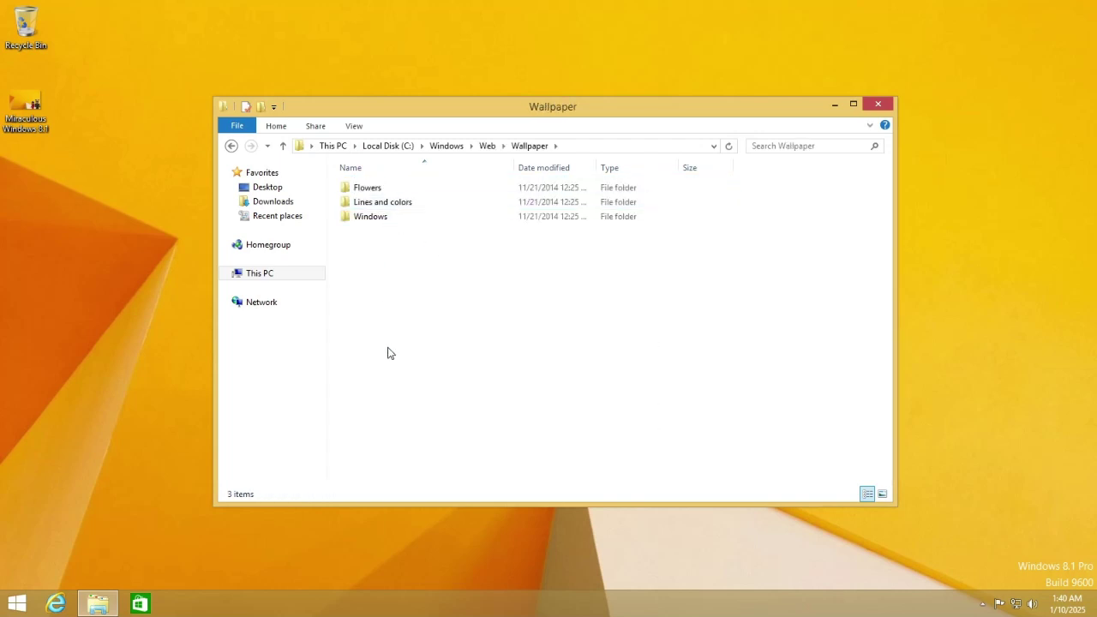
right_click(387, 350)
mouse_move(463, 511)
left_click(598, 510)
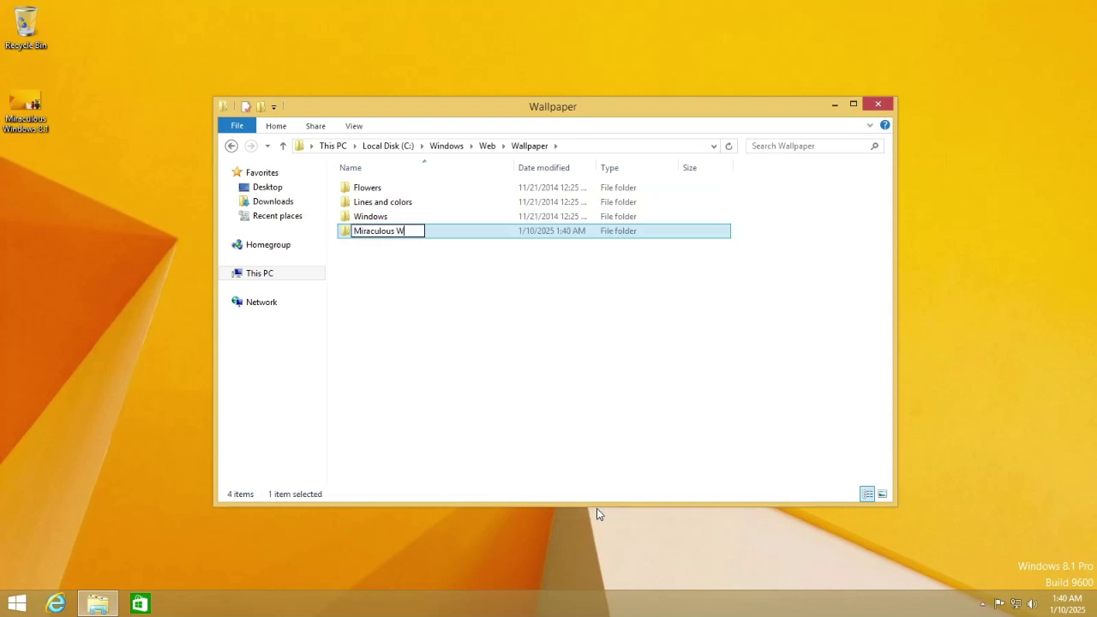
key("Return")
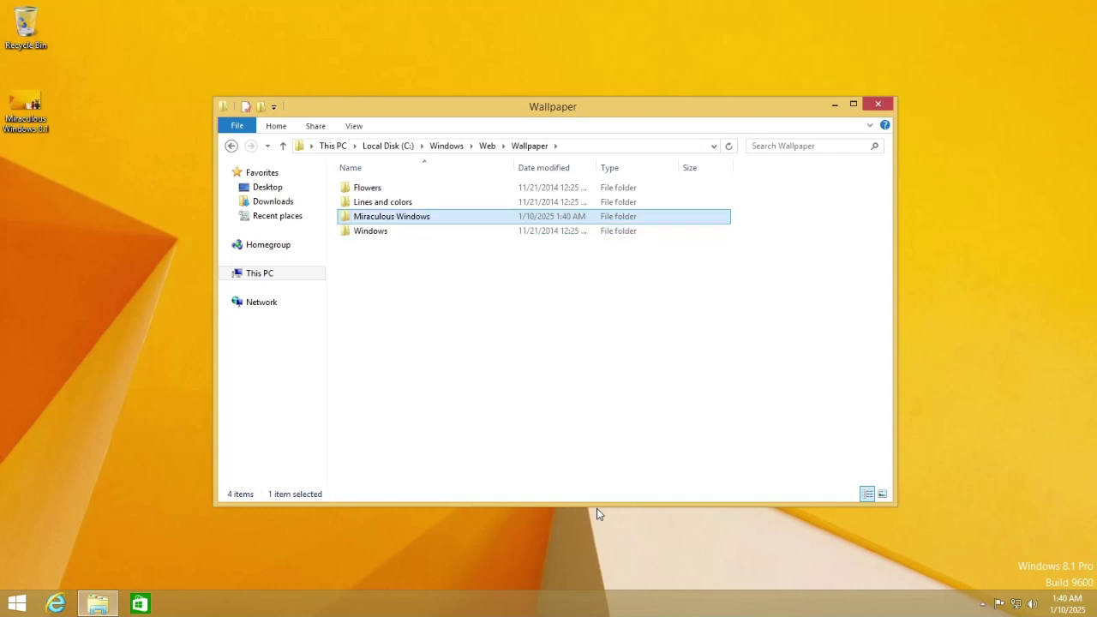
key("Return")
Move Miraculous Windows 8.1 into the new folder and set it as the desktop background.
left_click_drag(25, 110, 406, 240)
left_click(513, 209)
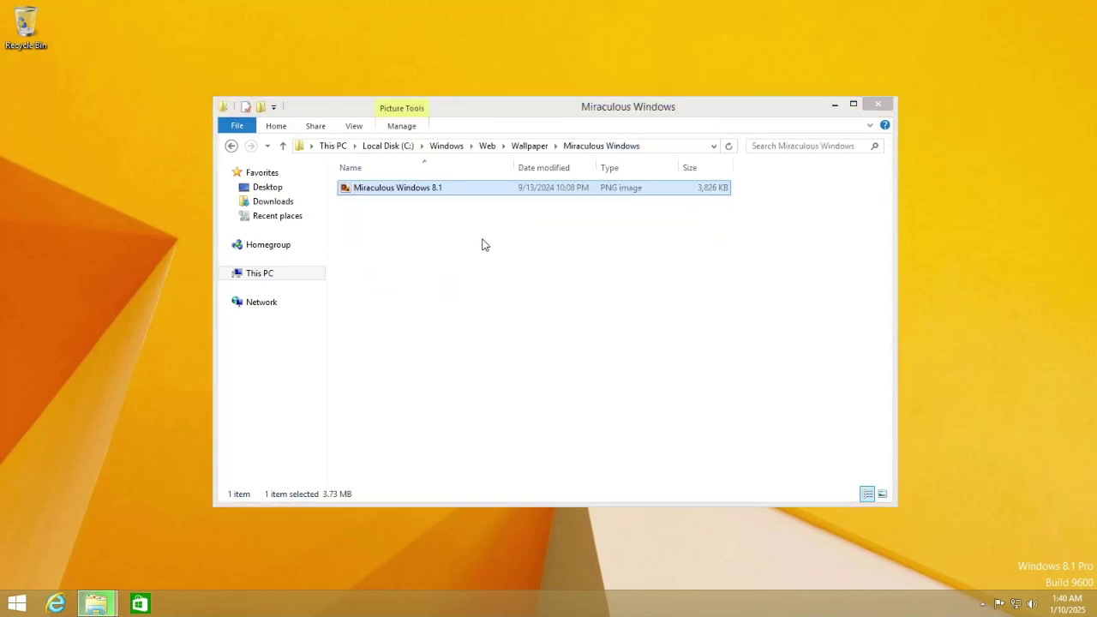
right_click(421, 188)
left_click(467, 208)
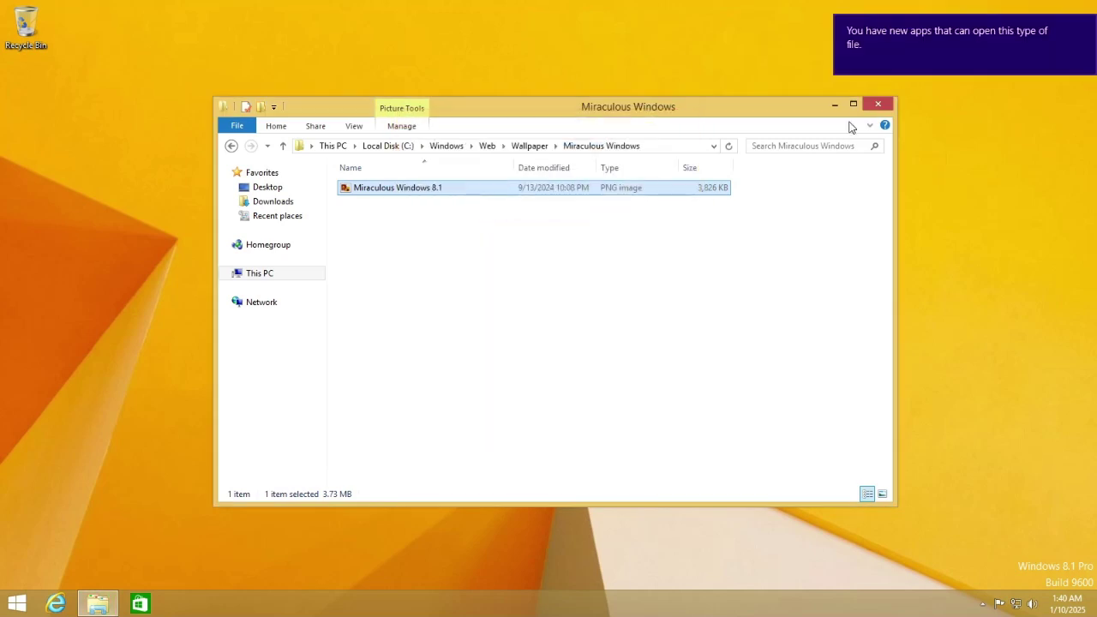
left_click(878, 104)
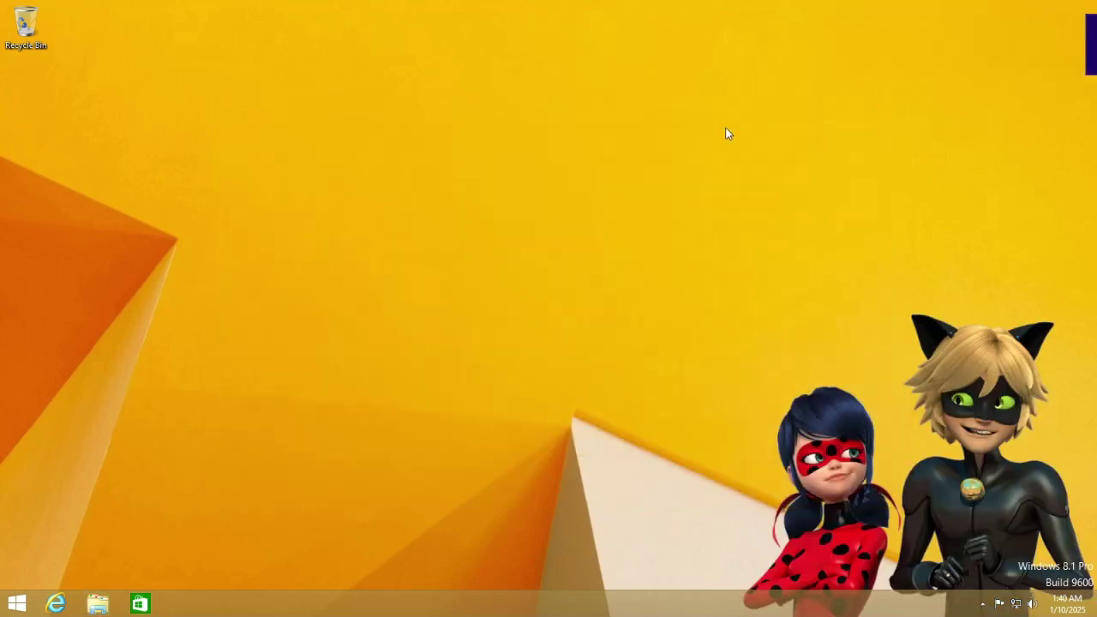
right_click(713, 128)
Open Personalization and resize its window to show all the themes.
left_click(773, 265)
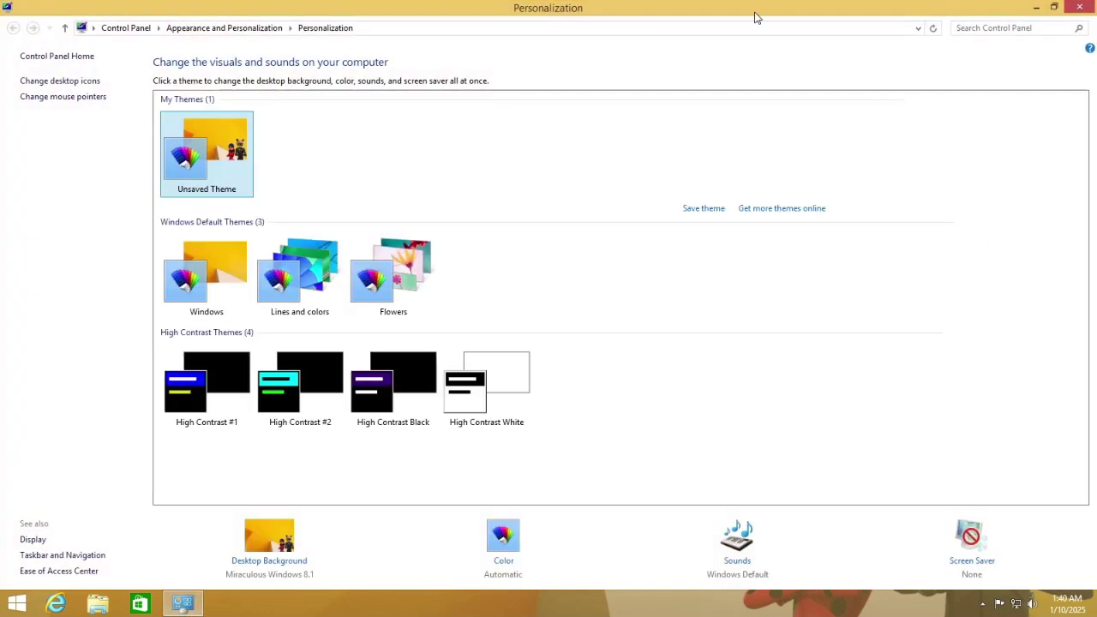
left_click_drag(754, 14, 379, 153)
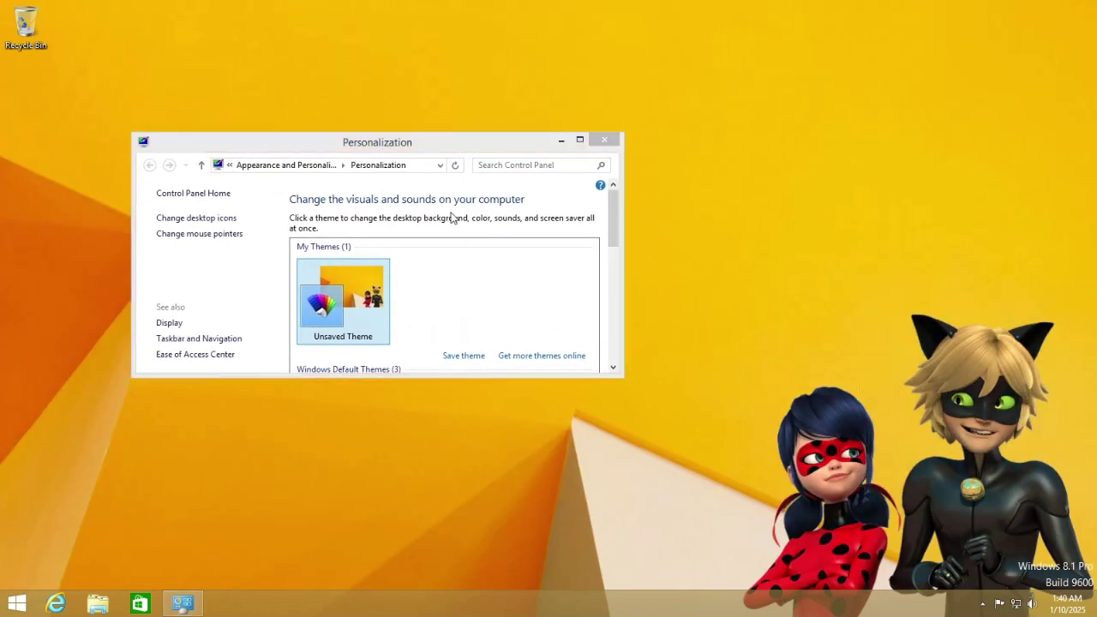
left_click_drag(479, 138, 511, 62)
mouse_move(653, 21)
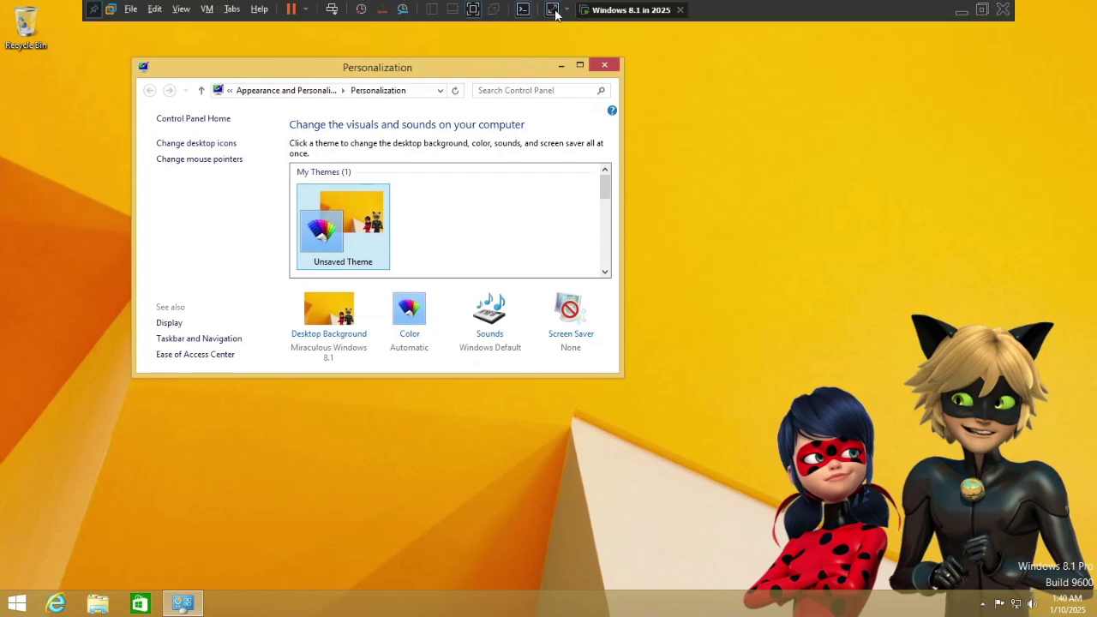
left_click(643, 389)
left_click(618, 374)
left_click_drag(622, 378, 835, 524)
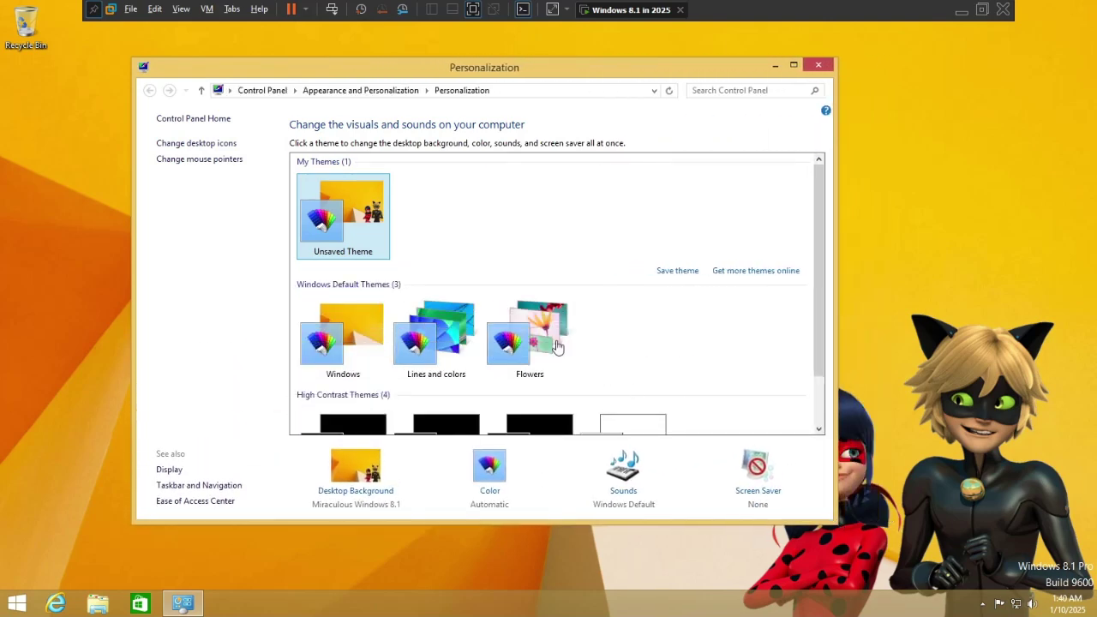
scroll(557, 345, "down", 1)
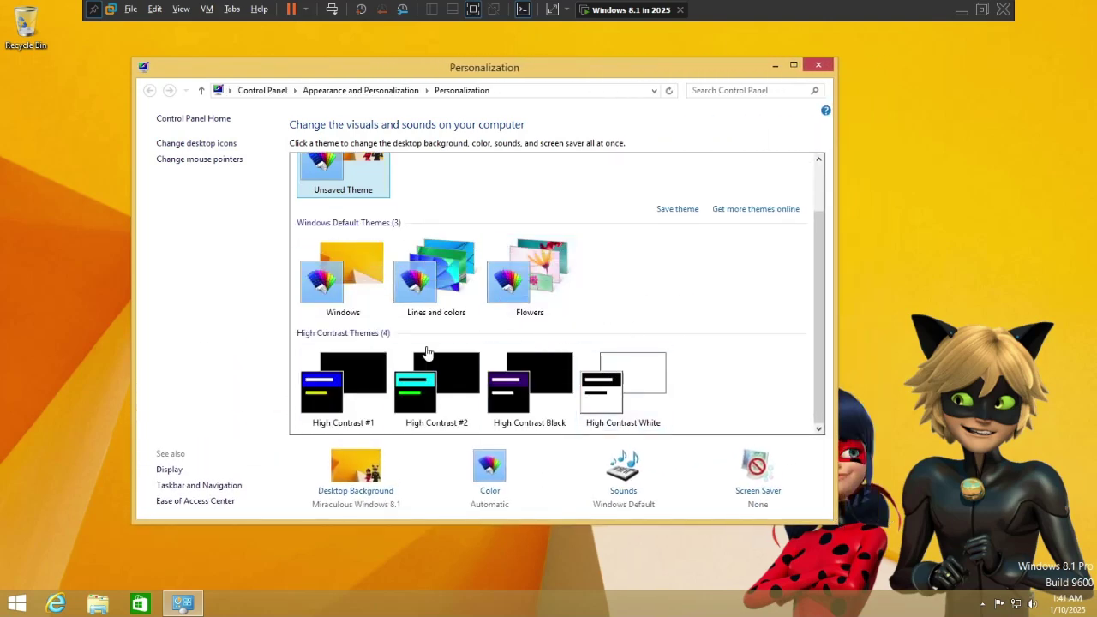
Review the desktop background position, trying Fit, keeping Fill, and cancel the changes.
left_click(367, 462)
left_click(303, 442)
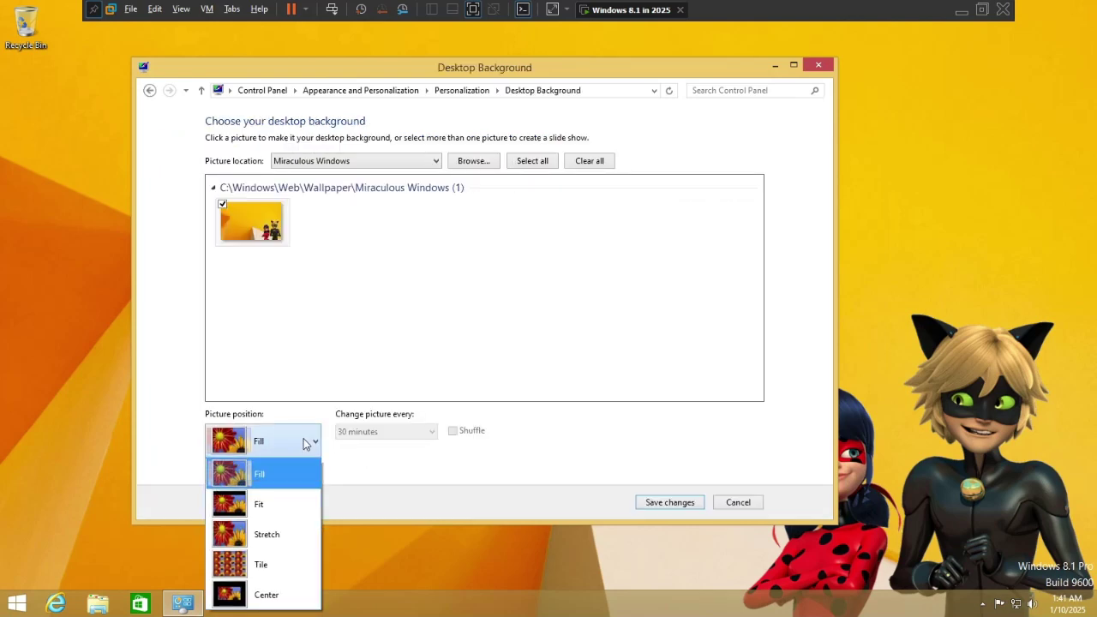
left_click(294, 504)
left_click(281, 439)
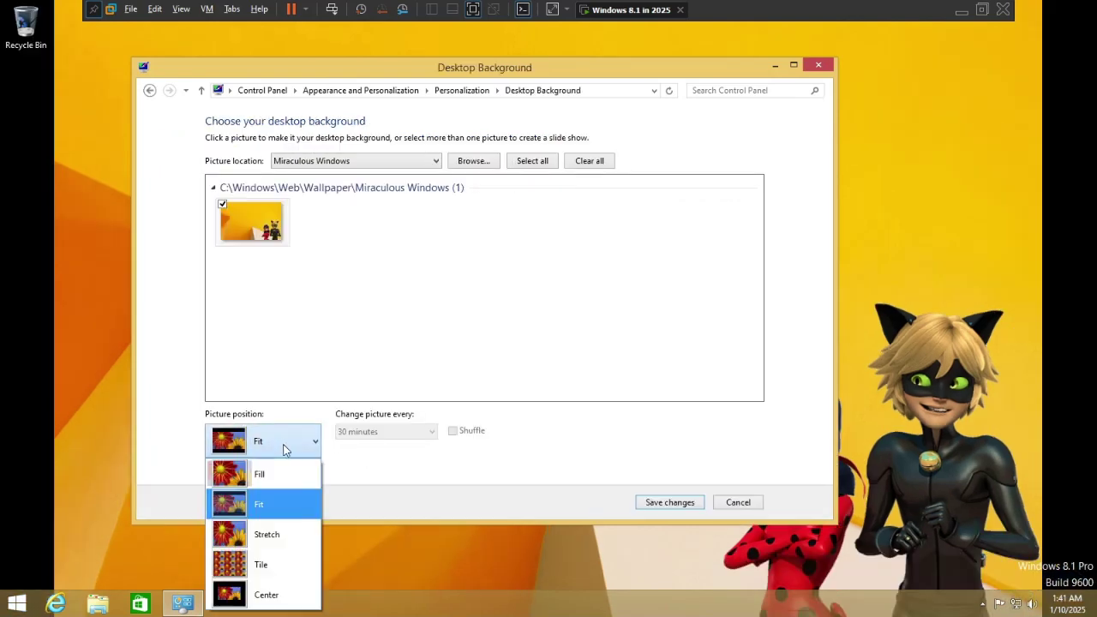
left_click(286, 444)
left_click(291, 442)
left_click(282, 466)
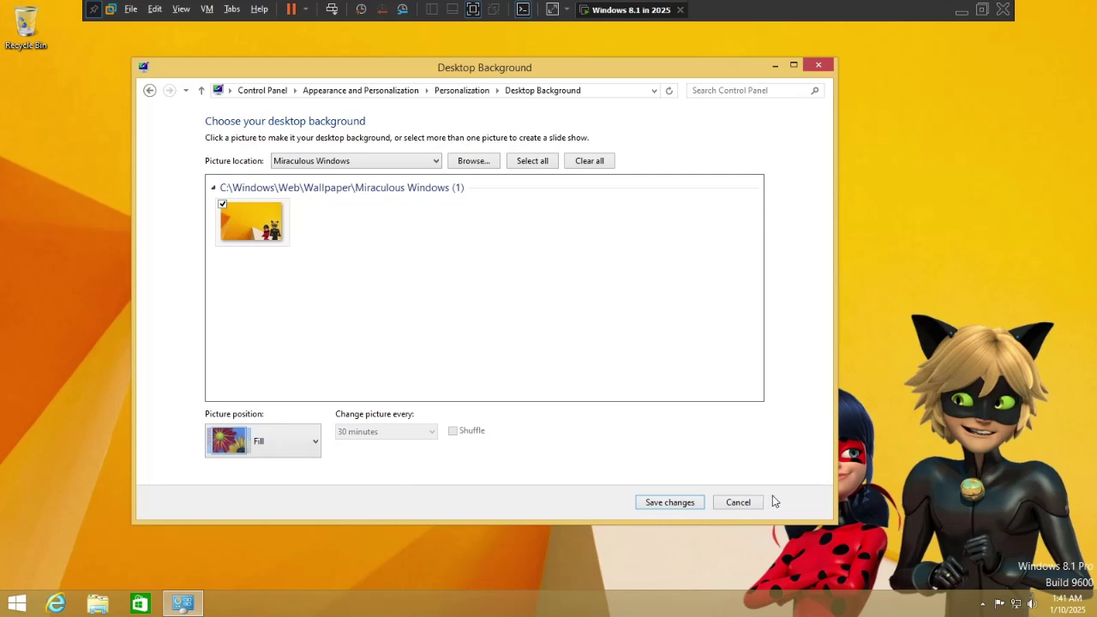
left_click(735, 504)
Reselect the unsaved Miraculous theme after applying Windows, and start saving it.
left_click(332, 319)
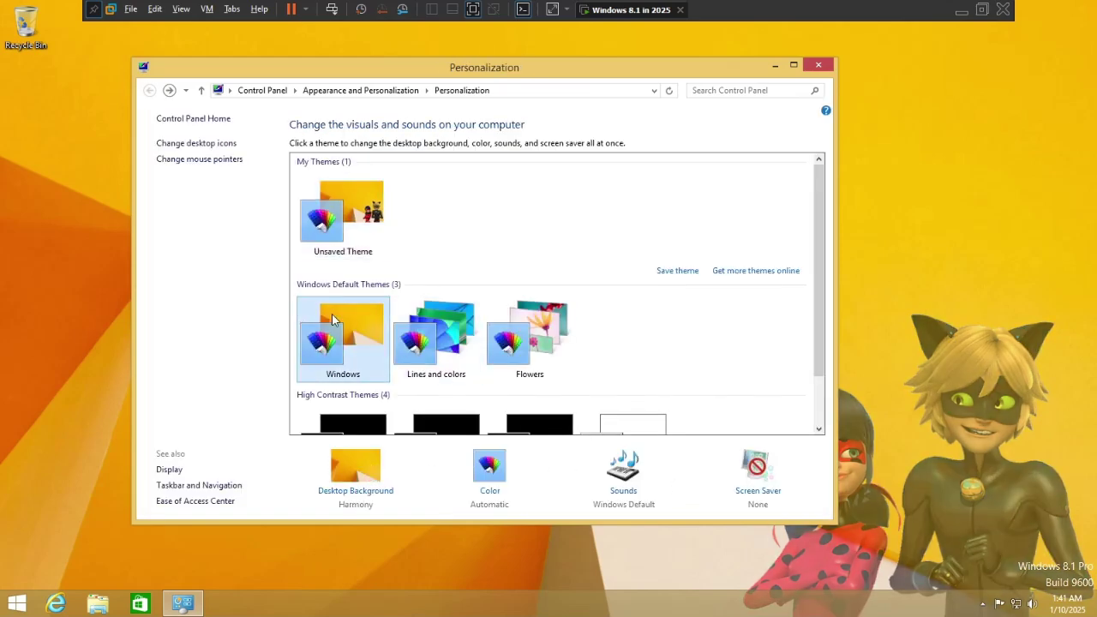
left_click(364, 216)
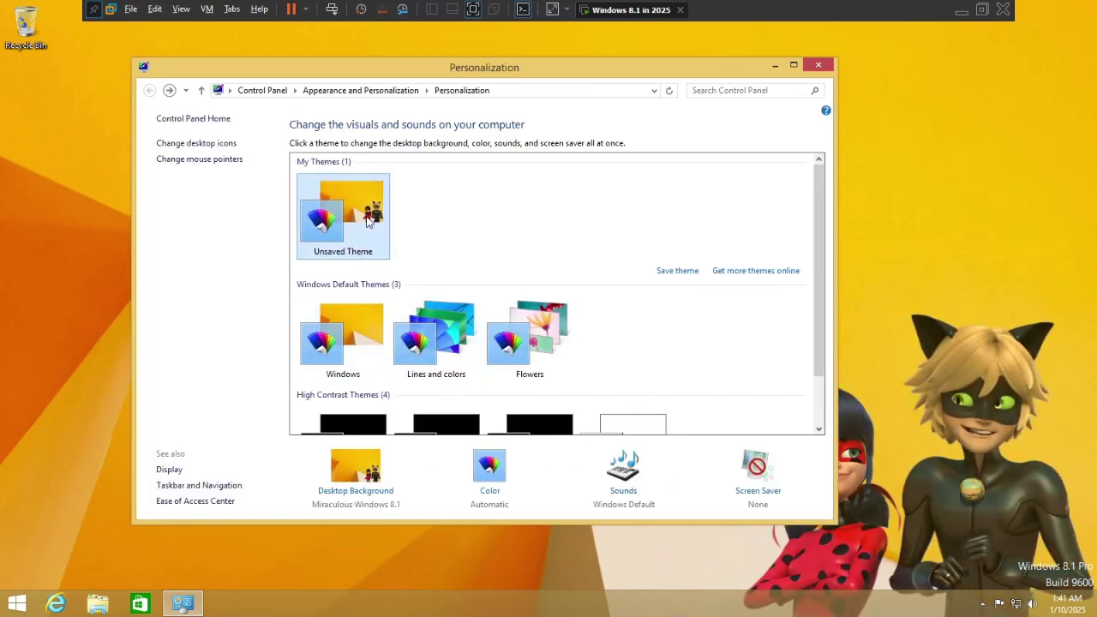
left_click(670, 272)
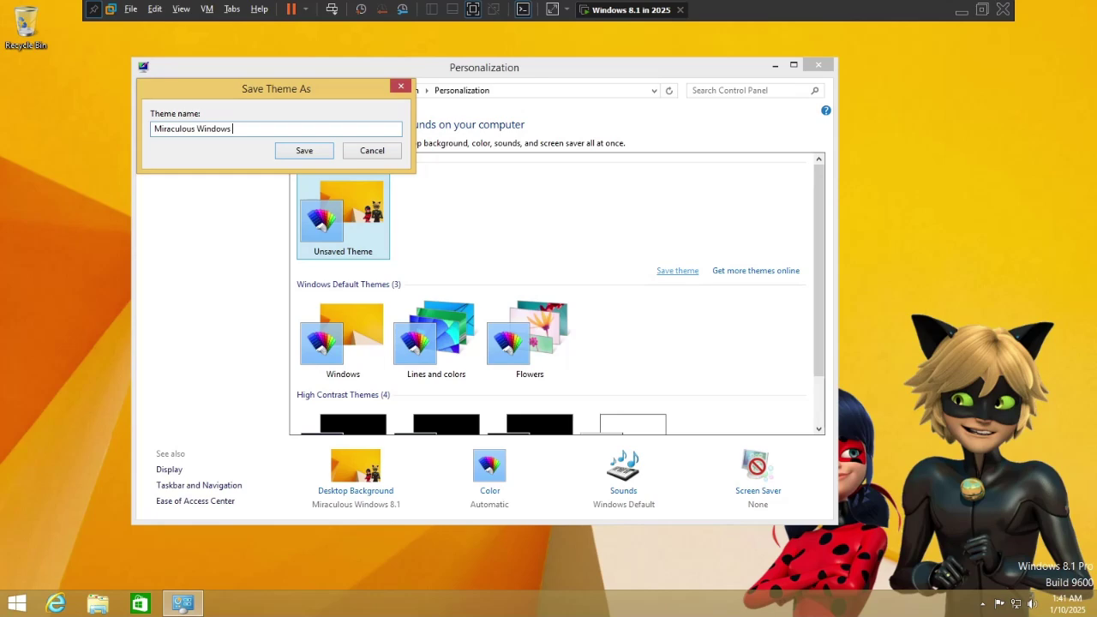
Save the theme as Miraculous Windows 8.1, close Personalization, and request Exclusive Mode.
key("Return")
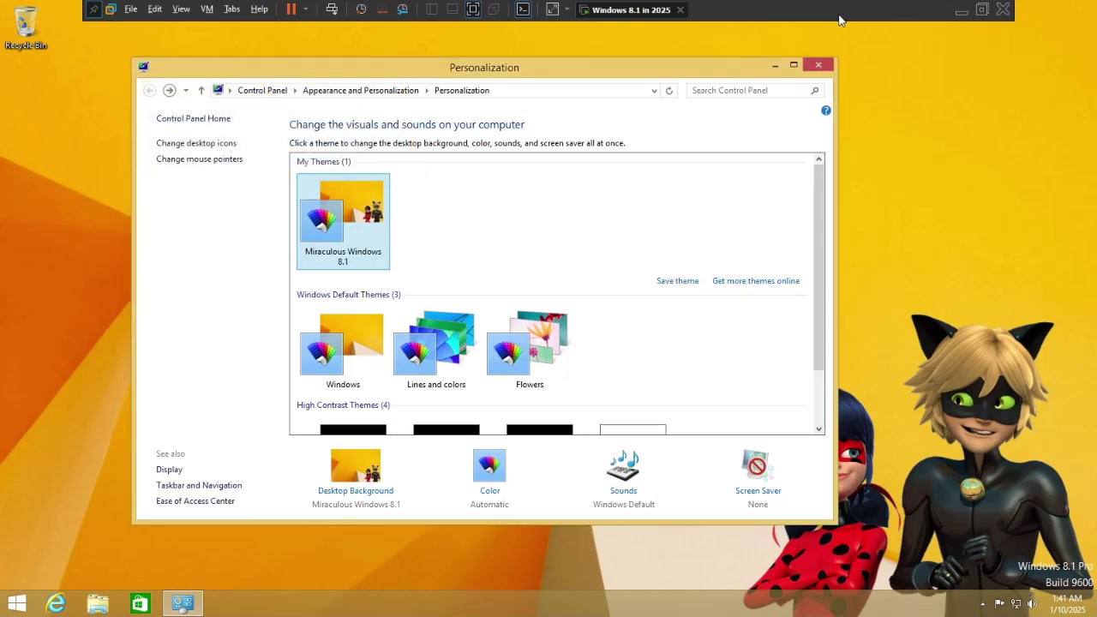
left_click(816, 67)
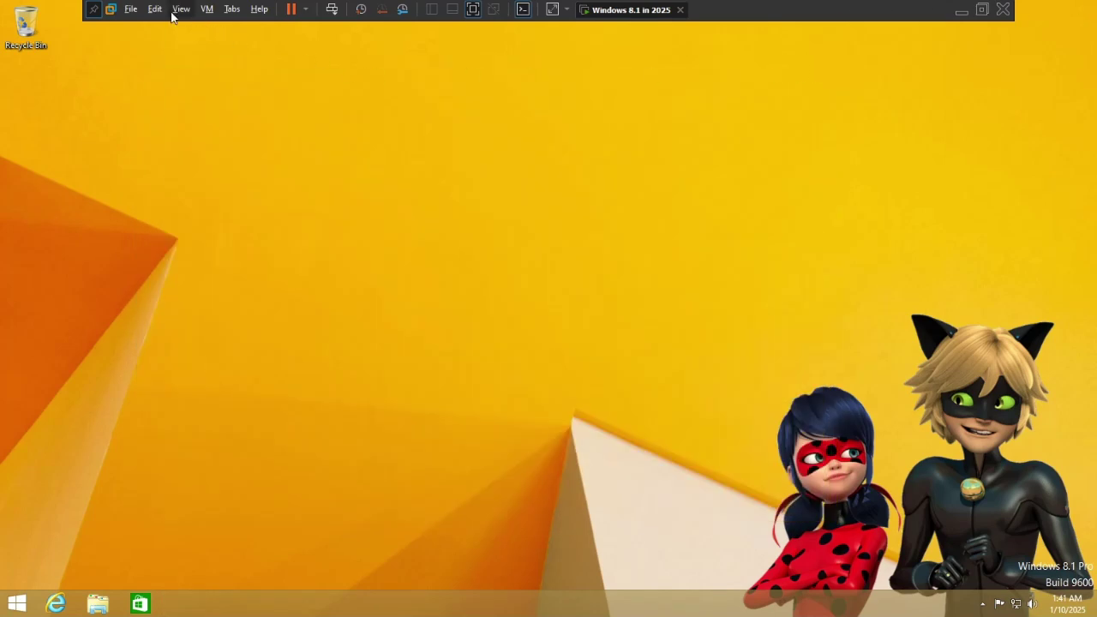
left_click(181, 9)
left_click(214, 40)
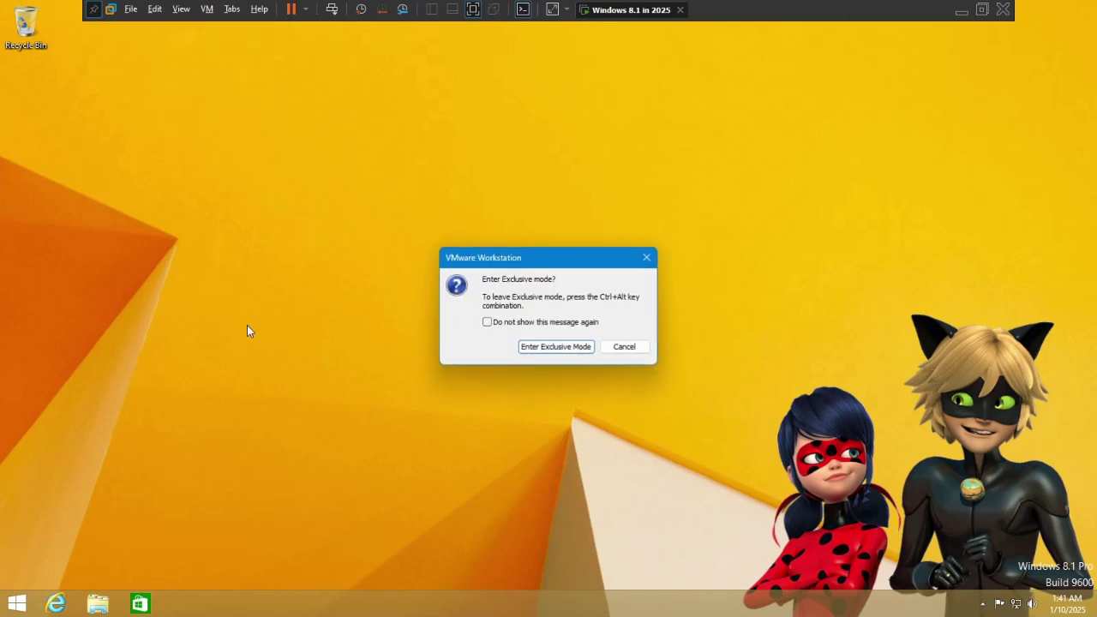
Enter then leave exclusive mode and restore the VMware window to reveal the host desktop.
left_click(555, 346)
left_click_drag(345, 452, 658, 320)
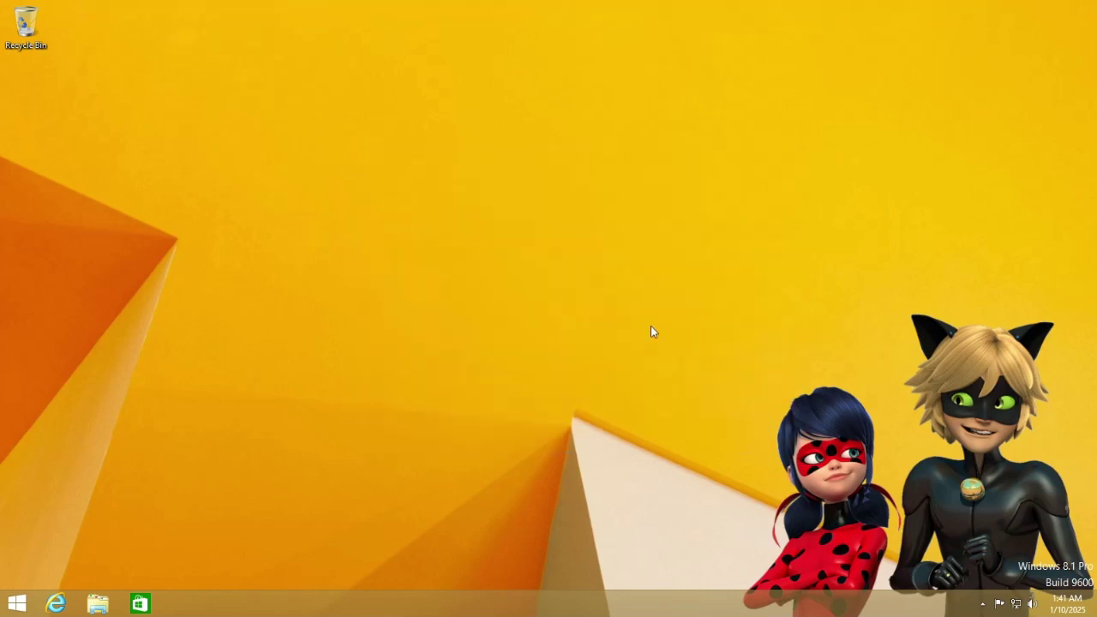
key("ctrl+alt")
key("ctrl+alt+Return")
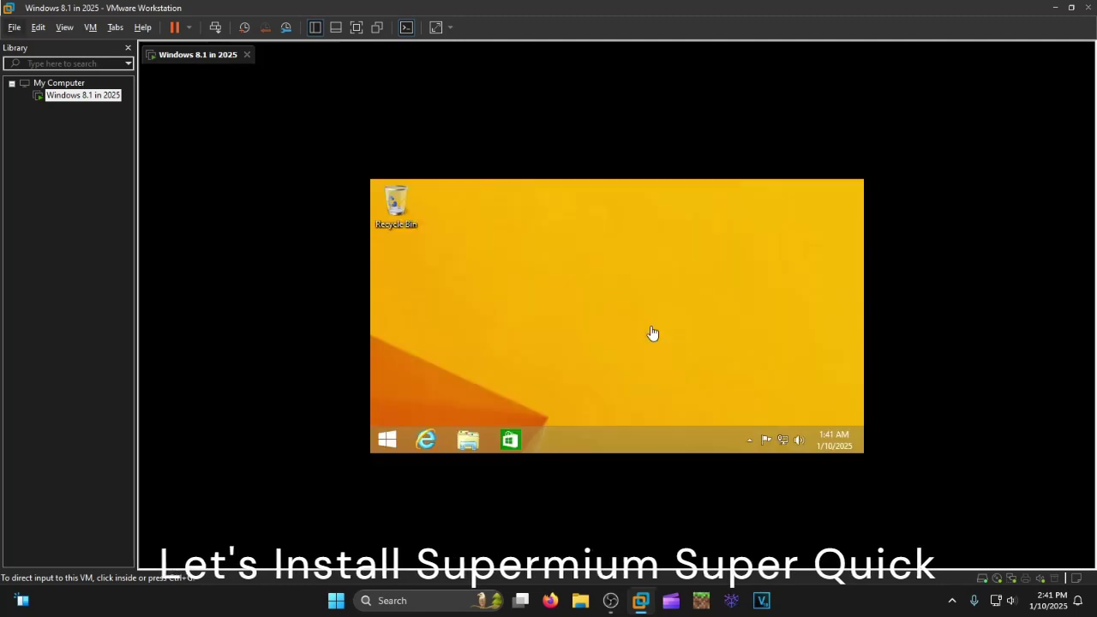
left_click_drag(917, 344, 595, 487)
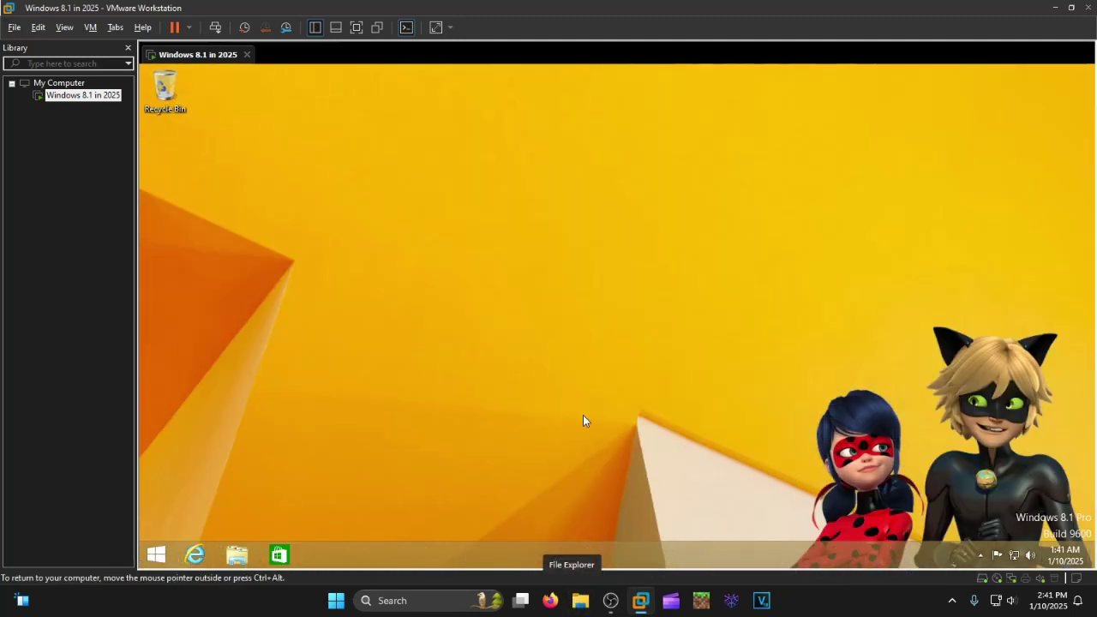
left_click_drag(577, 403, 745, 289)
left_click_drag(492, 9, 519, 36)
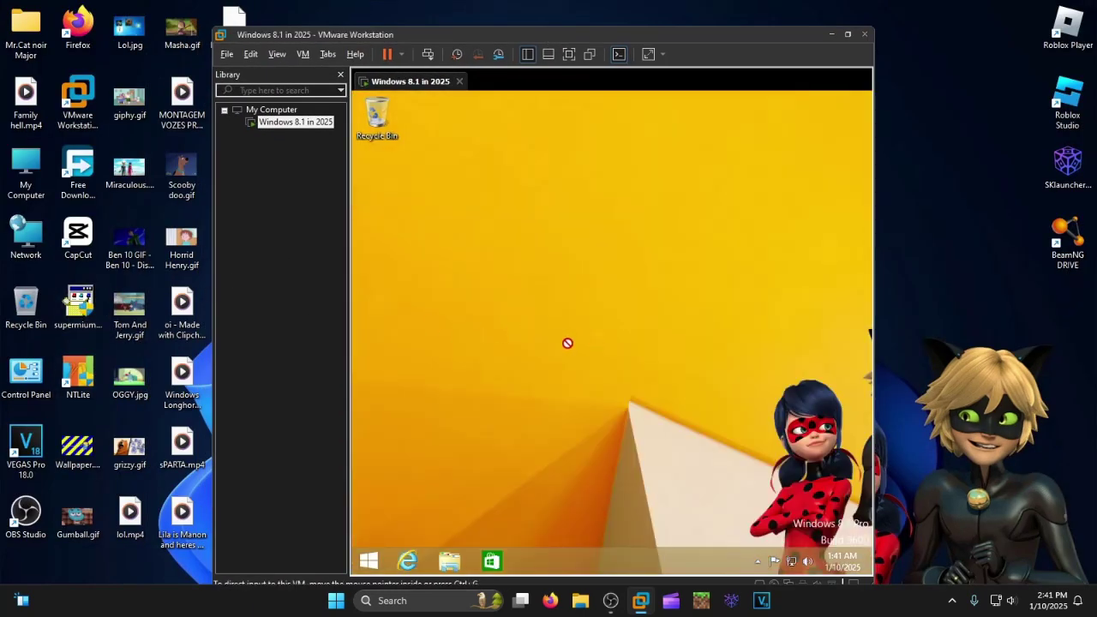
Copy supermium_126_64_setup.exe into the guest, then maximize and go full screen.
left_click_drag(578, 350, 577, 350)
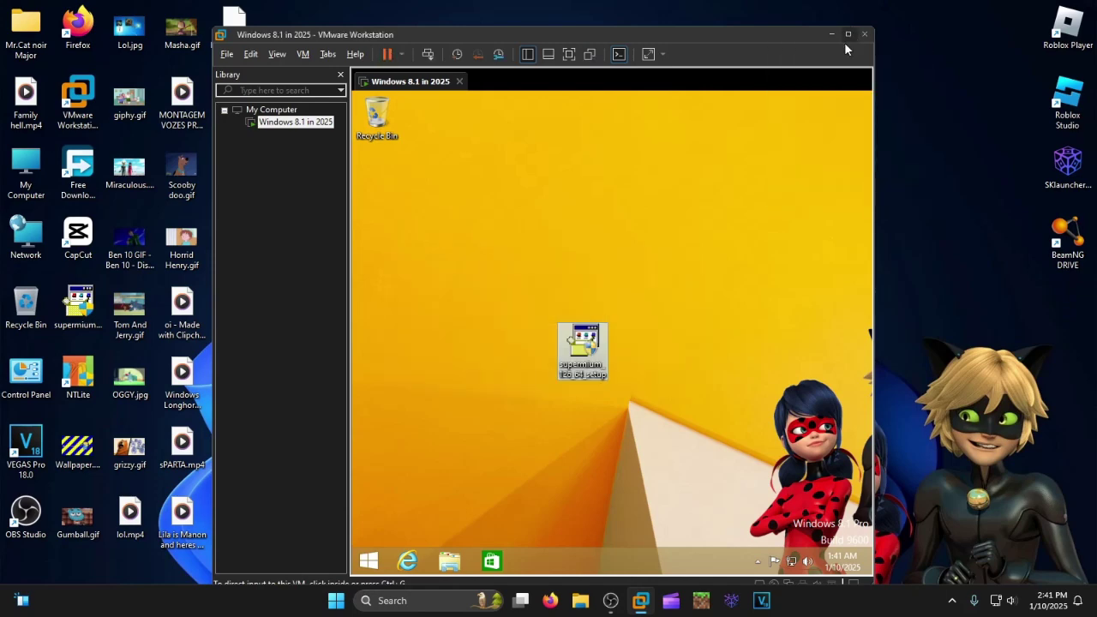
double_click(711, 36)
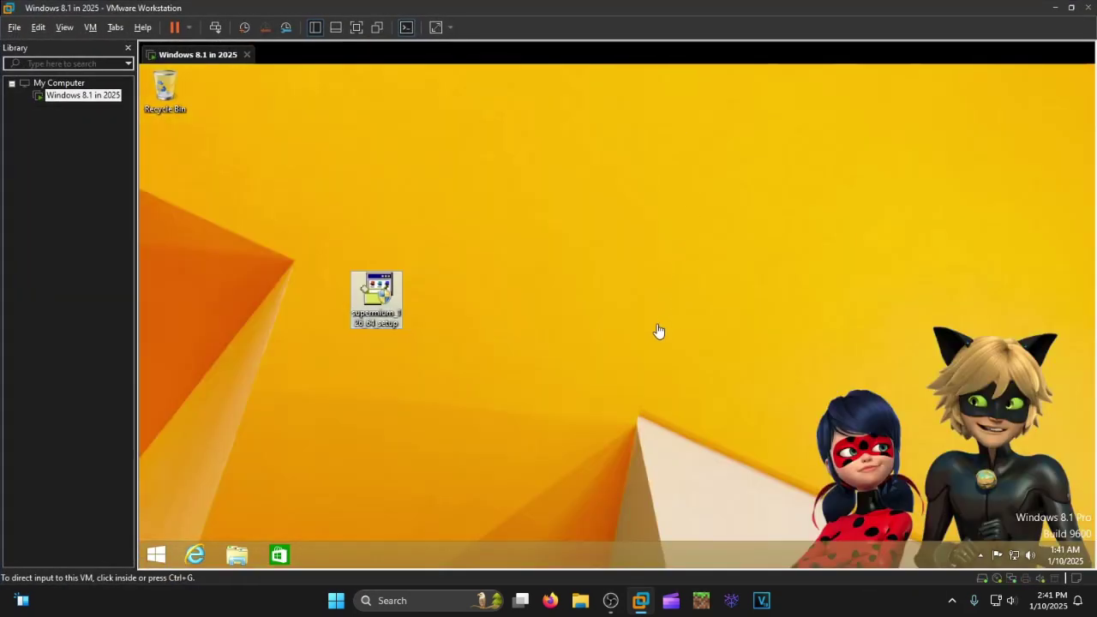
key("ctrl+alt+Return")
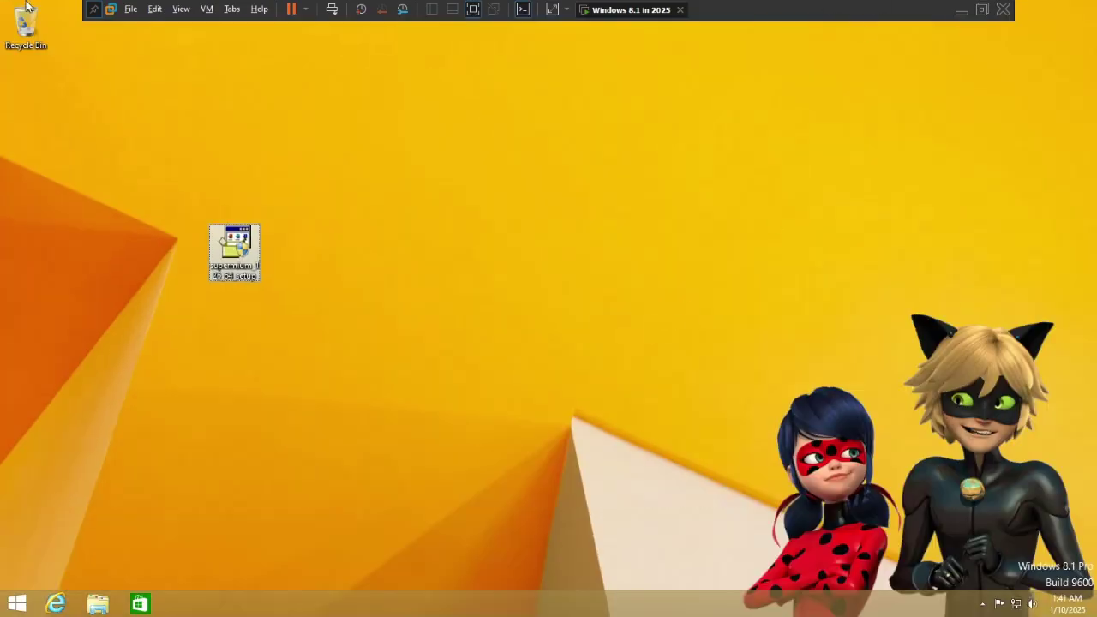
Launch the Supermium setup, approving the UAC prompt and confirming the install.
key("Return")
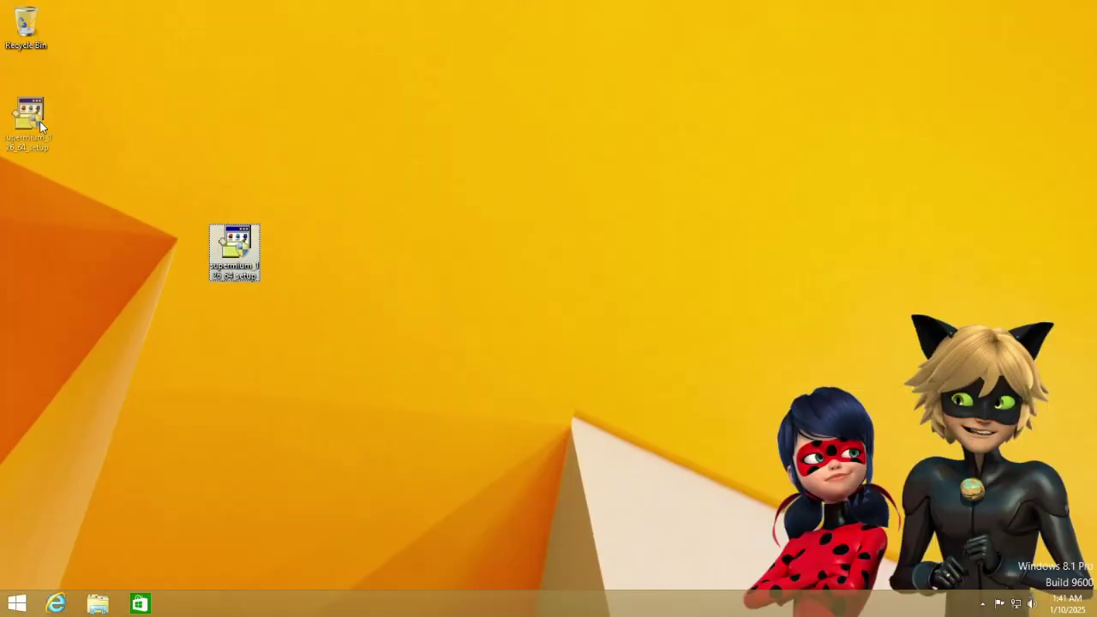
left_click(591, 347)
left_click(546, 336)
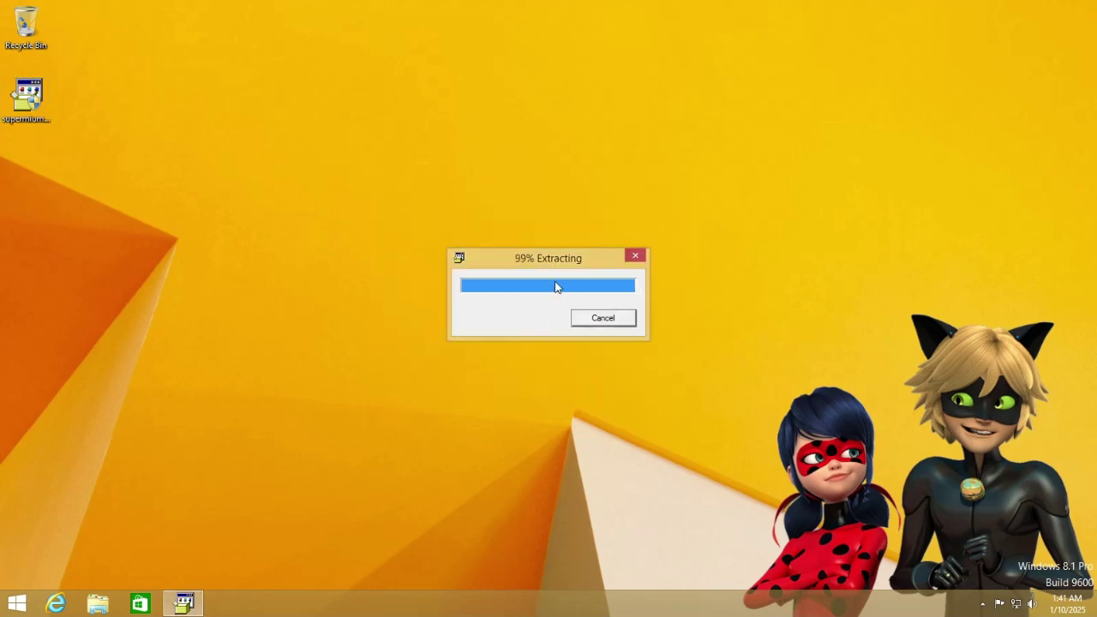
Install Supermium with the Noto Emoji font and no registry changes, then select the setup file.
left_click(143, 157)
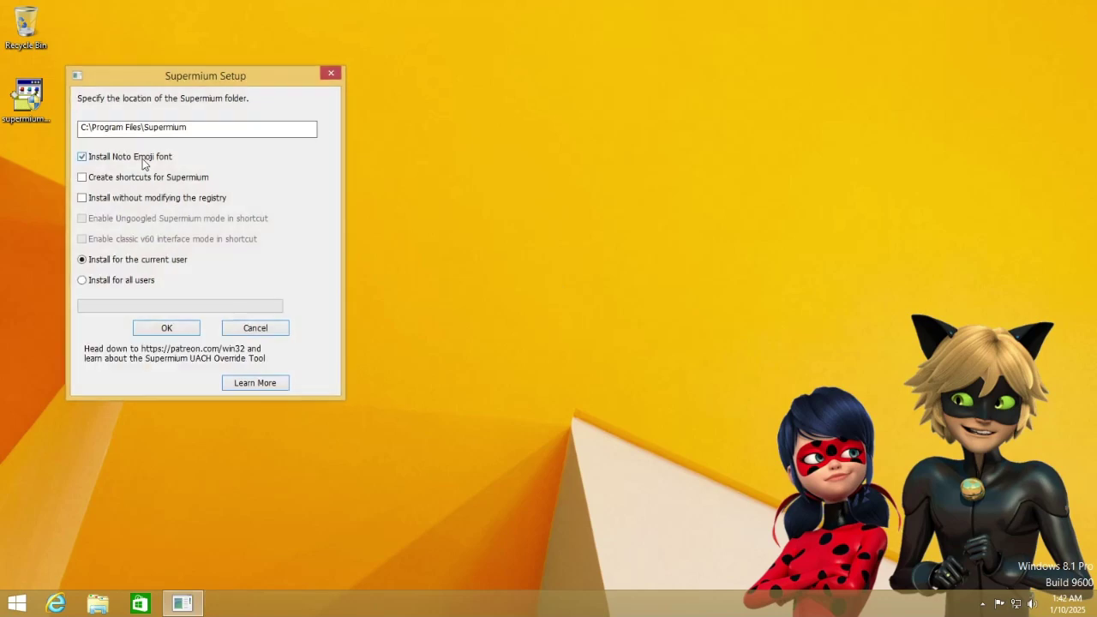
left_click(165, 199)
left_click_drag(225, 80, 340, 128)
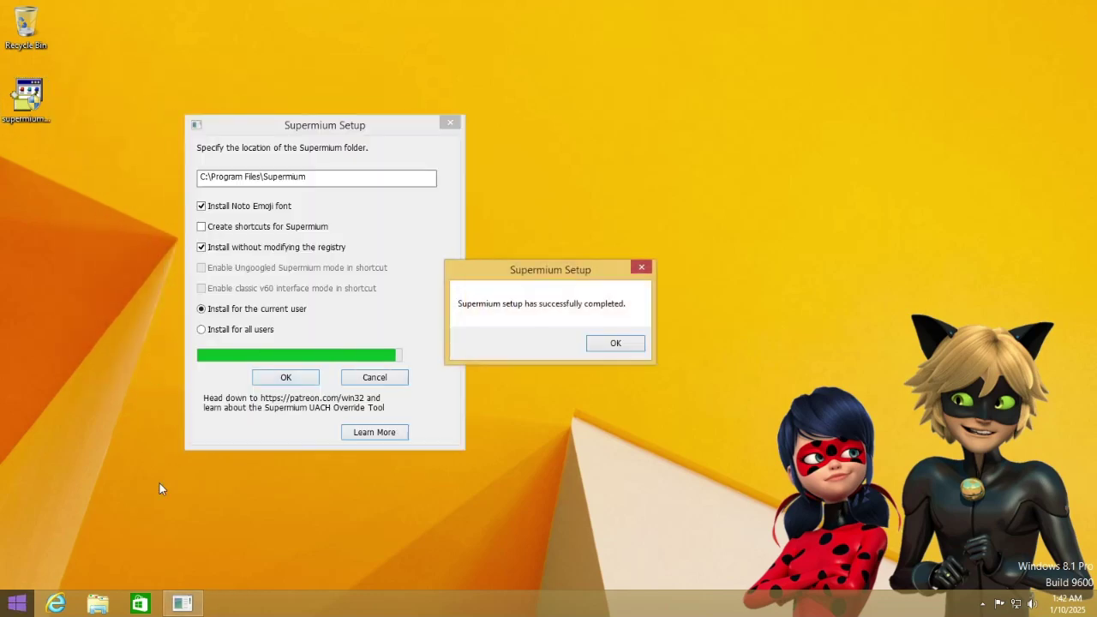
left_click(614, 342)
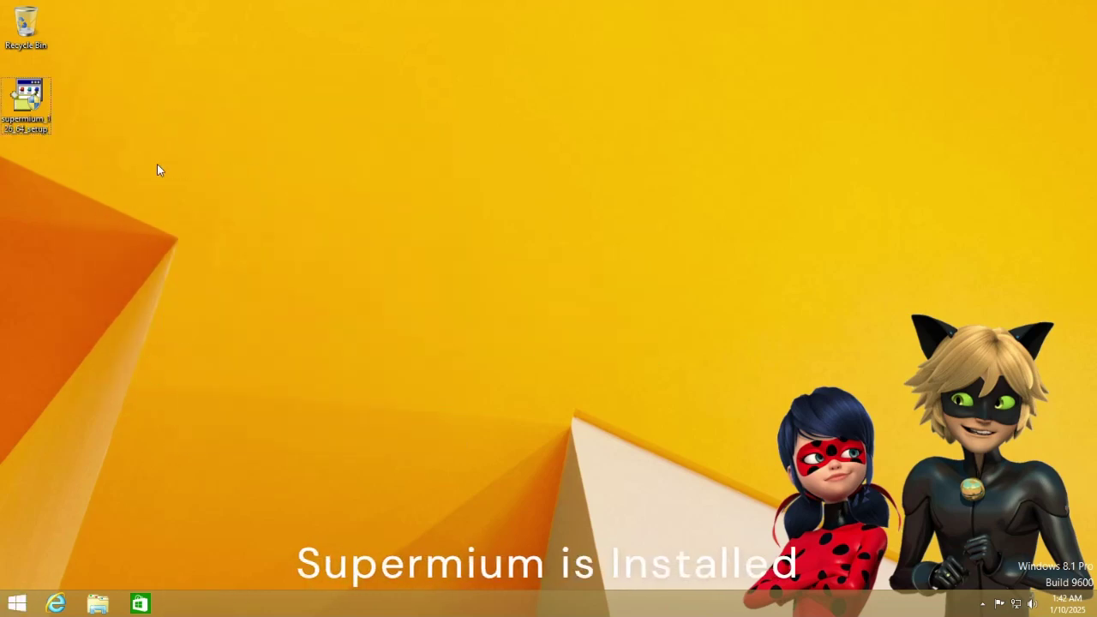
left_click_drag(130, 151, 5, 84)
Permanently delete the supermium_126_64_setup file from the desktop.
key("shift+Delete")
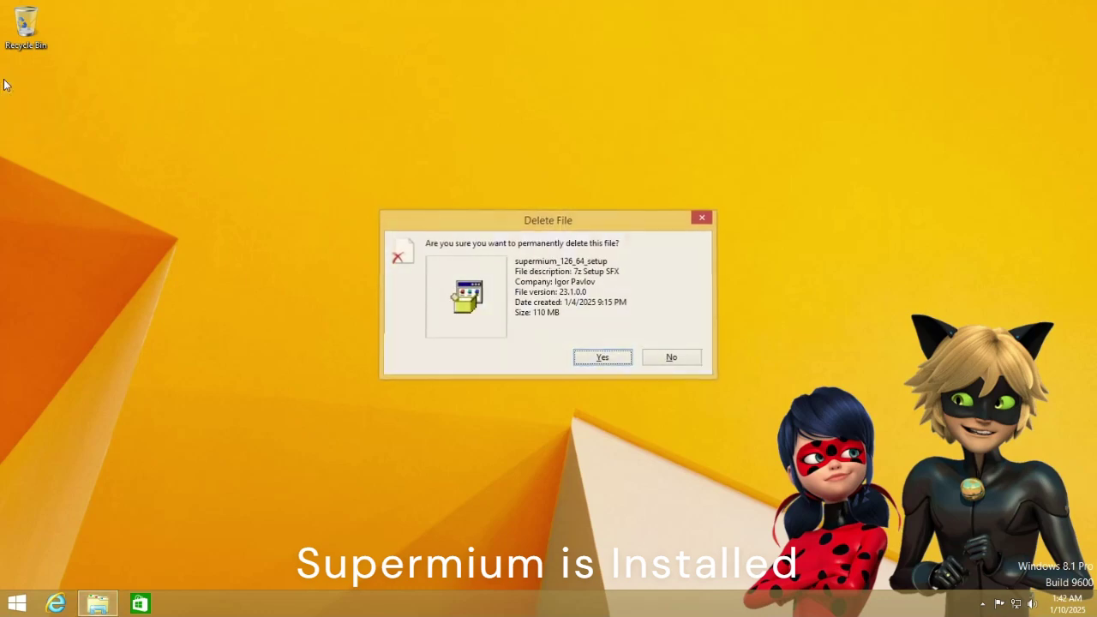
key("Return")
key("super+e")
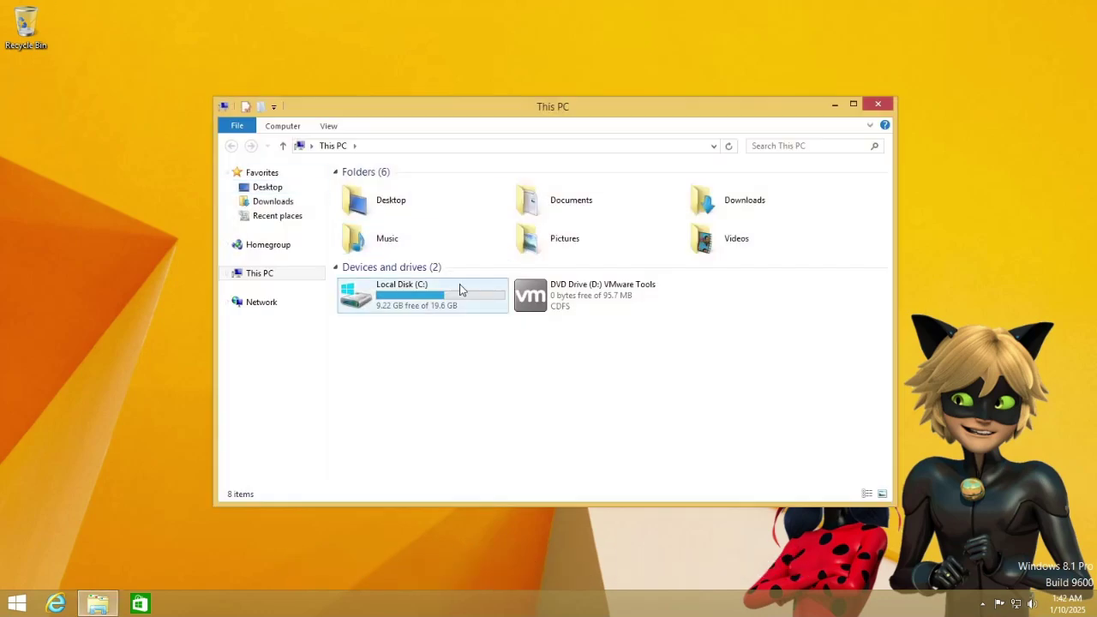
Send chrome from C:\Program Files\Supermium to the desktop as a shortcut.
double_click(459, 287)
double_click(413, 187)
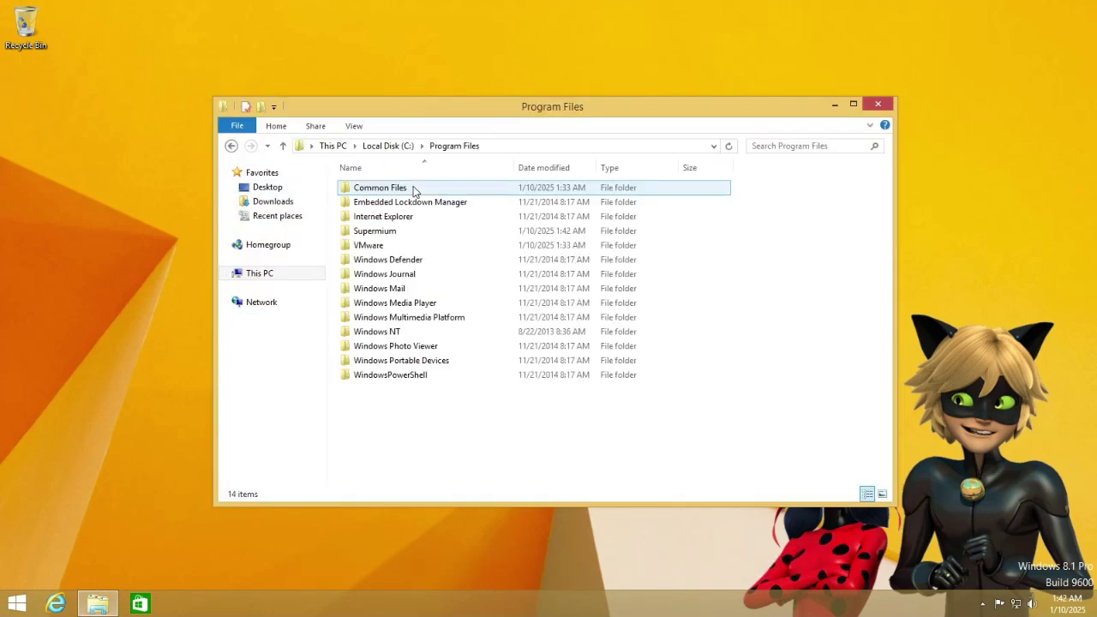
double_click(410, 231)
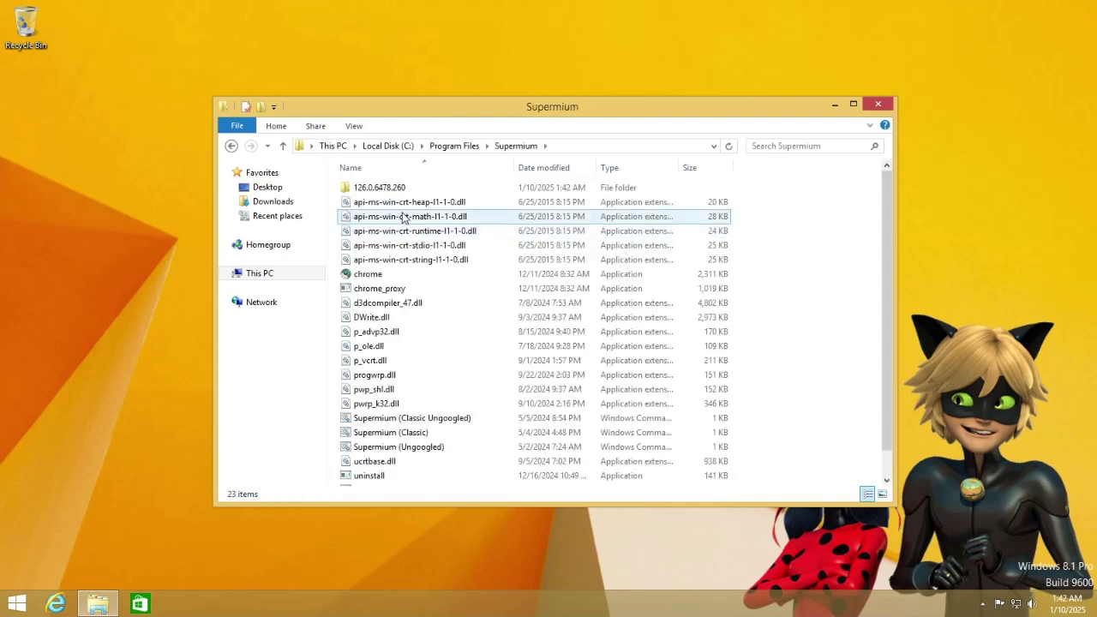
right_click(387, 274)
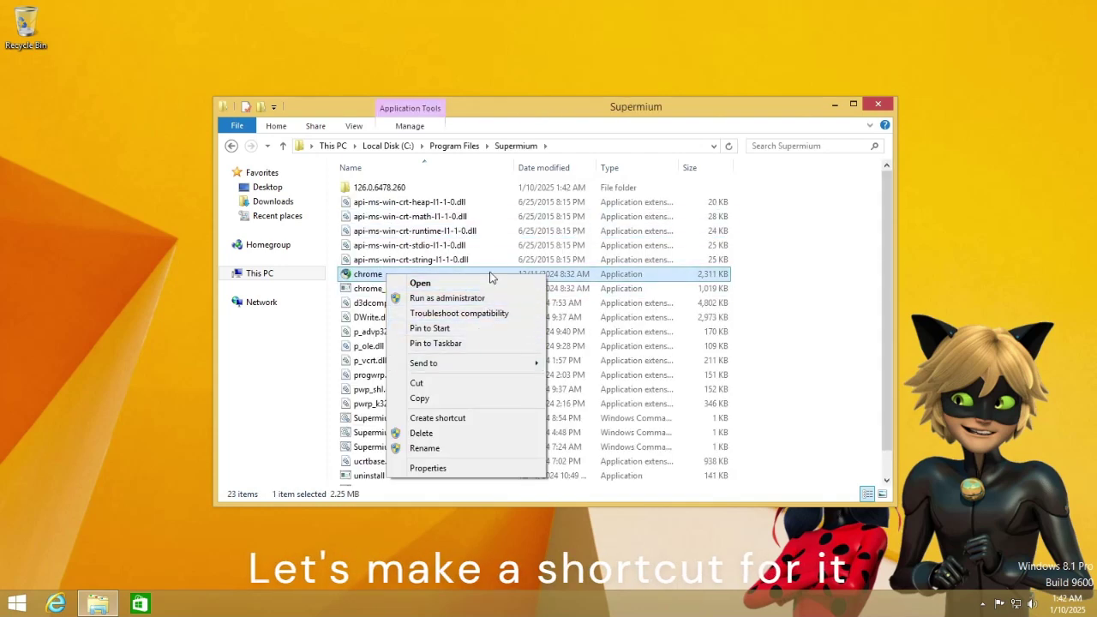
mouse_move(473, 362)
left_click(622, 382)
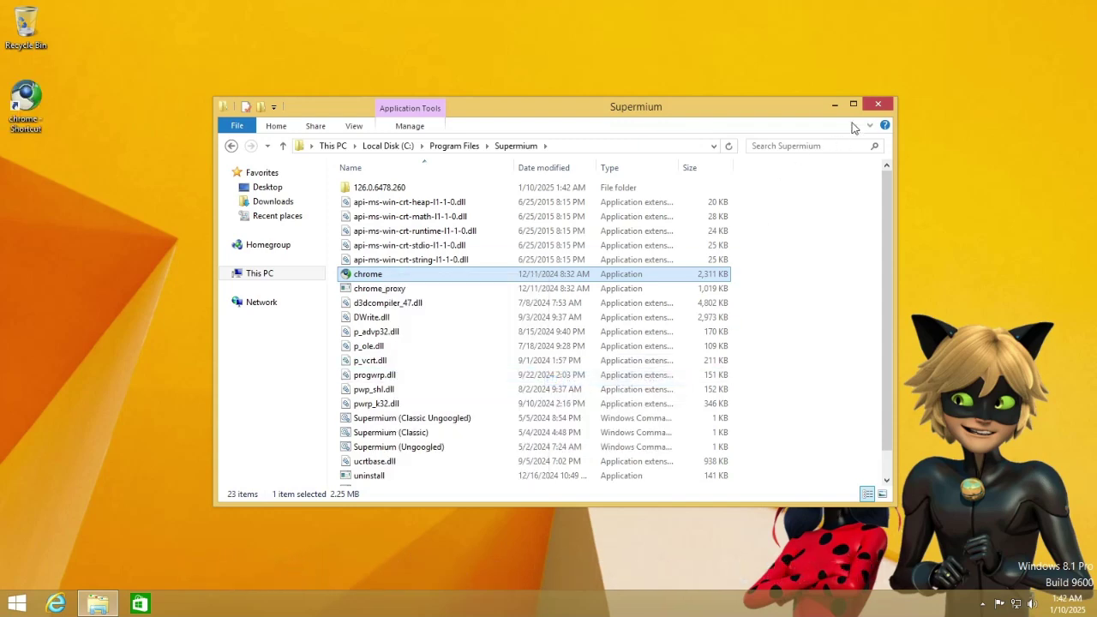
left_click(883, 106)
Rename the new desktop shortcut to 'Supermium'.
left_click(27, 101)
right_click(33, 96)
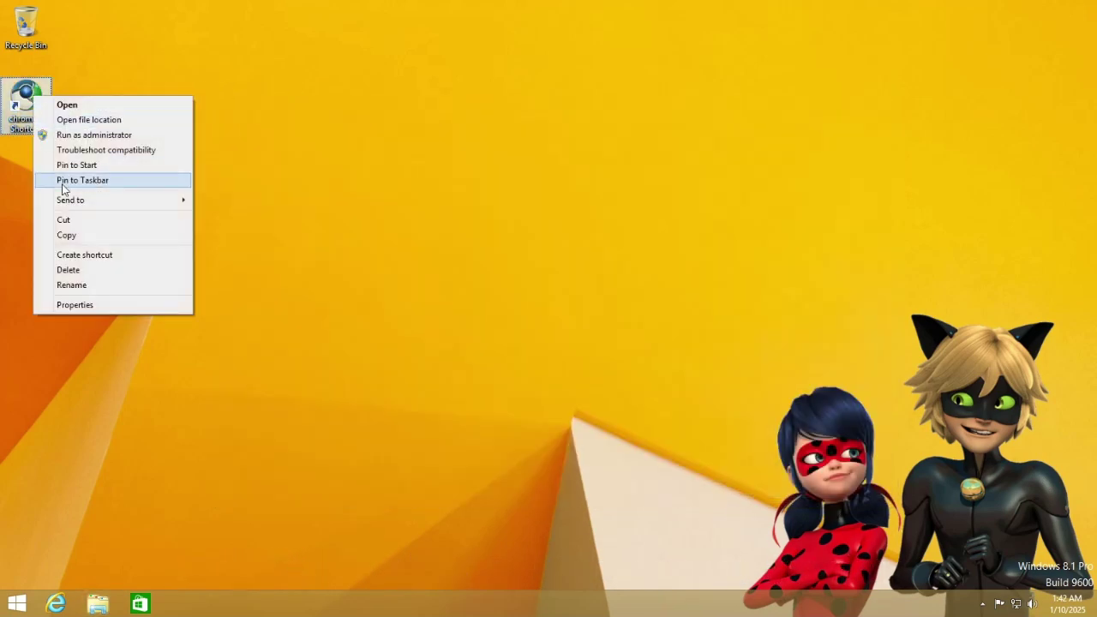
left_click(107, 284)
type("S")
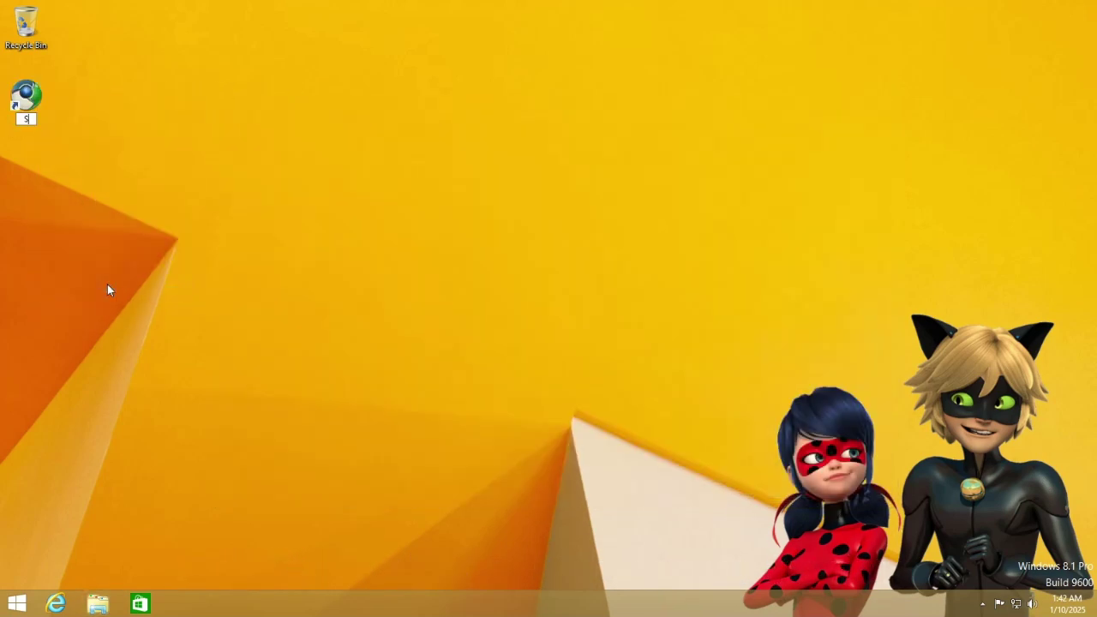
type("upermium")
key("Return")
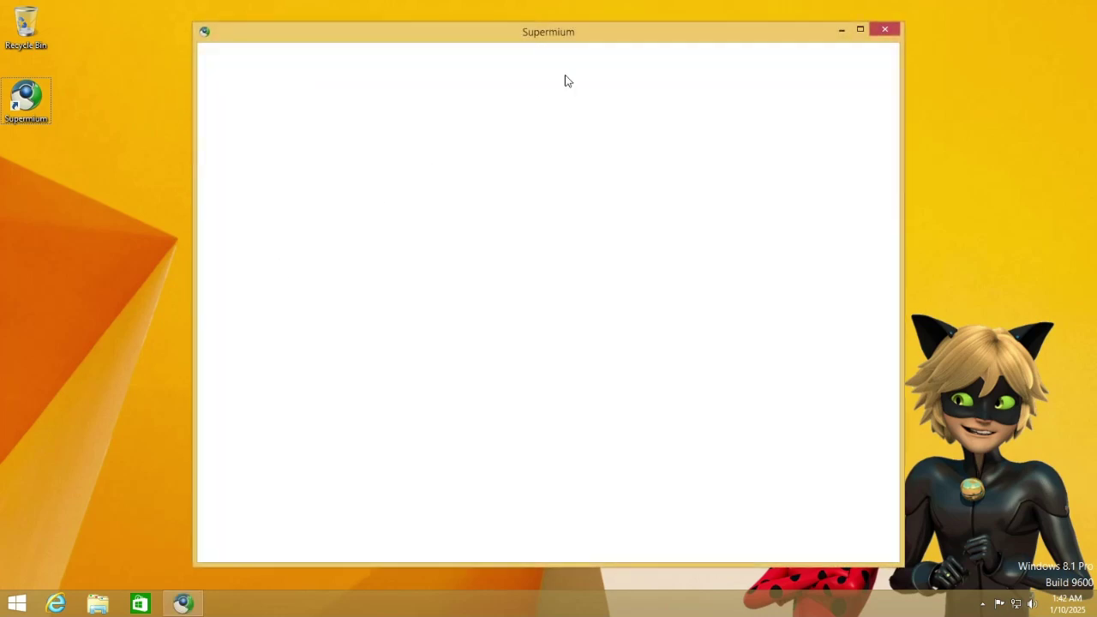
Skip Supermium sign-in and default-browser prompts, and maximize the browser window.
left_click(864, 37)
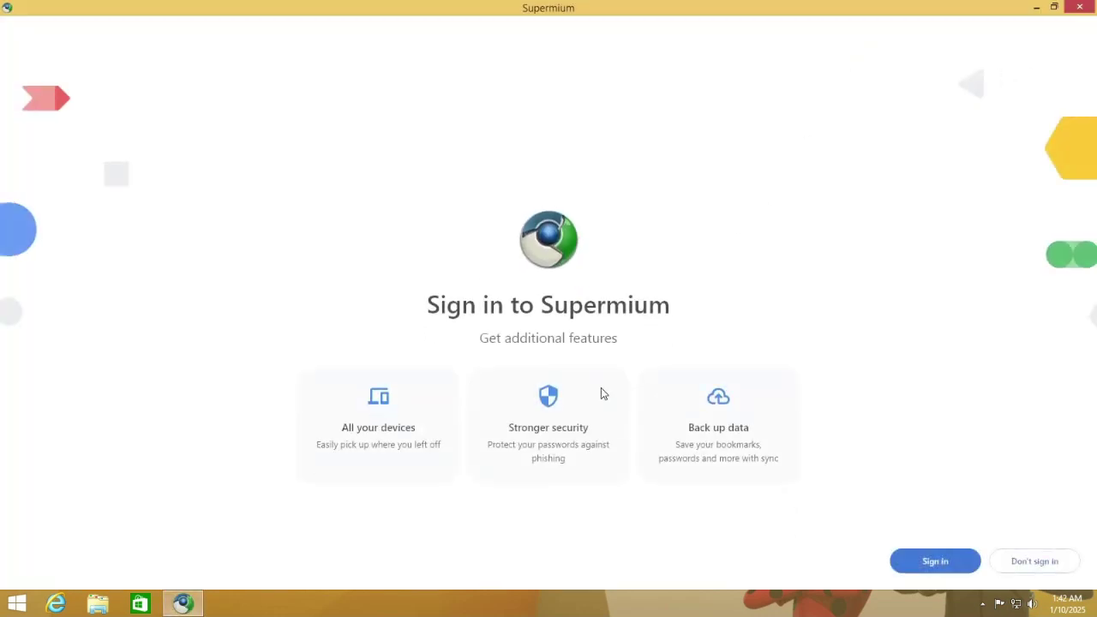
left_click(1032, 562)
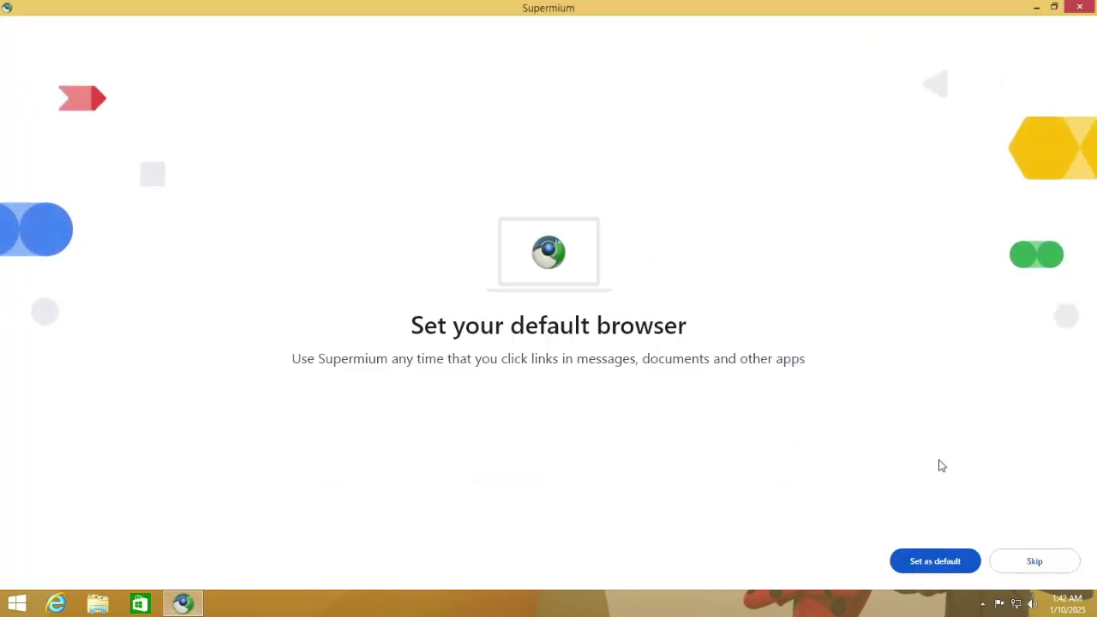
left_click(1028, 562)
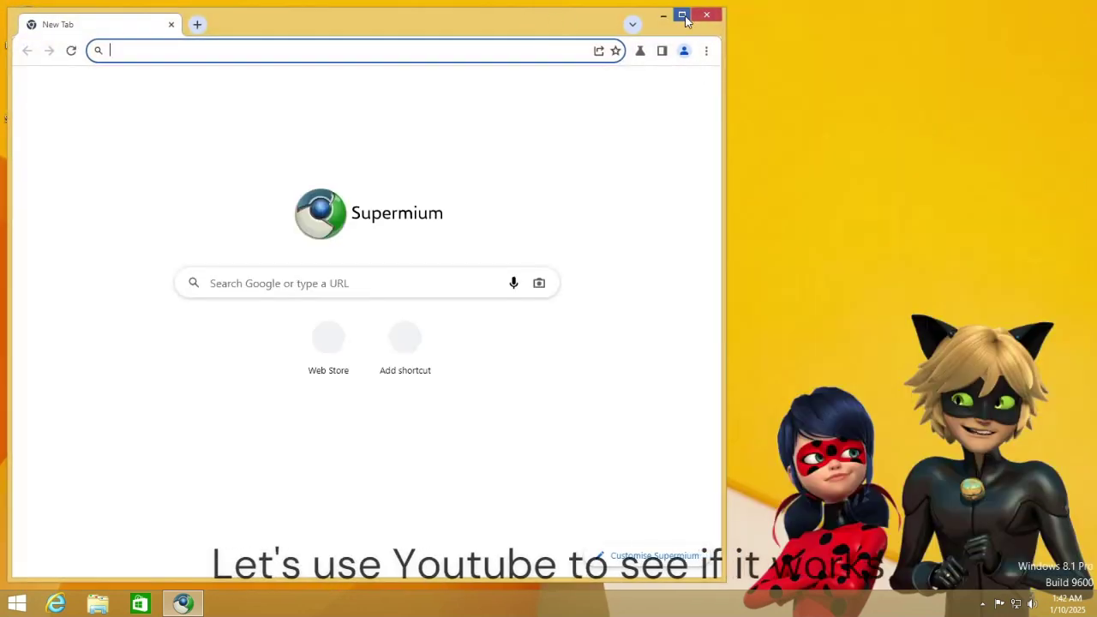
left_click(683, 15)
left_click(528, 282)
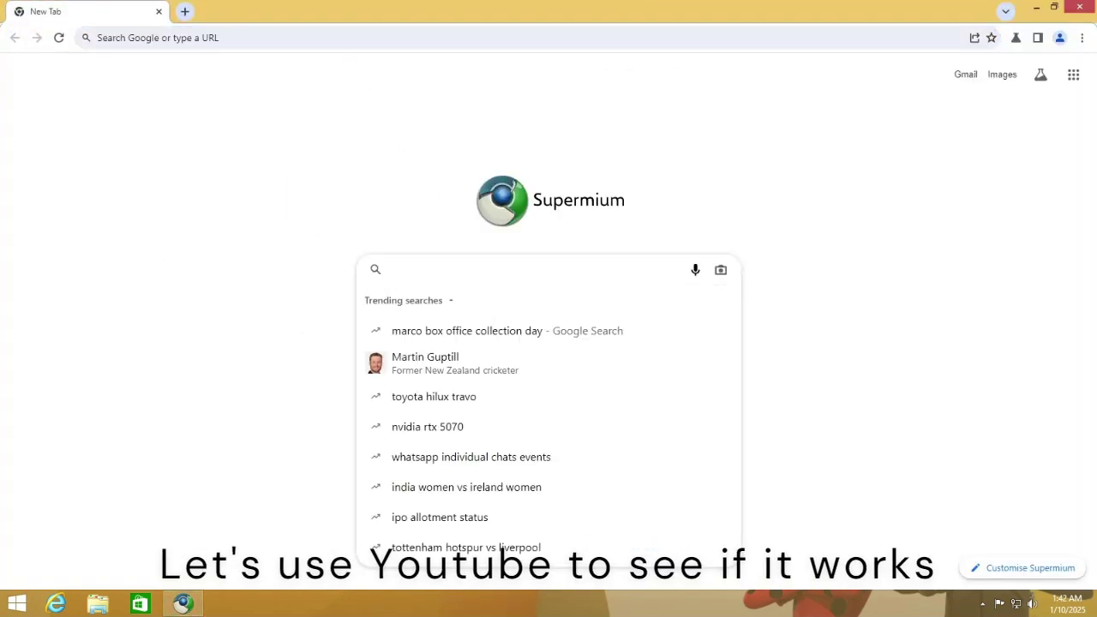
left_click(105, 37)
type("youtu")
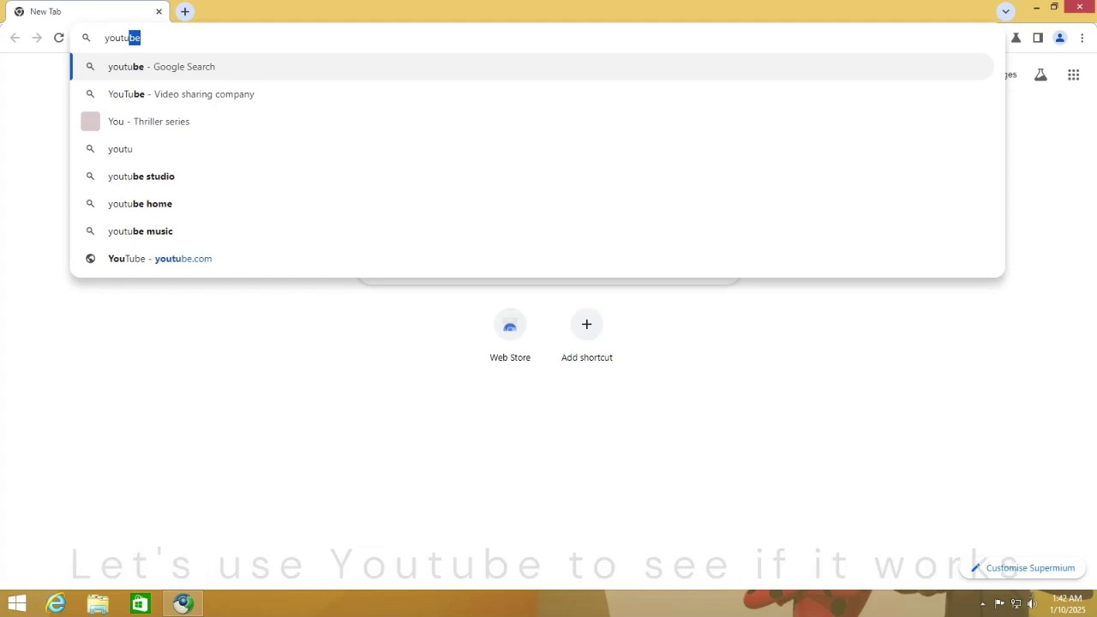
type("be.com")
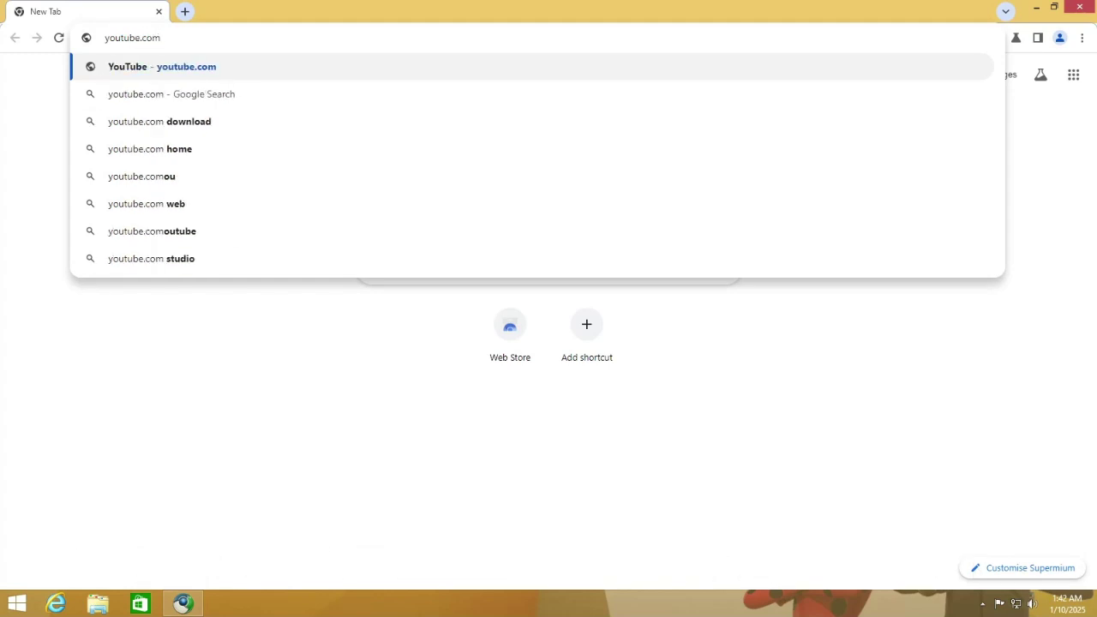
type("/@")
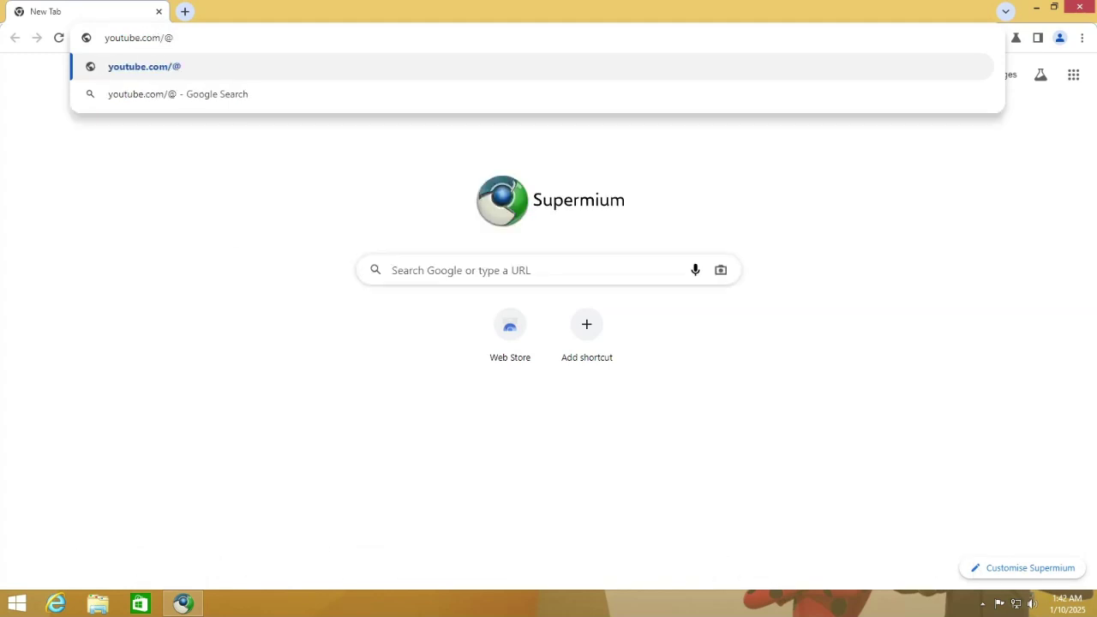
type("DW")
key("BackSpace")
key("BackSpace")
key("BackSpace")
key("BackSpace")
type("XDWi")
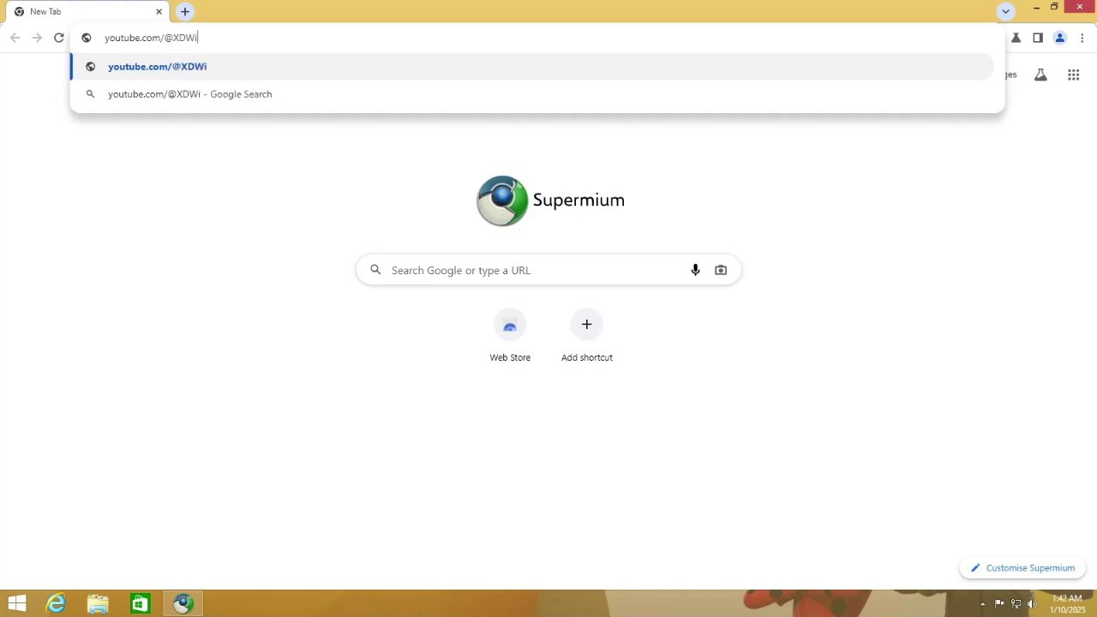
type("ndowsOfficial")
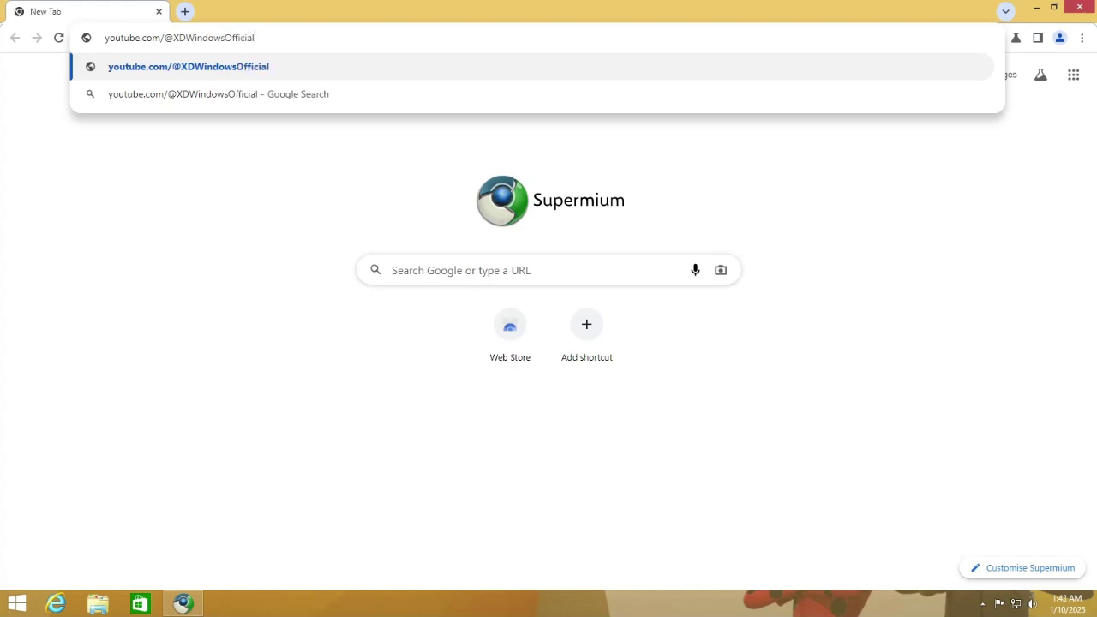
key("Return")
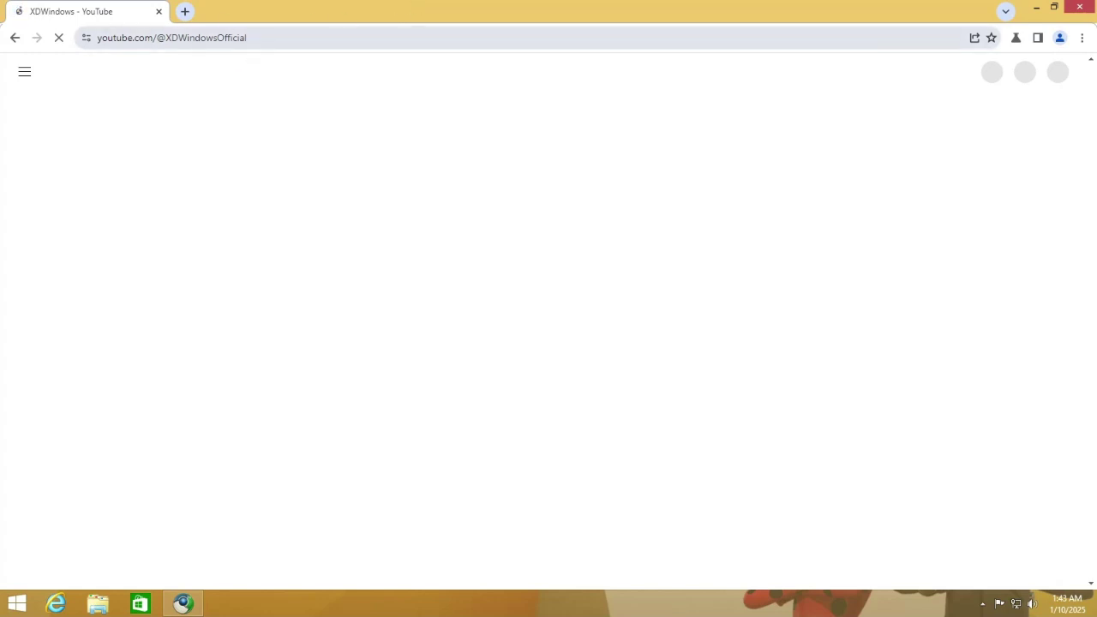
Browse the XDWindows channel's Community posts, then scroll through its Home page.
left_click(1029, 603)
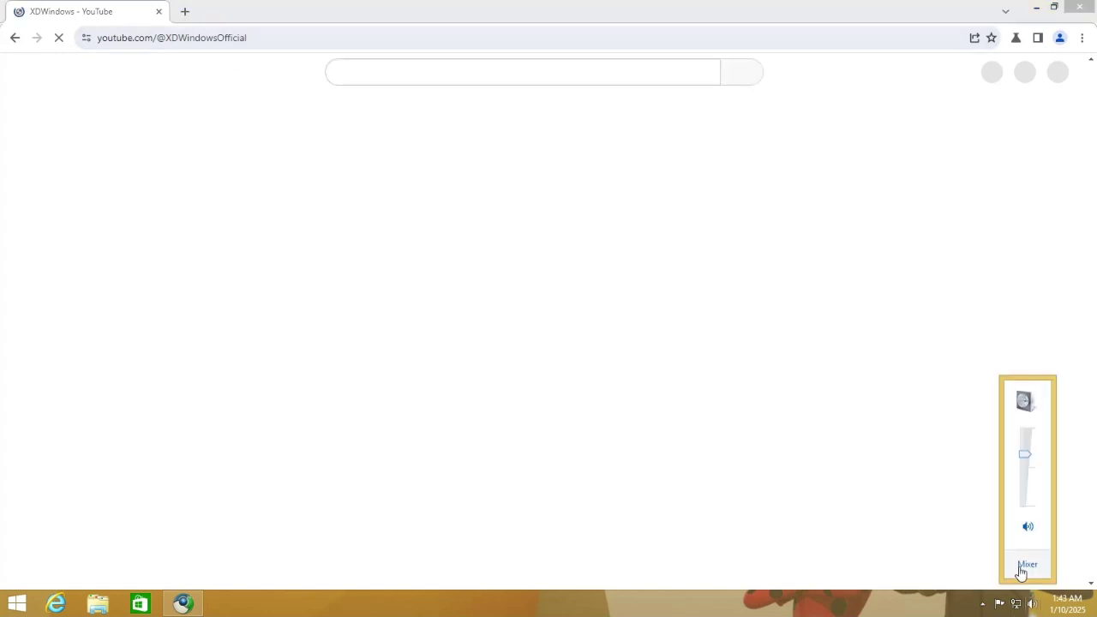
left_click(663, 6)
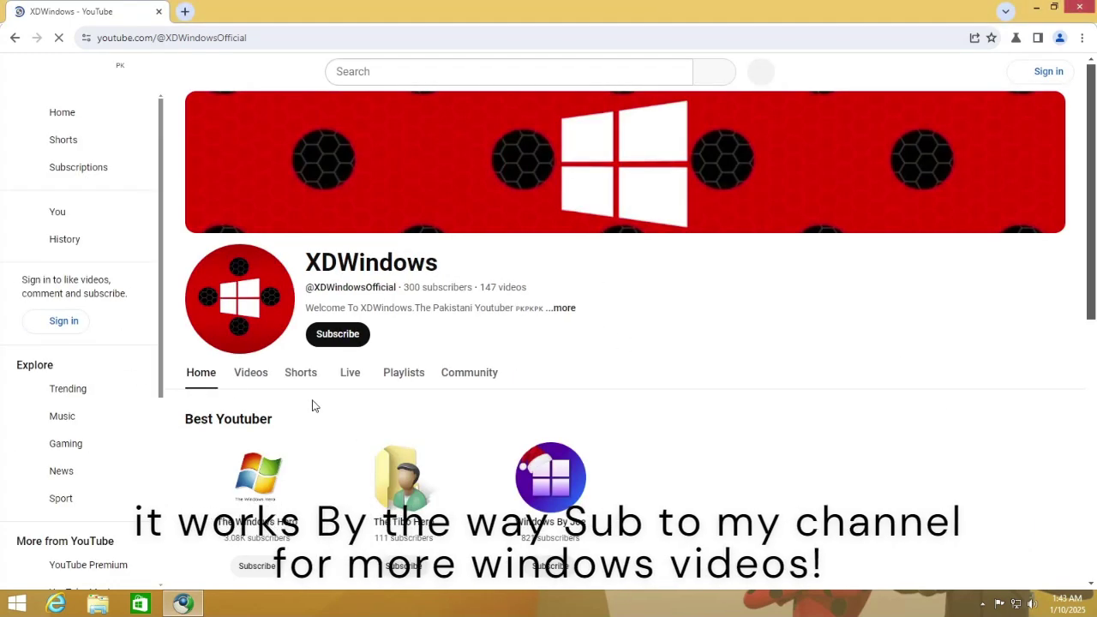
left_click(470, 375)
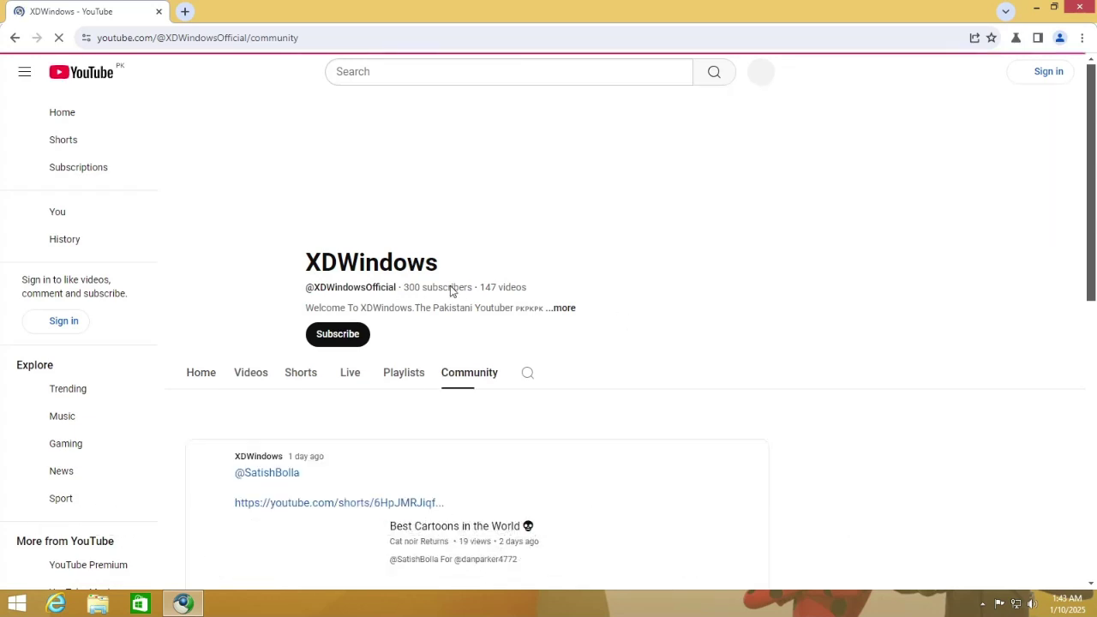
scroll(683, 386, "down", 3)
scroll(274, 371, "up", 3)
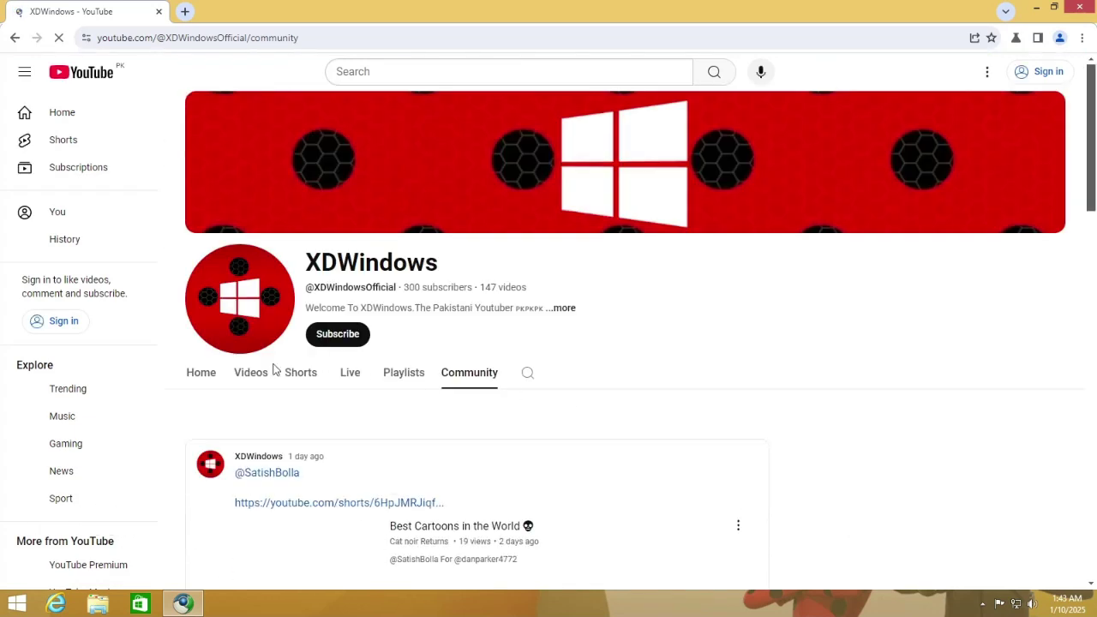
key("alt+Left")
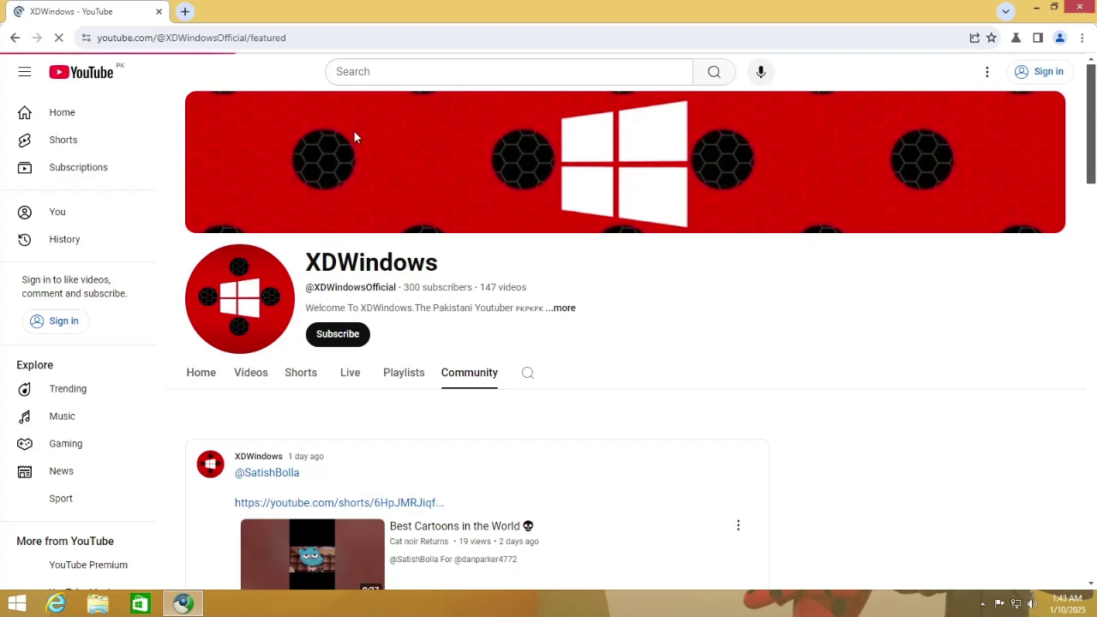
scroll(685, 326, "down", 4)
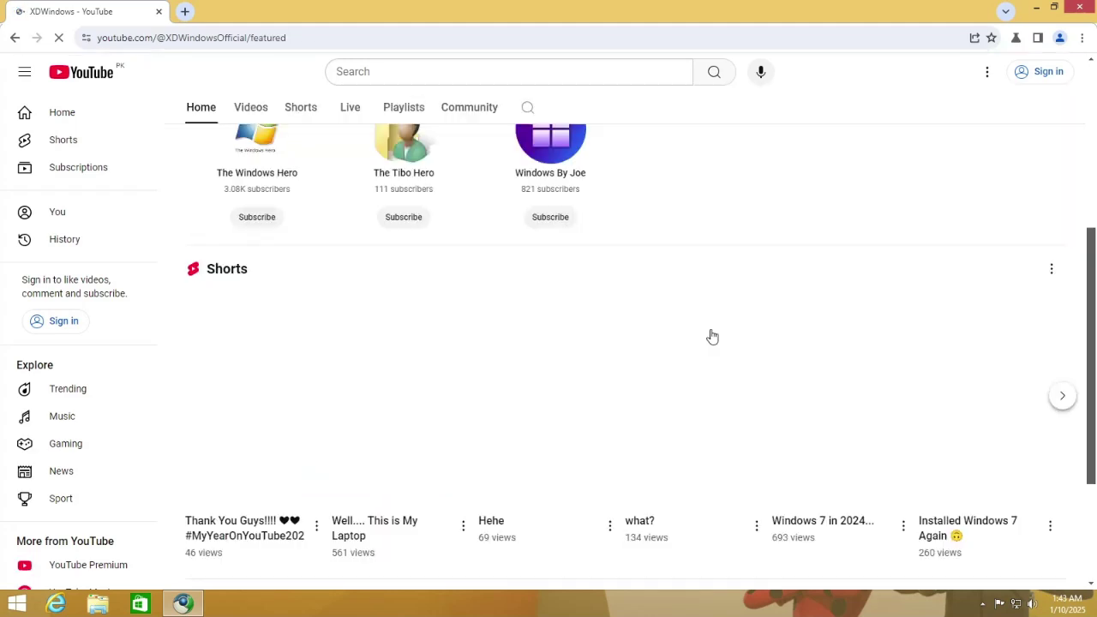
scroll(715, 313, "down", 1)
scroll(423, 377, "down", 1)
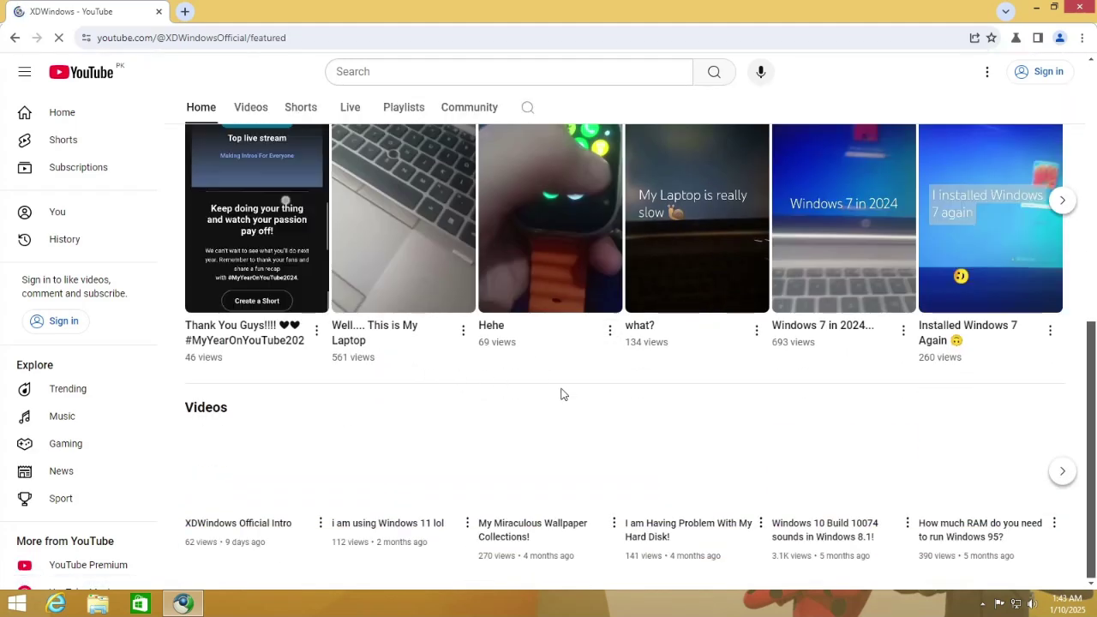
scroll(560, 392, "up", 3)
scroll(569, 395, "up", 3)
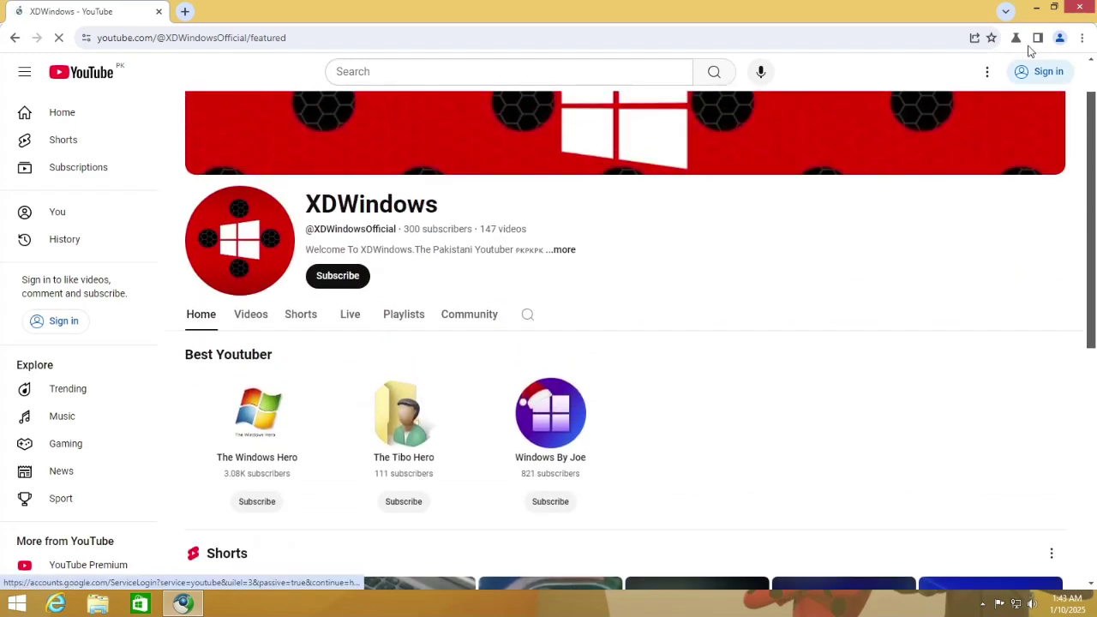
Close Supermium, refresh the guest desktop, and return the VM to windowed view.
left_click(1078, 6)
right_click(764, 101)
left_click(776, 139)
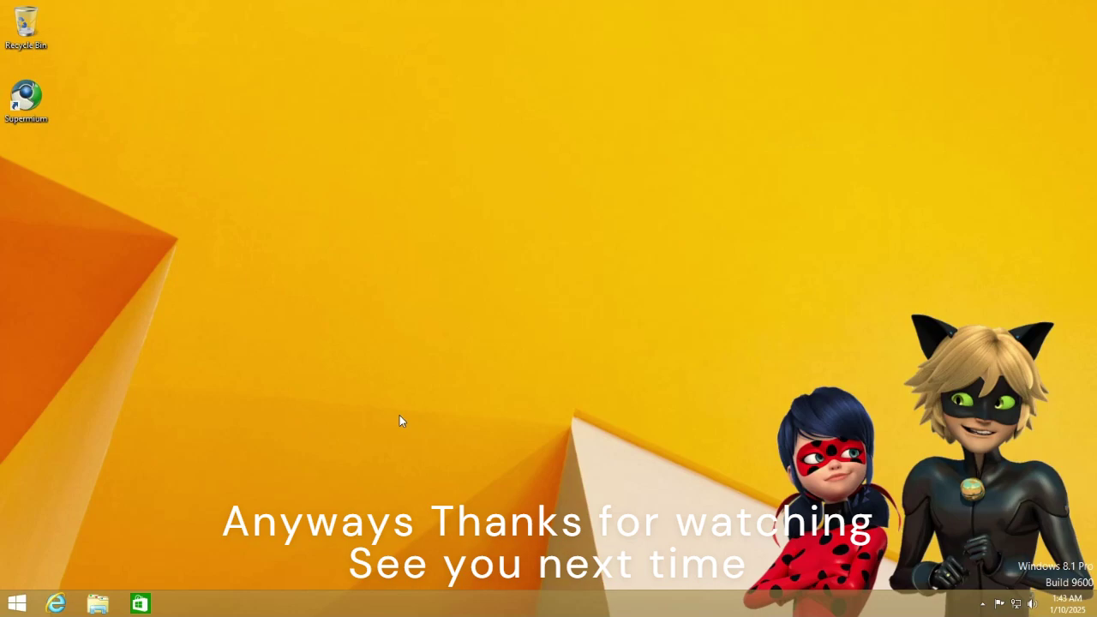
key("ctrl+alt+Return")
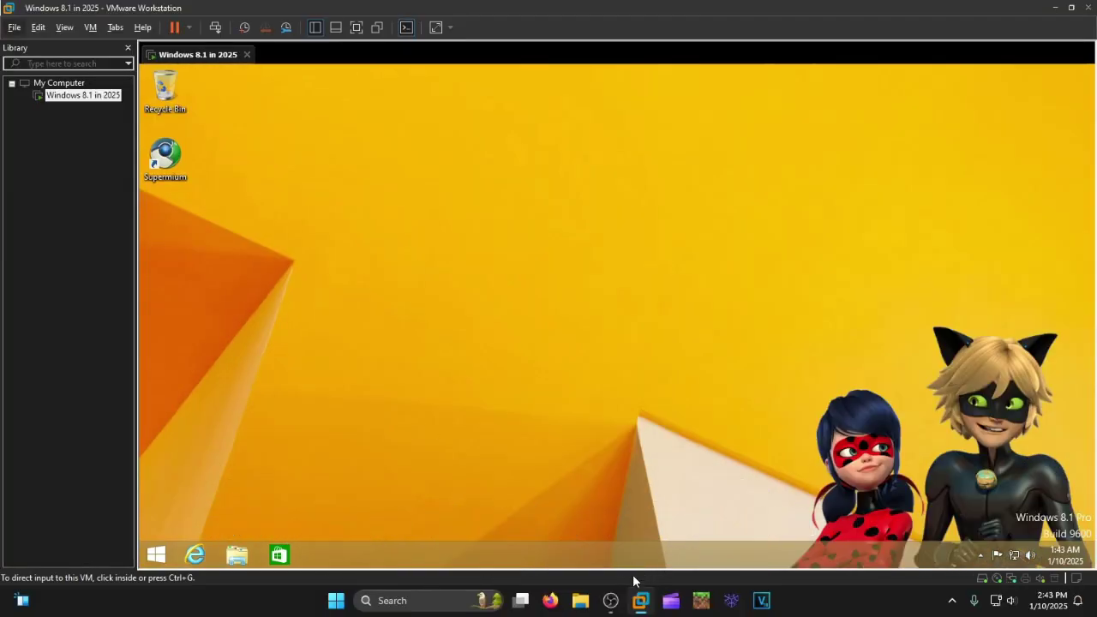